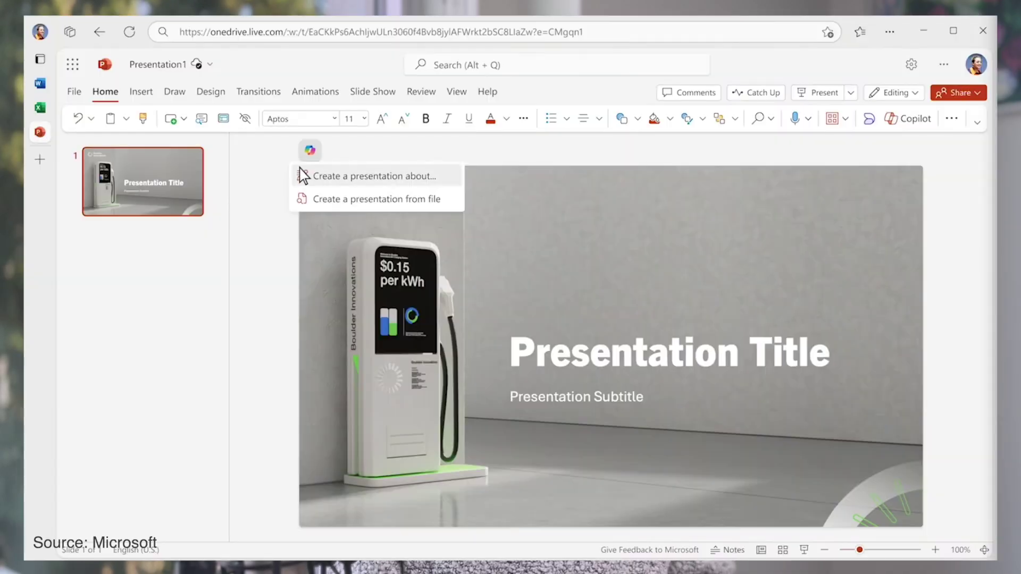
Start a Copilot prompt about why commercial EV charging stations would be valuable for a retail company.
click(303, 174)
text(why commercial EV charging stations would be valuable for a retail company, including how it will help attract customers and increase foot traffic and sales)
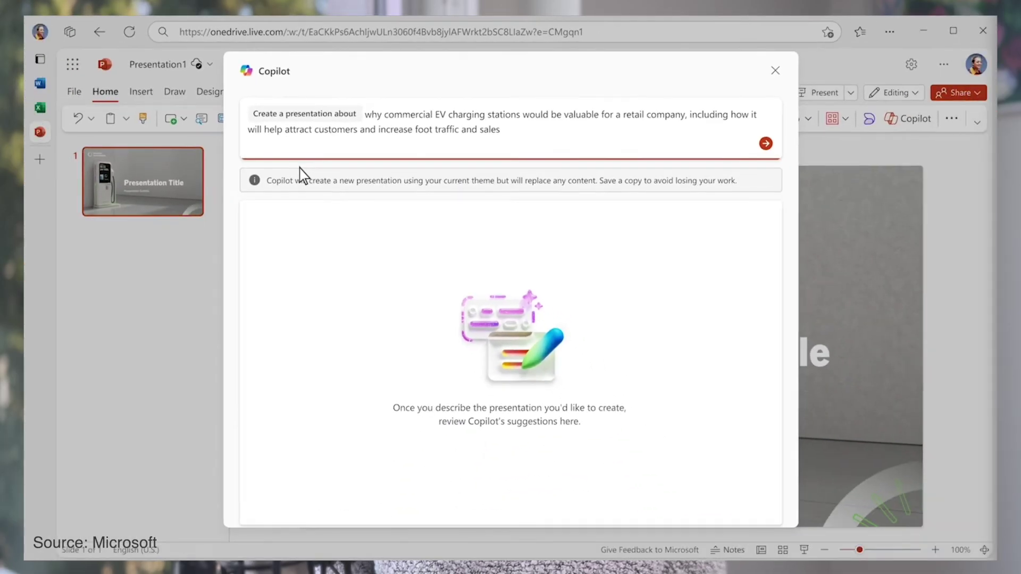
Send the EV charging stations prompt to Copilot to draft an outline.
click(766, 144)
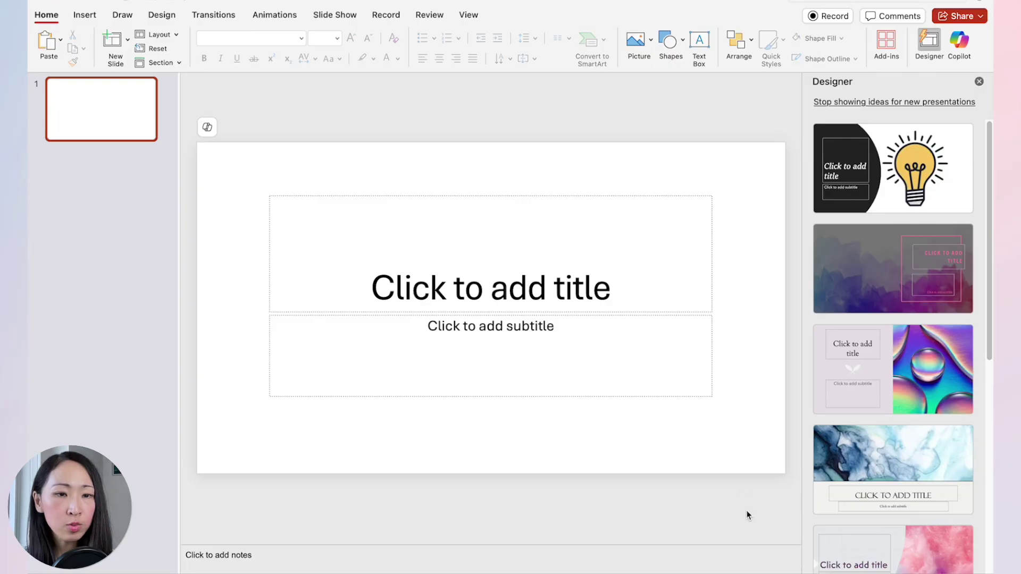
Paste the marketing psychology prompt into Copilot's Create a presentation about card and send it.
click(960, 43)
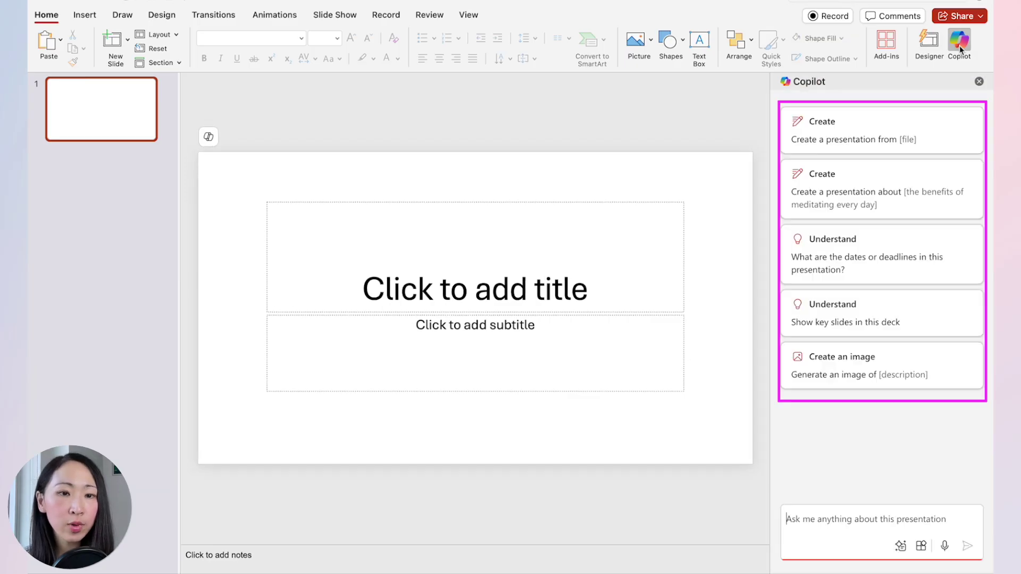
click(890, 208)
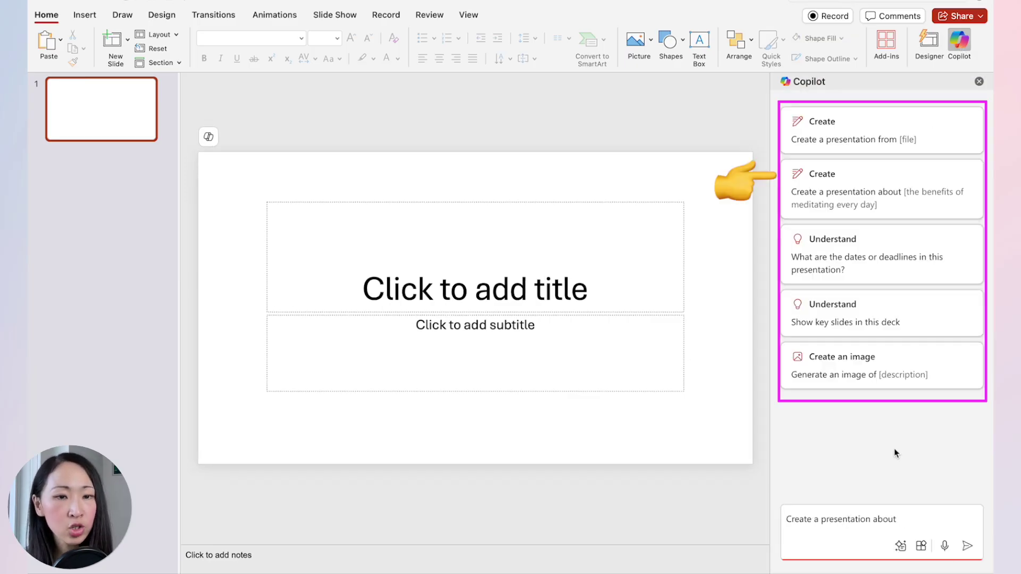
text(Marketing Psychology and how marketers can use it to craft better marketing strategy that drive audience to action. Maintain a professional tone throughout the presentation. Focus on clarity making sure complex ideas are easily understandable.)
scroll(973, 493, up, 3)
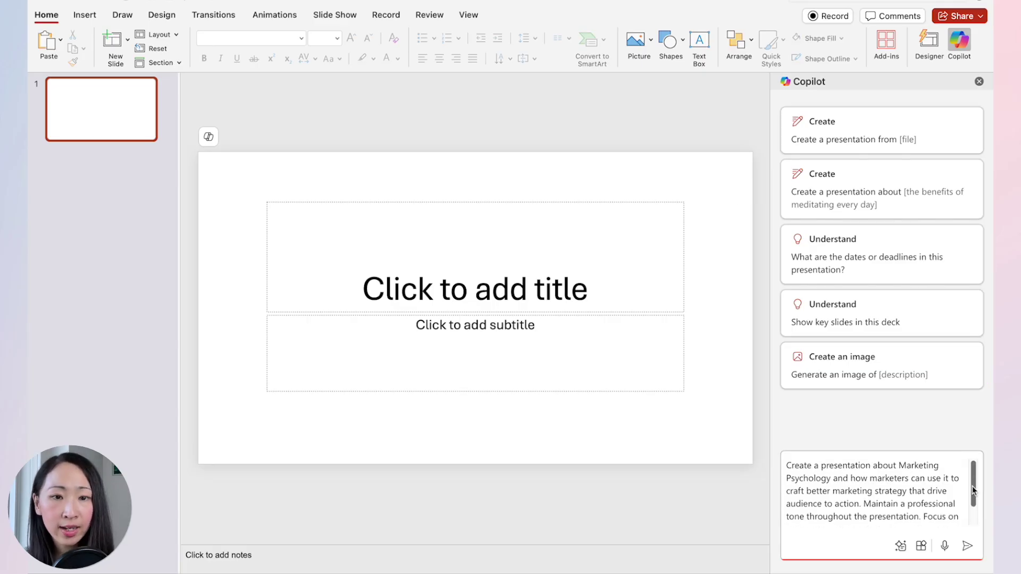
drag(974, 494, 976, 516)
click(968, 547)
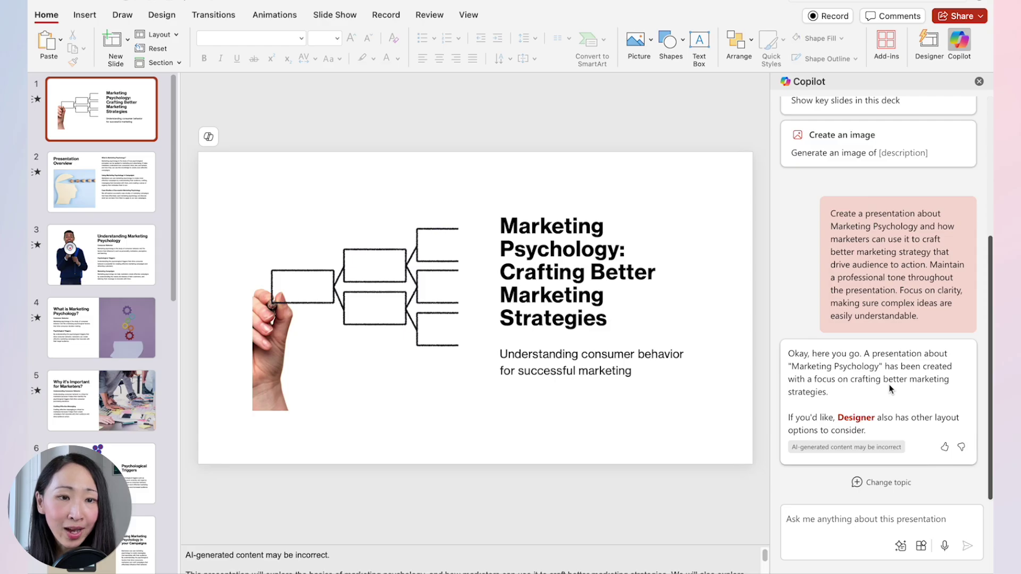
Enlarge slide 2's speaker notes, then present from slide 2 through slide 3's body text.
click(101, 181)
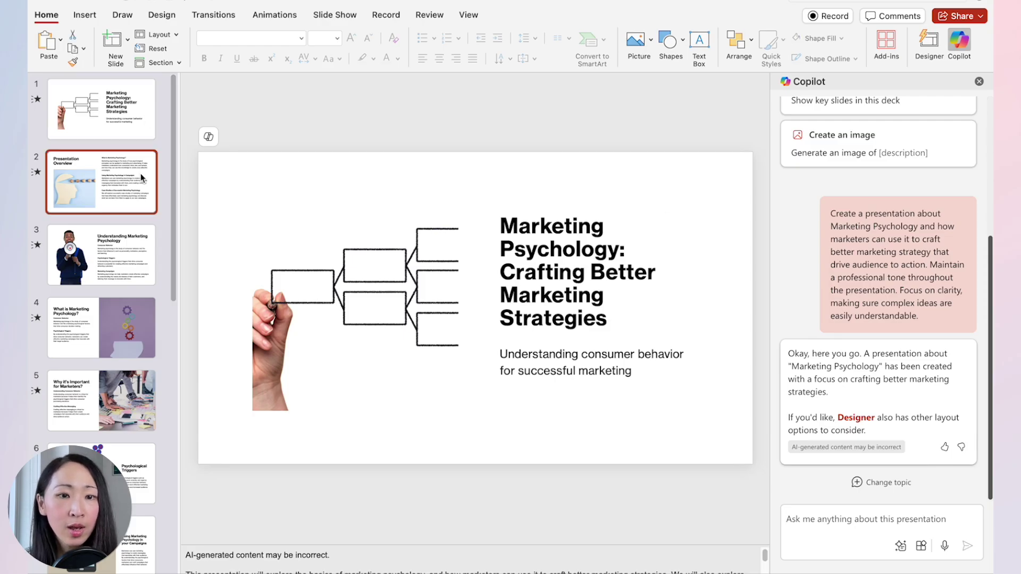
drag(351, 545, 351, 487)
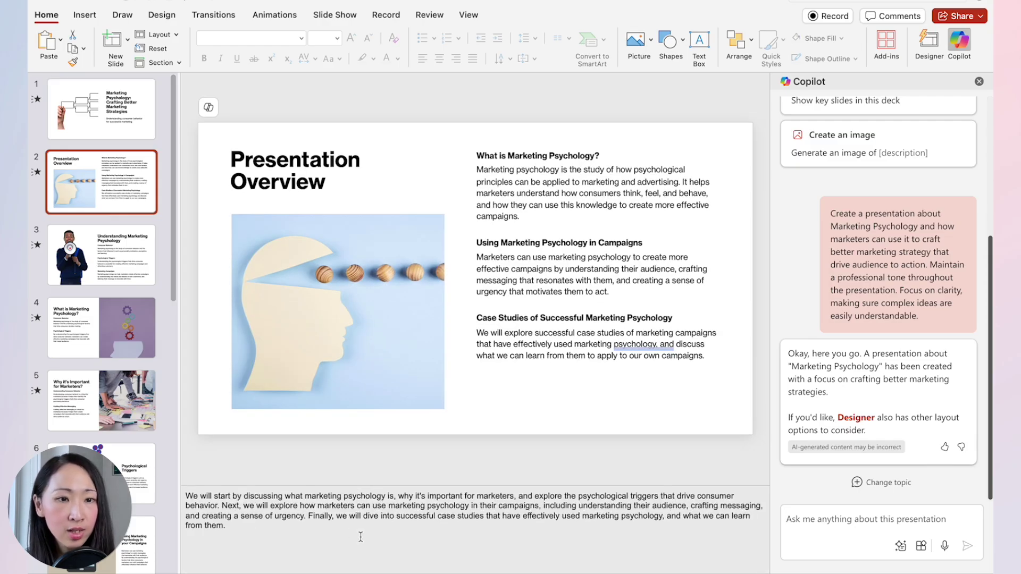
click(341, 15)
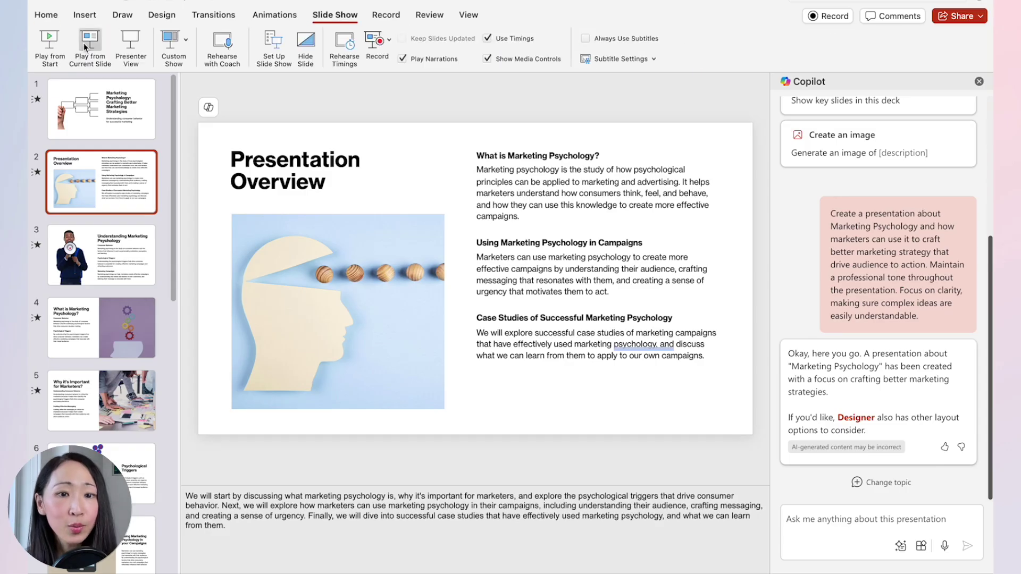
click(84, 43)
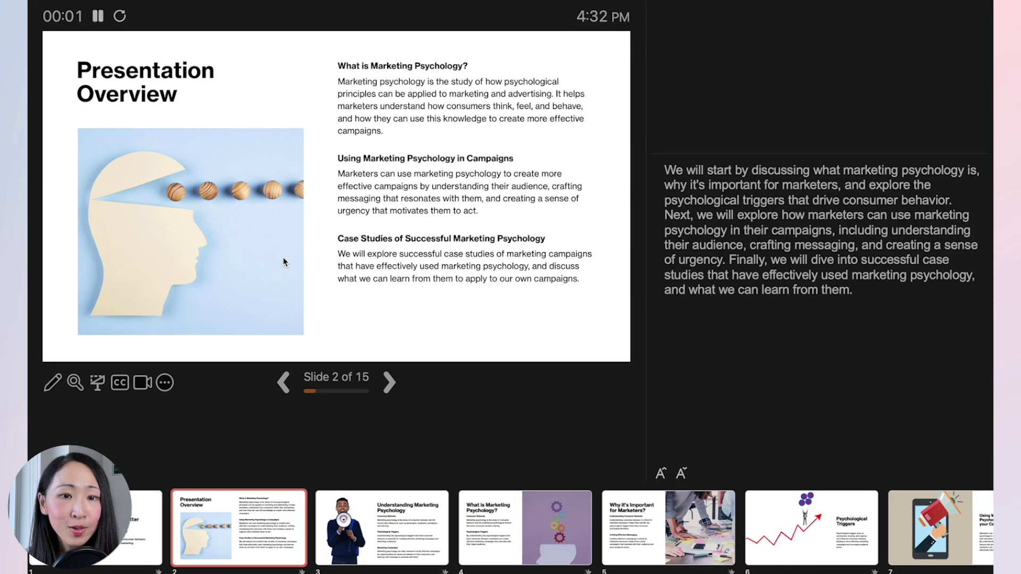
click(391, 381)
click(393, 382)
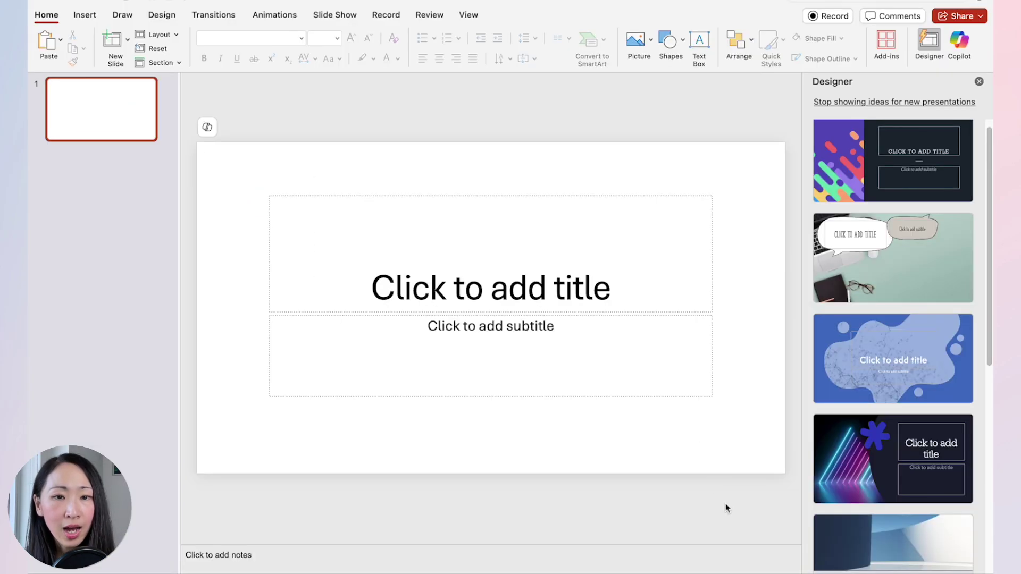
Apply the teal and coral wave Designer design to the blank slide.
click(930, 39)
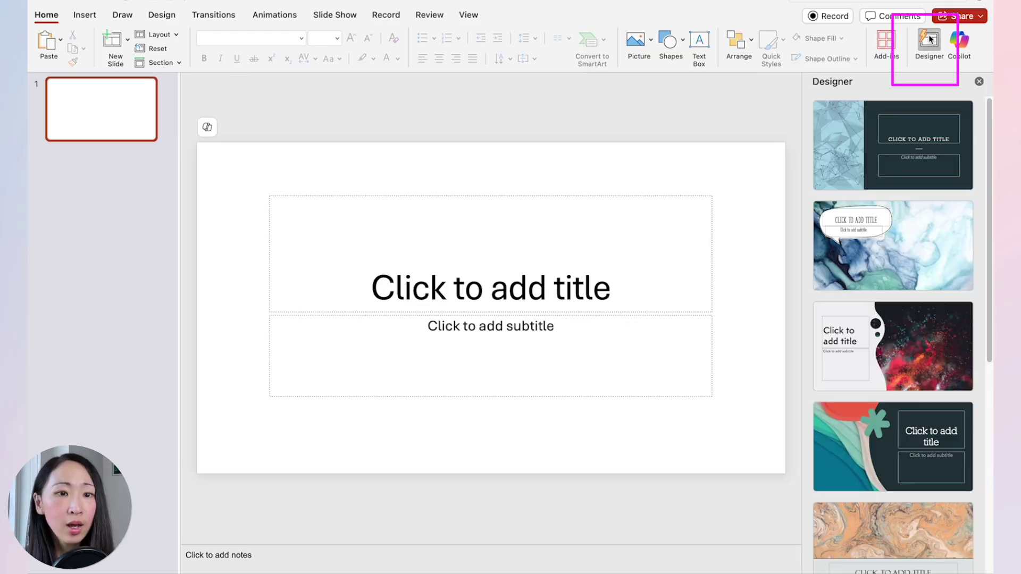
scroll(988, 129, down, 5)
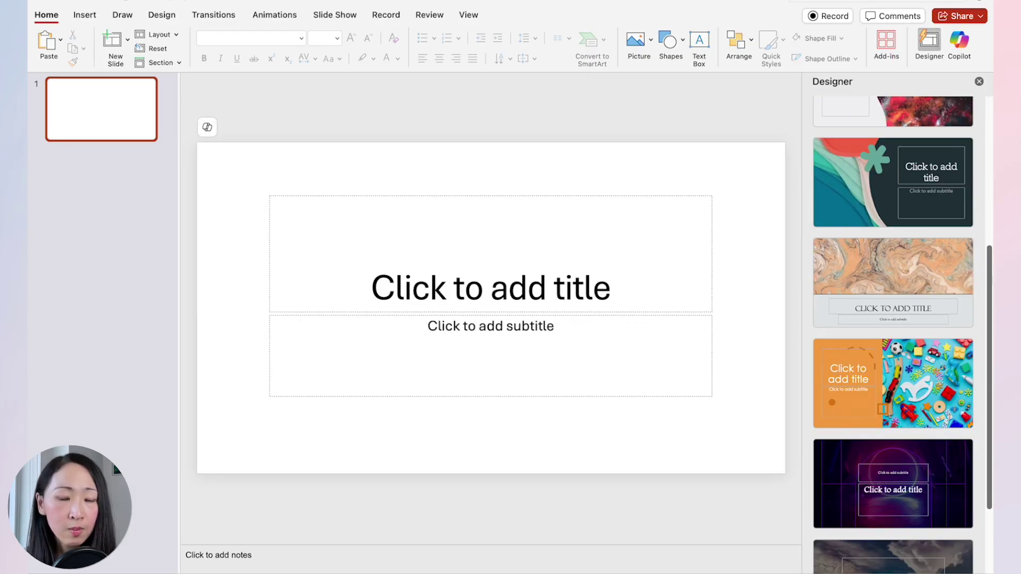
click(842, 196)
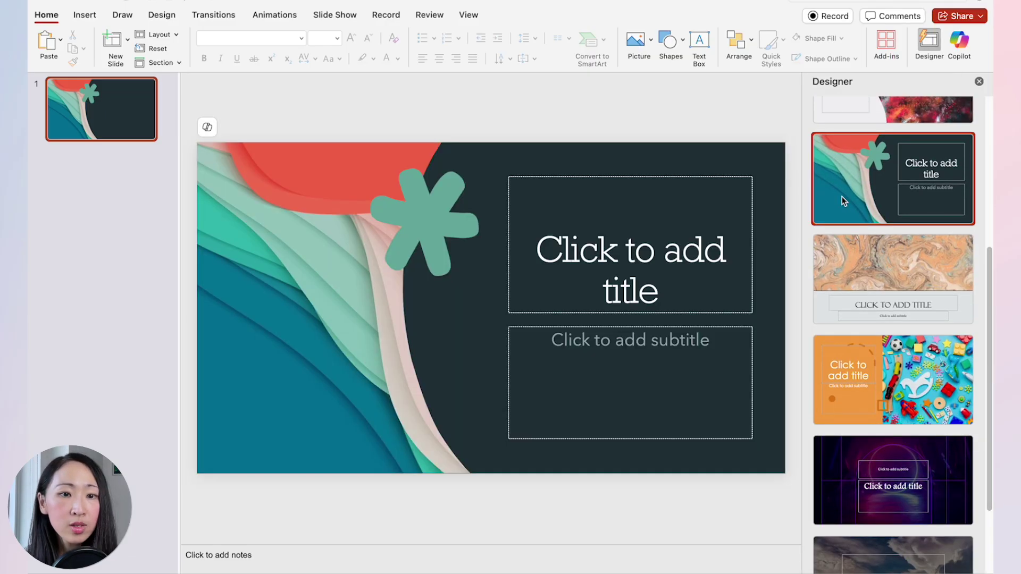
Paste the marketing psychology prompt into Copilot and send it.
click(958, 46)
key(super+v)
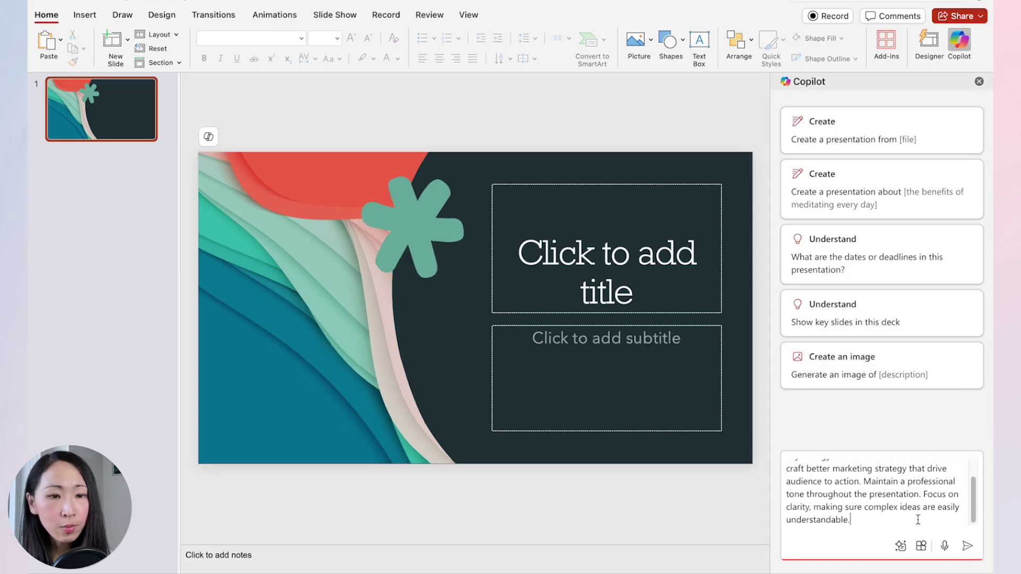
drag(977, 514, 970, 484)
click(967, 546)
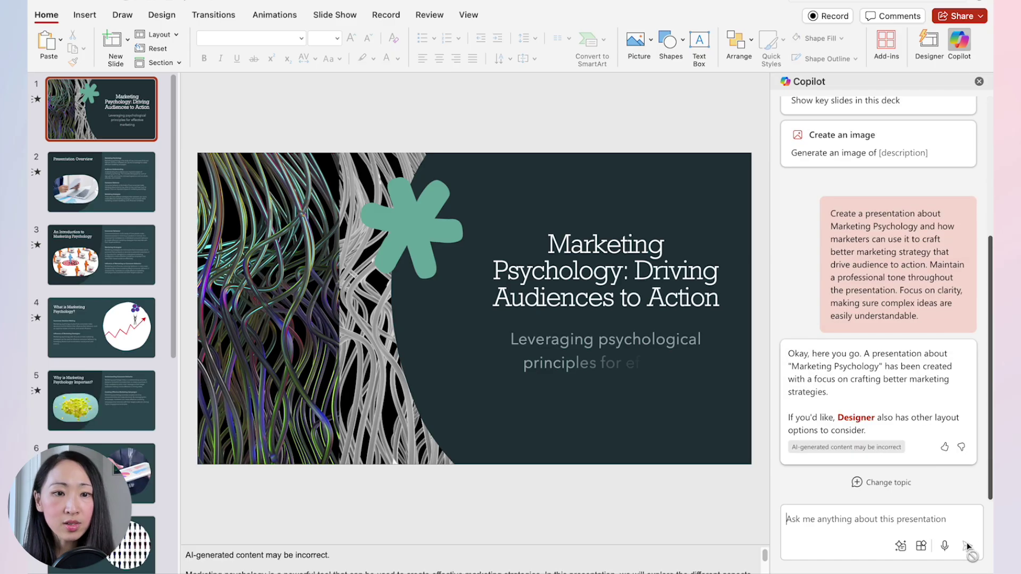
Review the new deck's slides and give the title slide a new Designer layout.
click(126, 175)
key(Down)
key(Down)
key(Down)
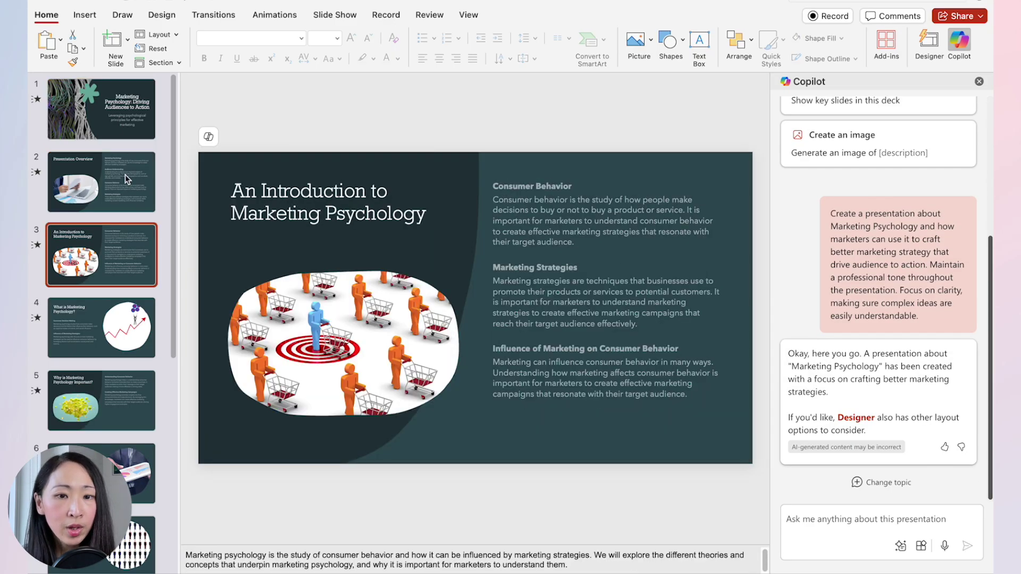
key(Down)
key(Down)
key(Home)
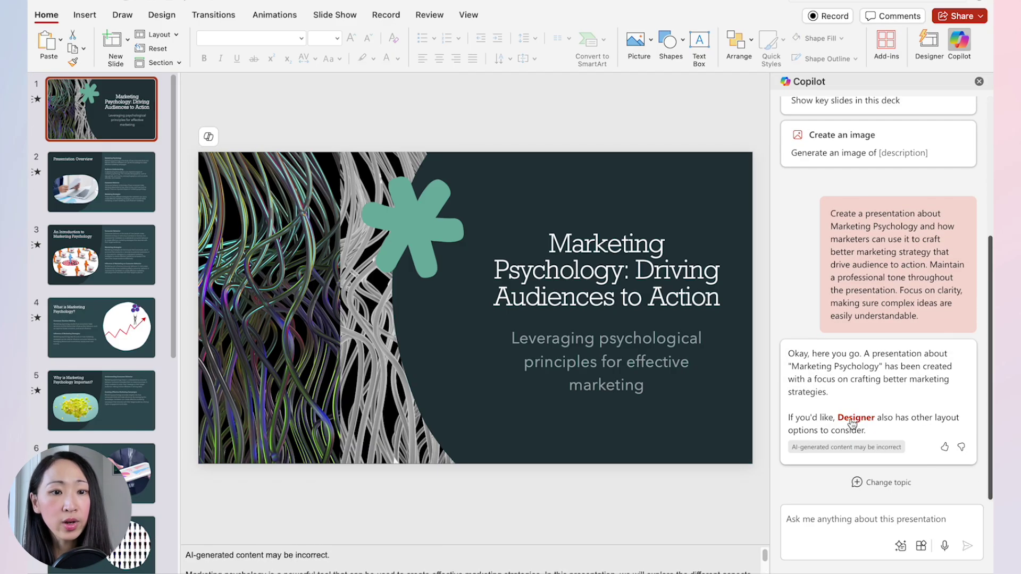
click(856, 418)
scroll(872, 437, down, 2)
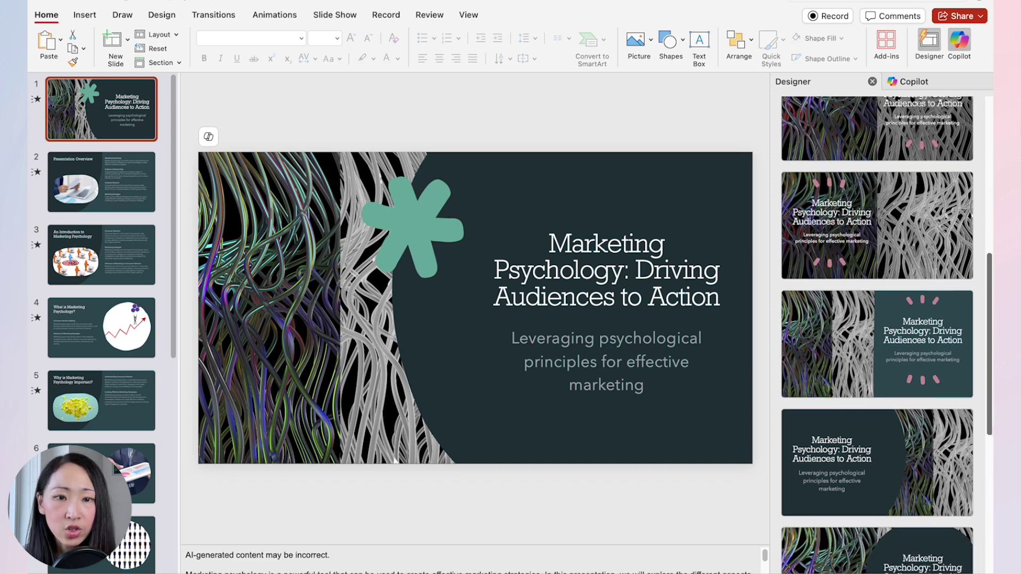
click(891, 451)
Give slide 3 a new Designer layout.
key(Down)
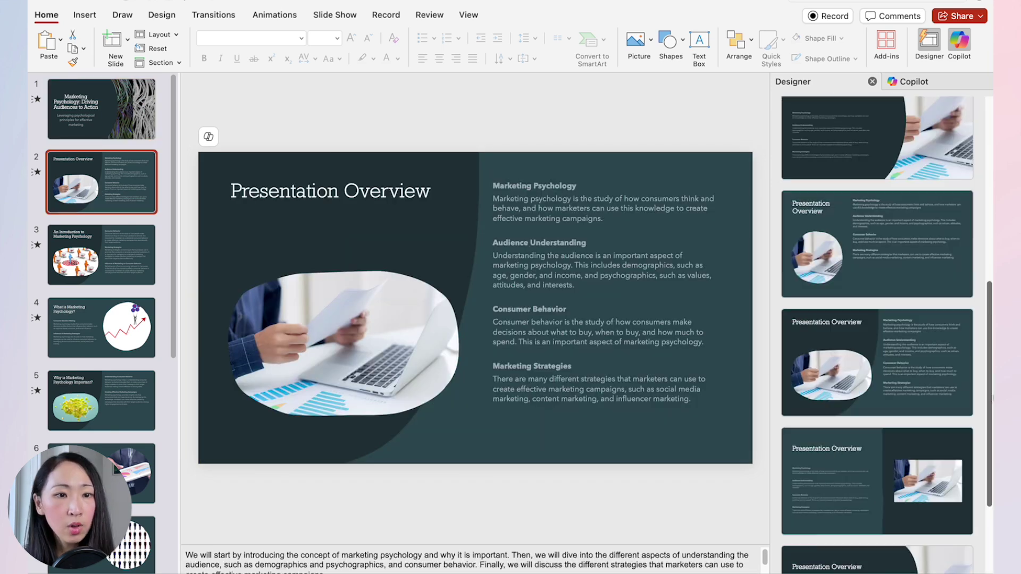
key(Down)
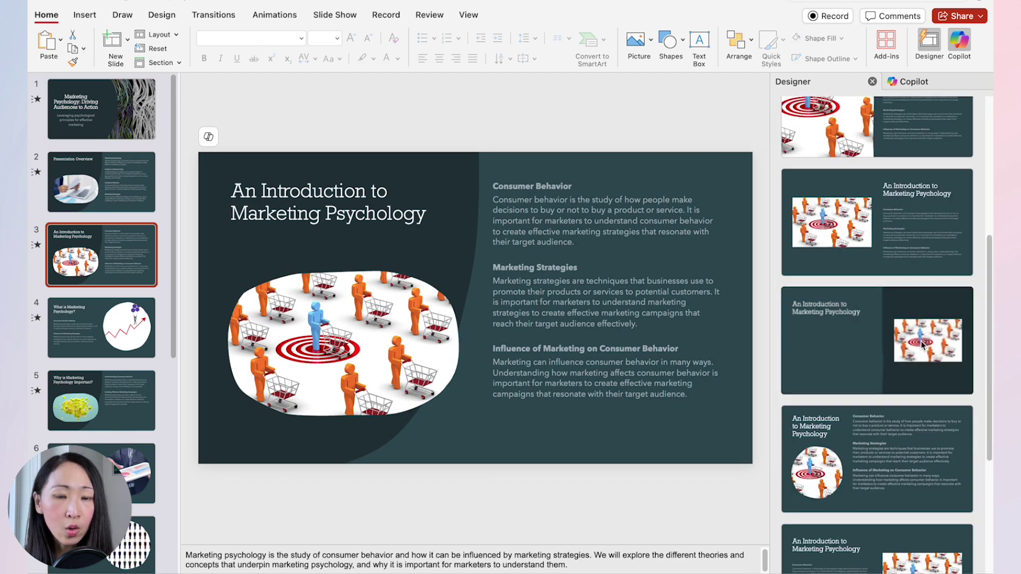
click(853, 465)
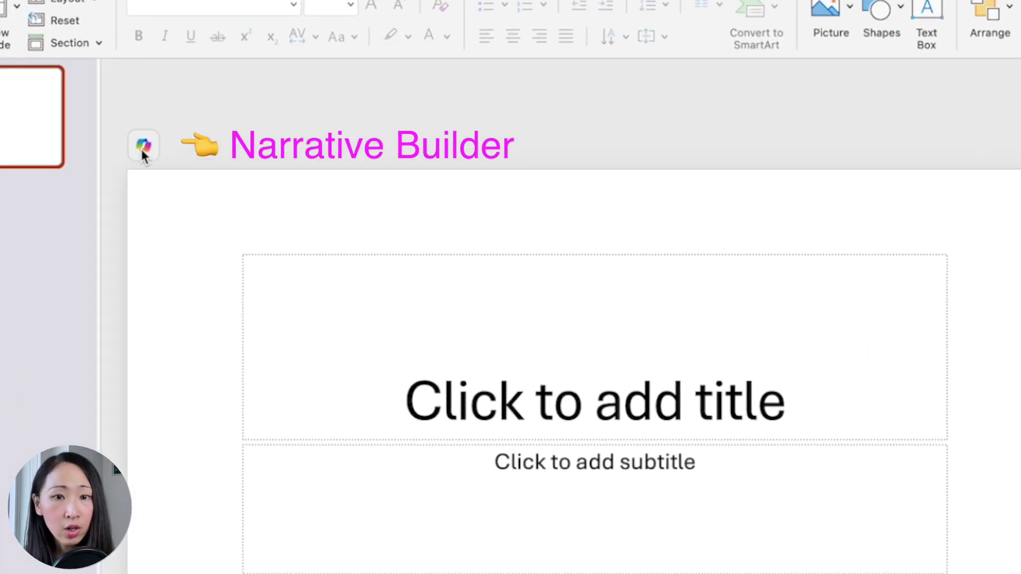
Paste the detailed marketing psychology prompt into Copilot's Create a presentation about… and send it.
click(143, 151)
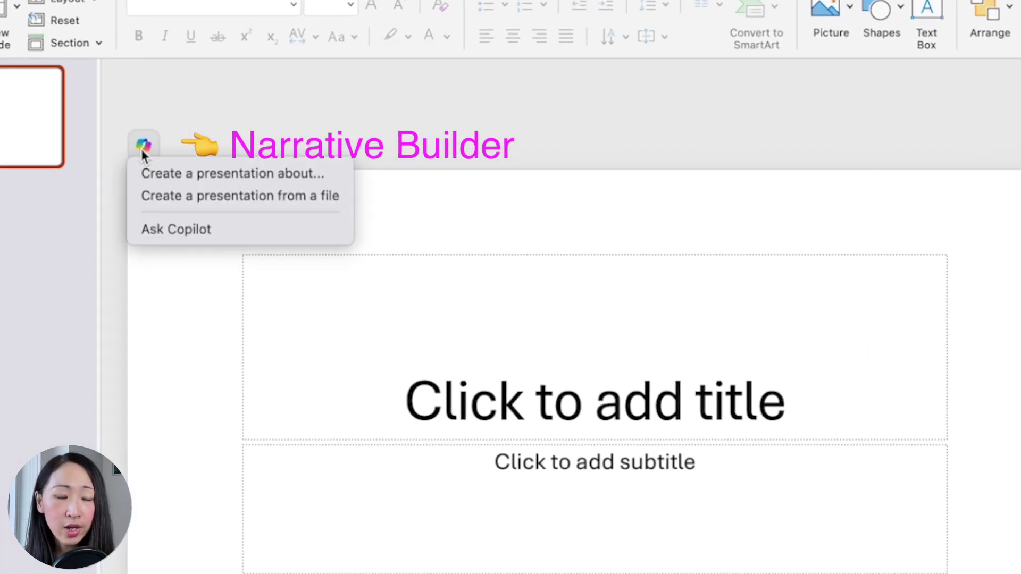
click(156, 174)
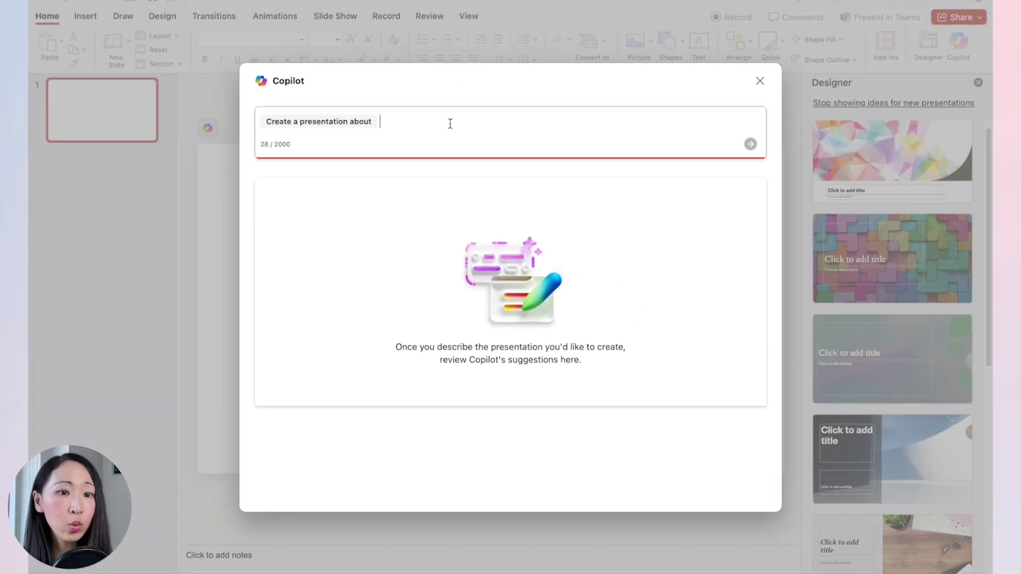
text(Marketing Psychology and how marketers can use it to craft better marketing strategy that drive audience to action. Maintain a professional tone throughout the presentation. Focus on clarity, making sure complex ideas are easily understandable. Keep it no more than 10 slides including the cover. Make sure to include the following content ideas:  - Importance of Understanding Consumer Behavior - Key Psychological Principles in Marketing - How to Building Emotional Connections - Crafting a Strategy that Drives Action - Case Studies and Examples - Actionable Steps for Marketers)
scroll(558, 130, up, 5)
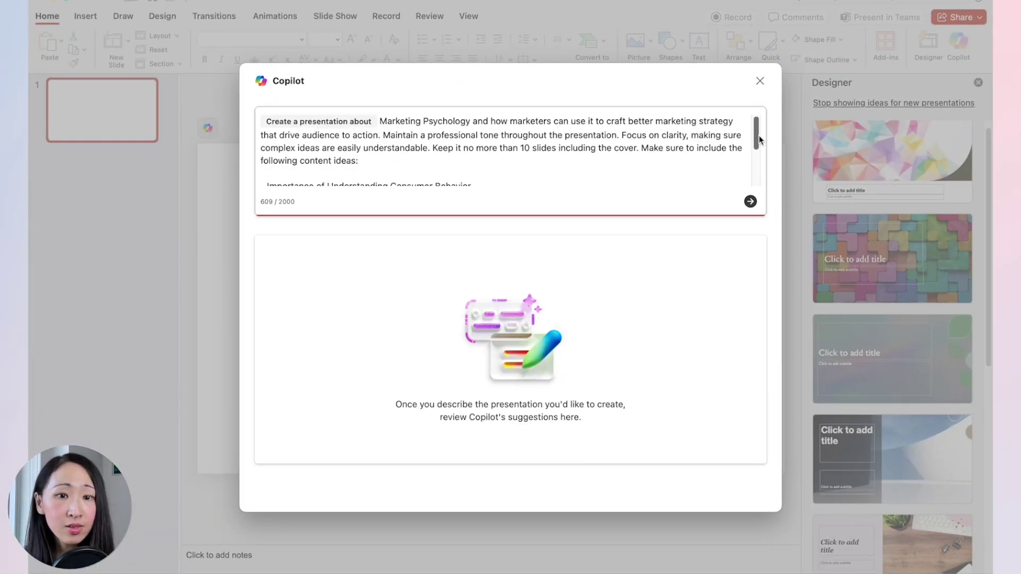
drag(759, 139, 759, 141)
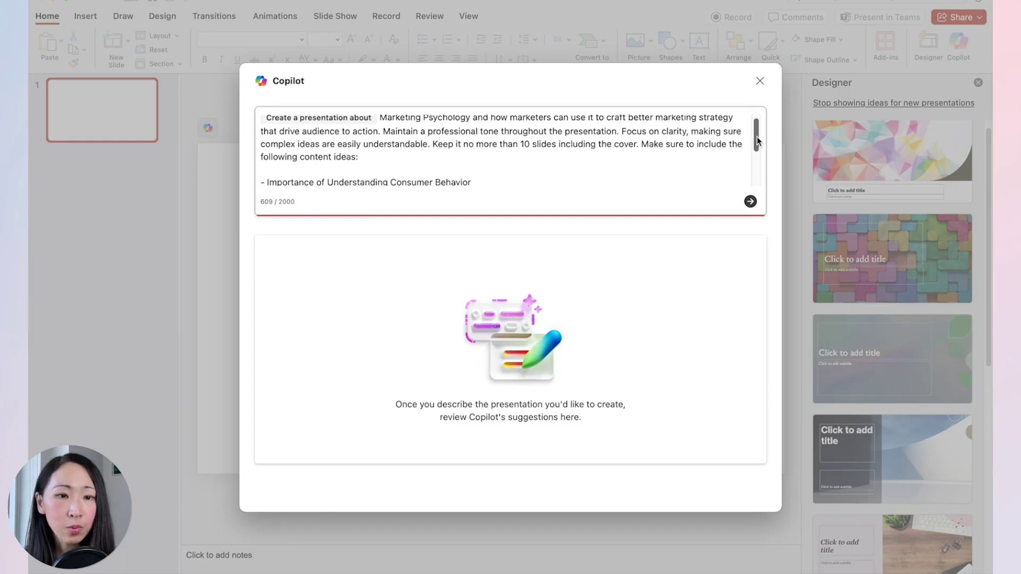
scroll(760, 140, up, 1)
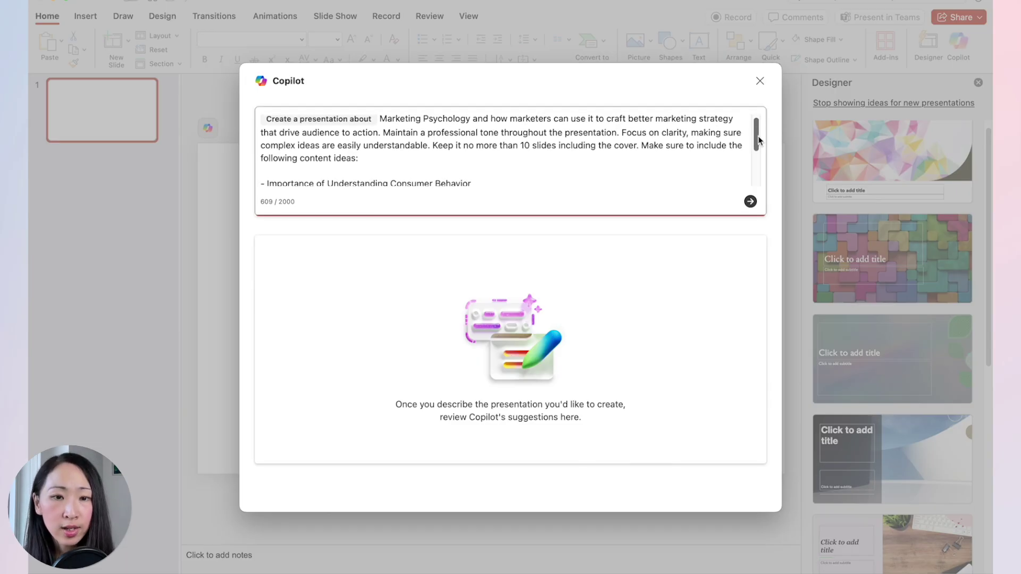
drag(759, 139, 770, 178)
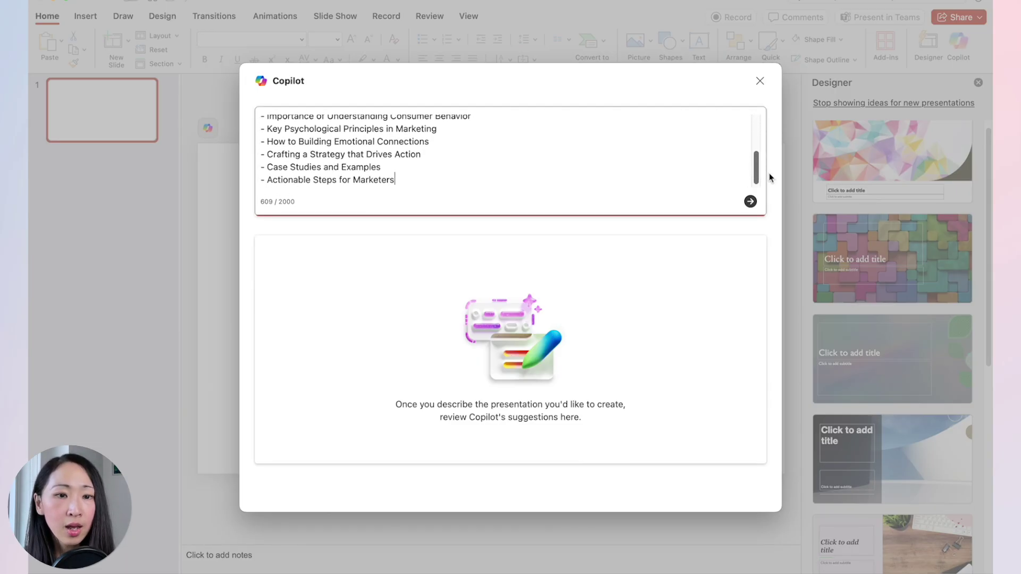
scroll(755, 170, up, 5)
click(750, 202)
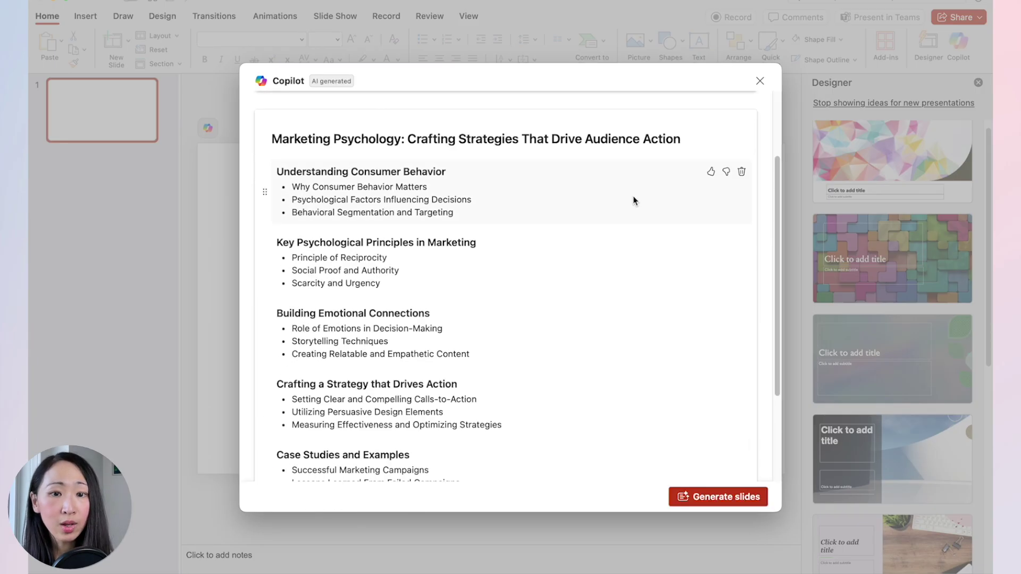
Add an outline topic on common mistakes marketers make applying marketing psychology, then generate slides.
scroll(633, 200, down, 5)
scroll(373, 255, up, 6)
drag(264, 290, 281, 353)
scroll(394, 367, down, 1)
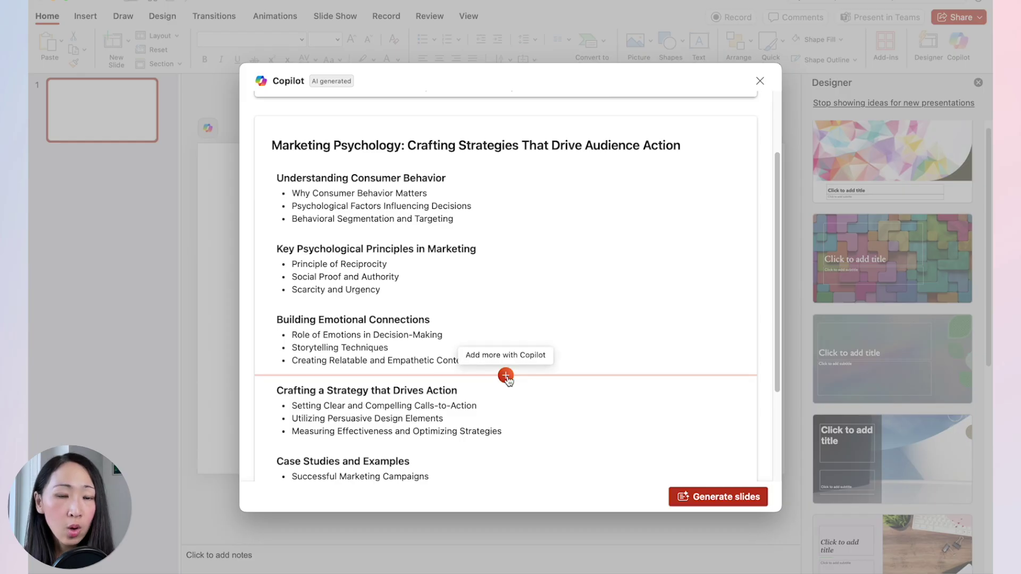
click(506, 376)
text(common mistakes that)
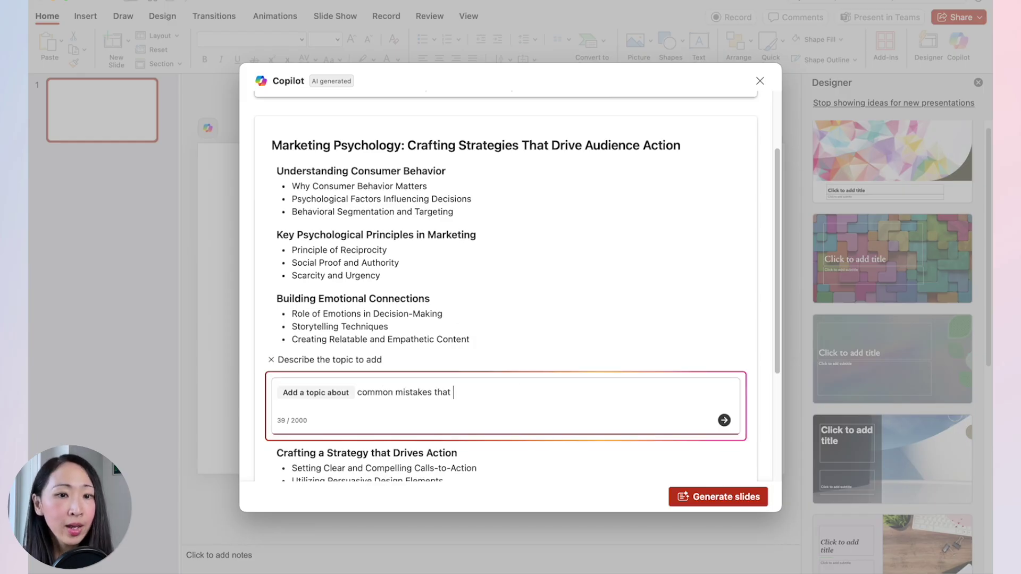
text( marketers make when applying marketing psychology)
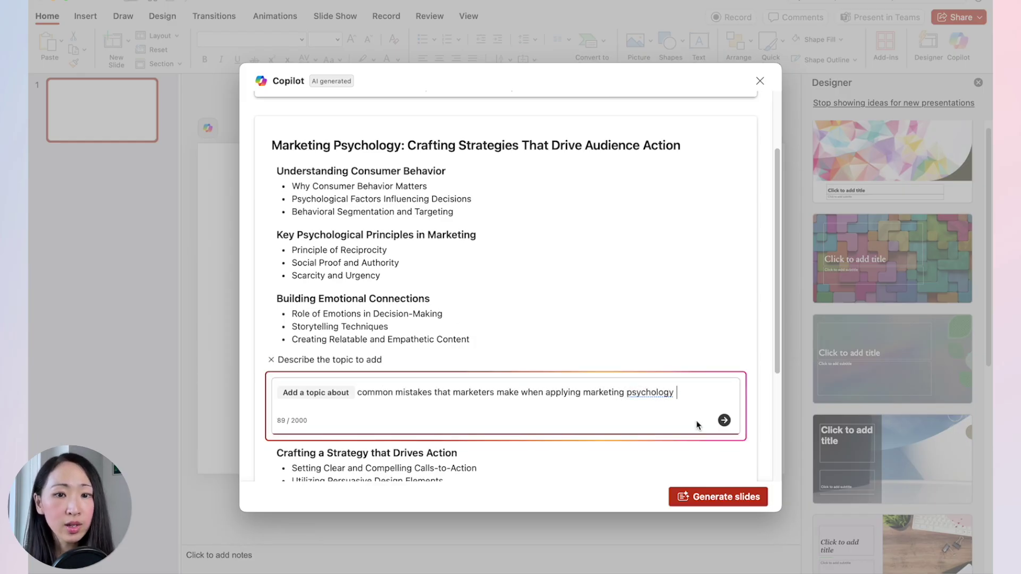
click(725, 420)
click(726, 503)
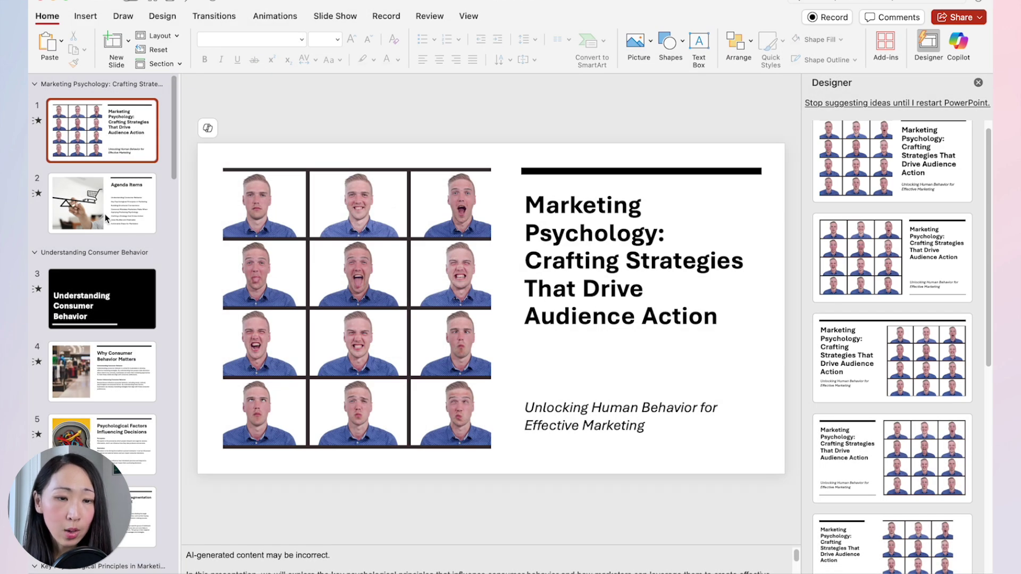
Step through the generated slides from Agenda Items into the Common Mistakes section.
click(106, 218)
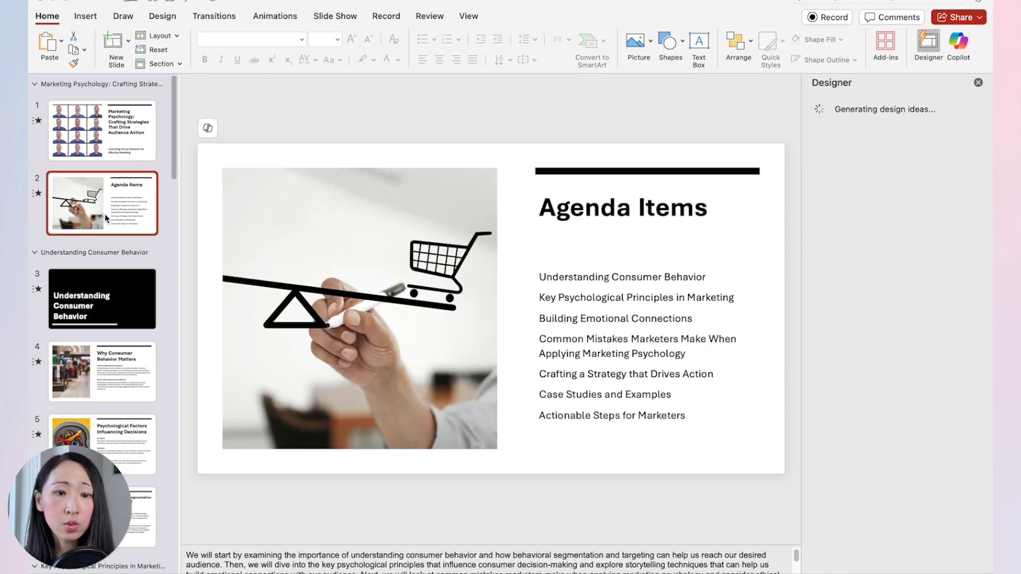
click(107, 296)
key(Down)
key(Down)
key(Down)
key(Down)
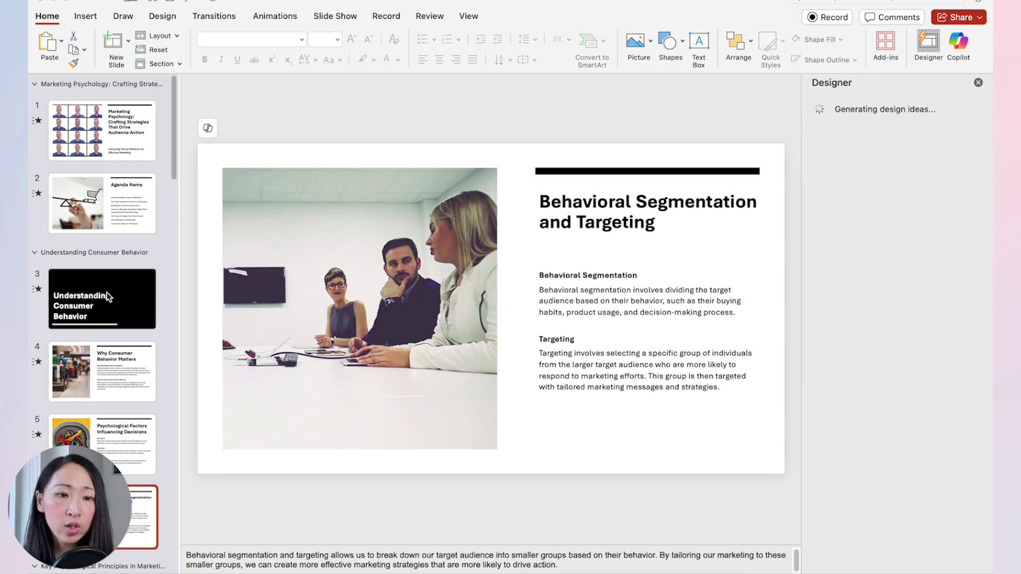
key(Down)
key(Down)
key(Down)
key(Down)
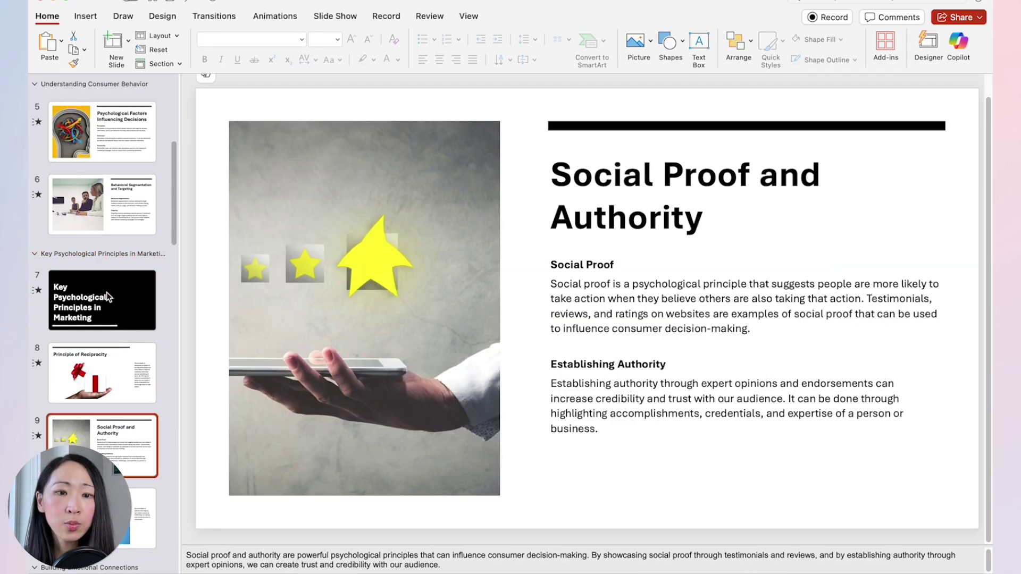
key(Down)
key(Down)
key(Down)
key(Down)
key(Down)
key(Down)
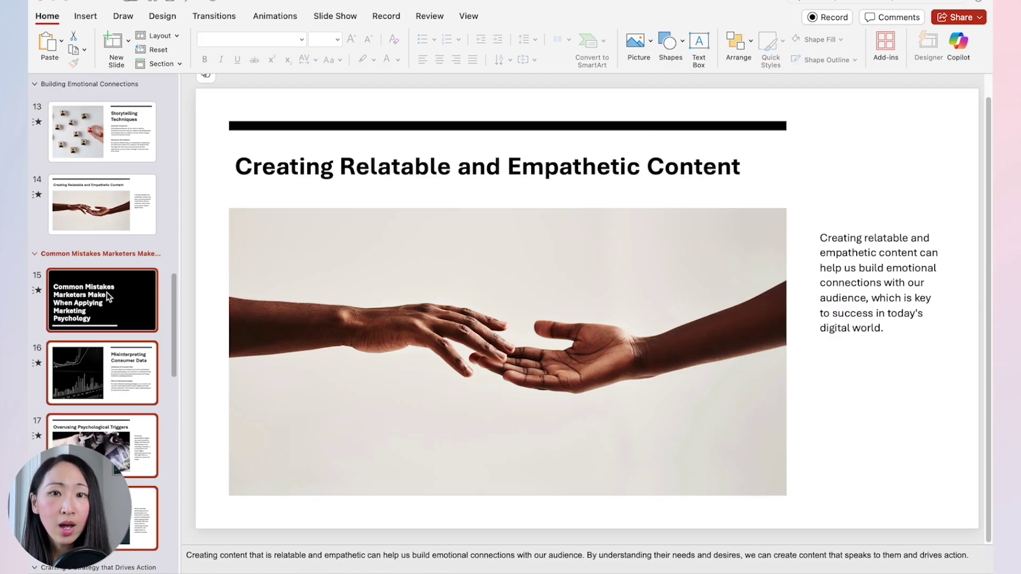
key(Down)
key(Down)
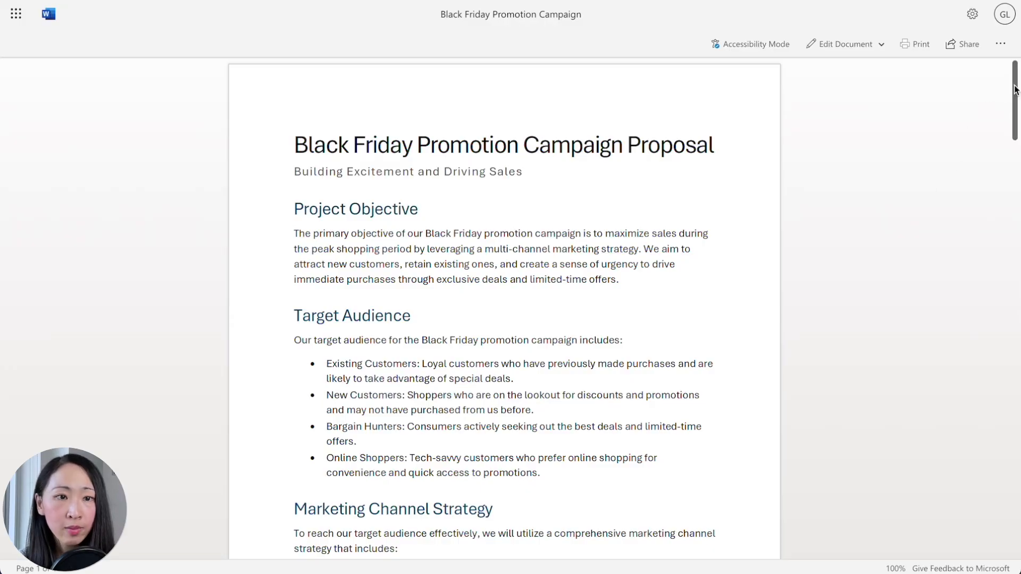
Scroll through the Black Friday proposal and copy the share link for Black Friday Promotion Campaign.docx.
drag(1015, 89, 1018, 487)
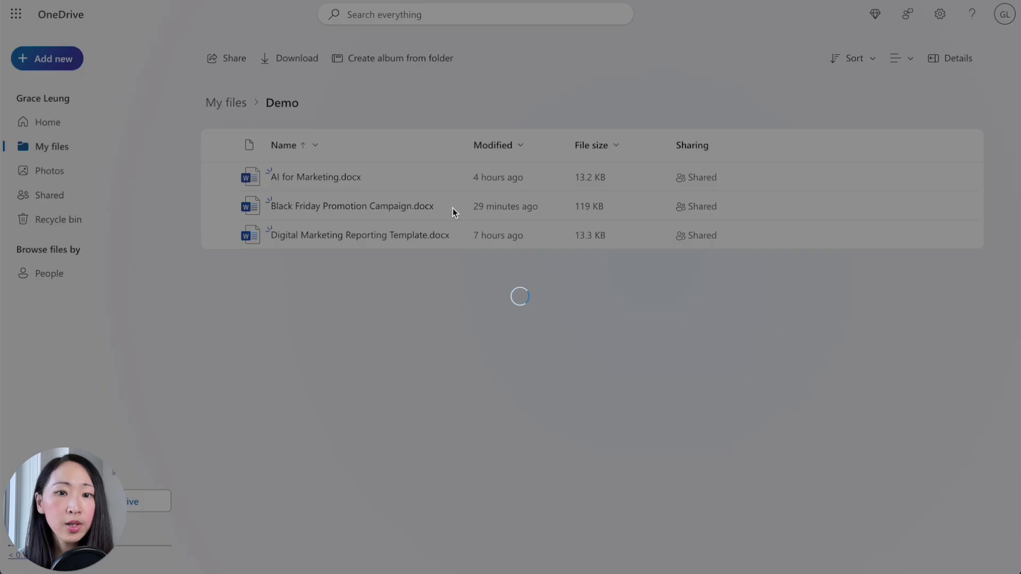
click(622, 365)
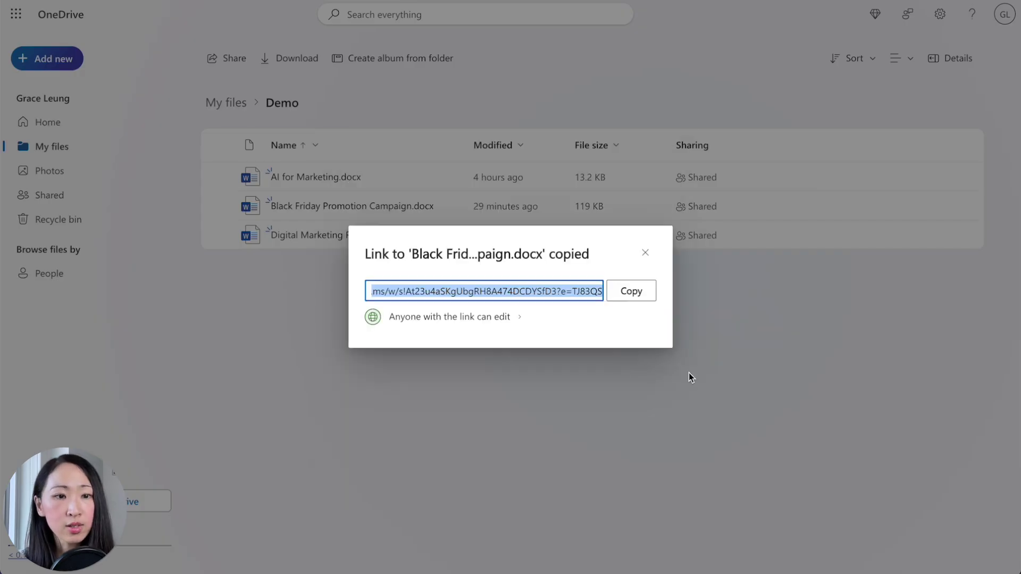
click(693, 373)
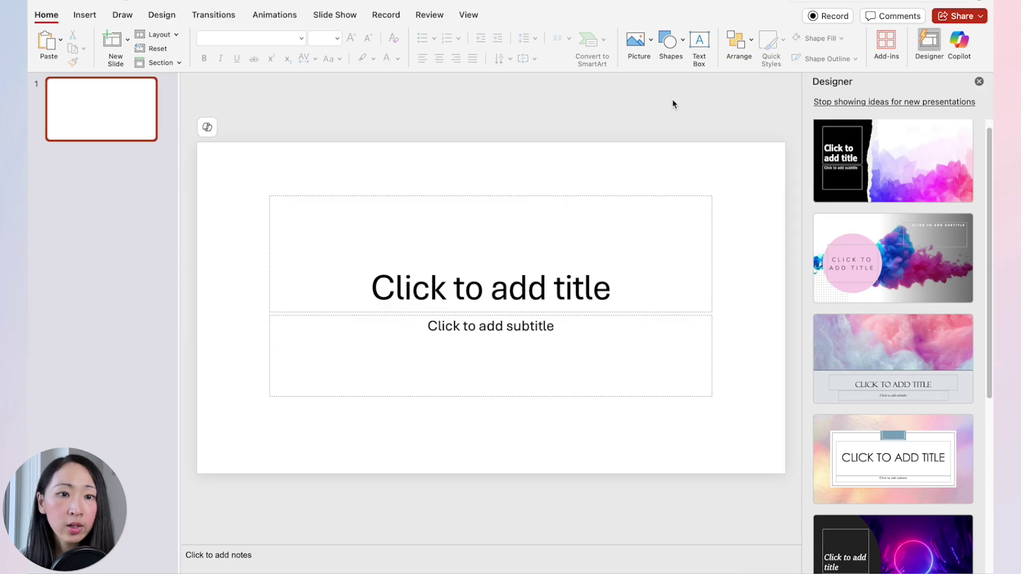
Ask Copilot to create a presentation from the pasted Black Friday document link.
click(953, 43)
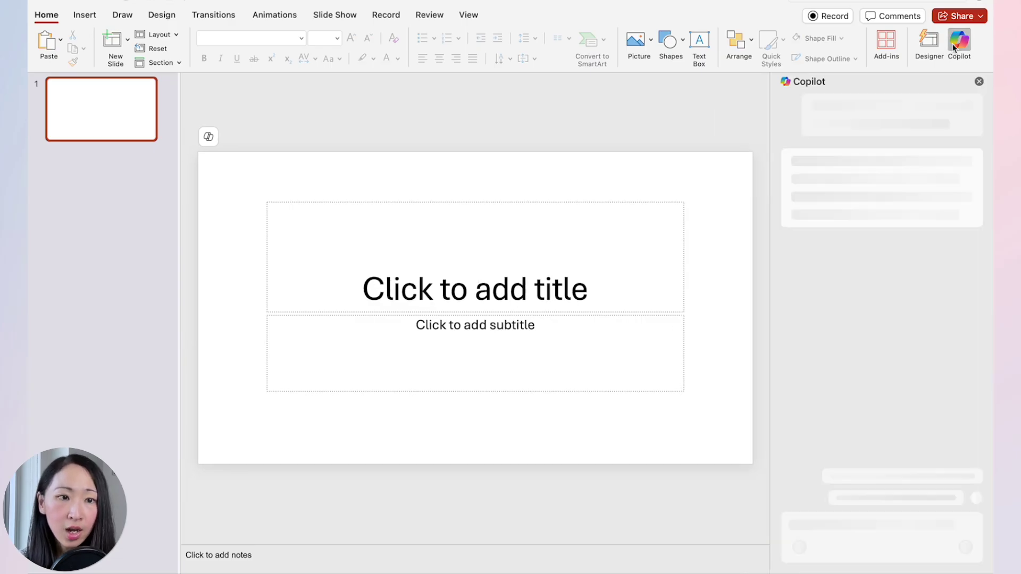
click(897, 145)
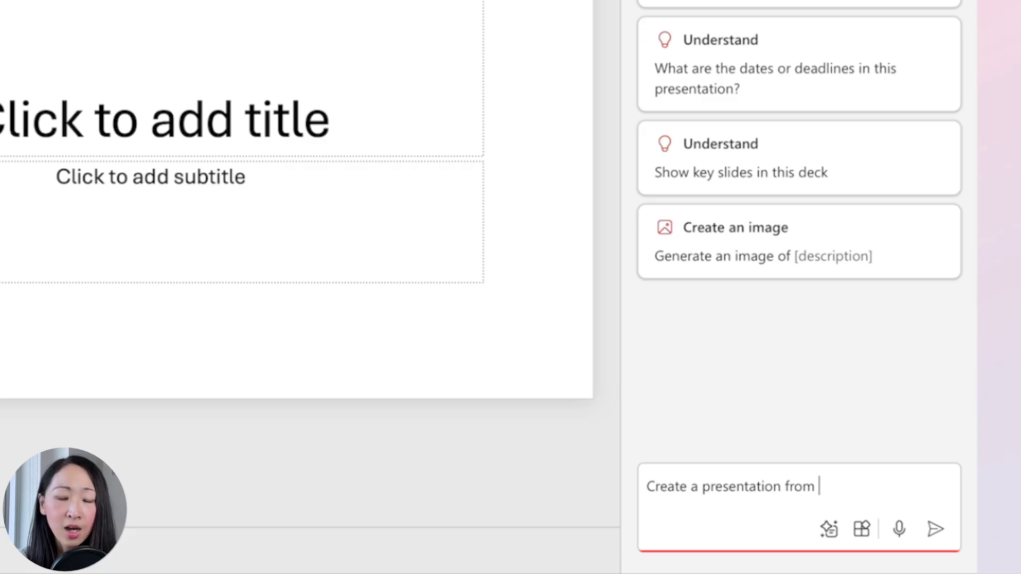
key(ctrl+v)
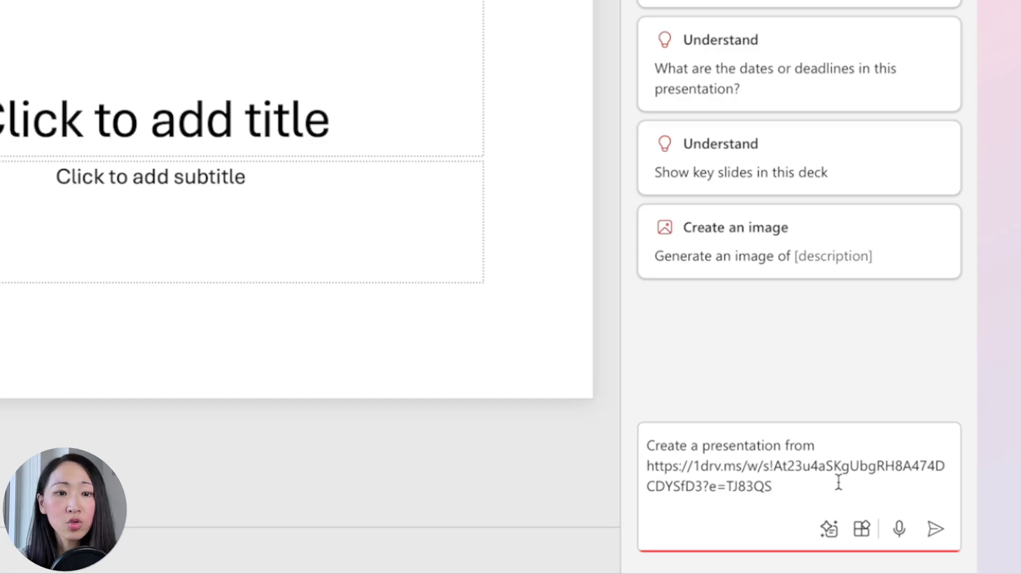
click(935, 529)
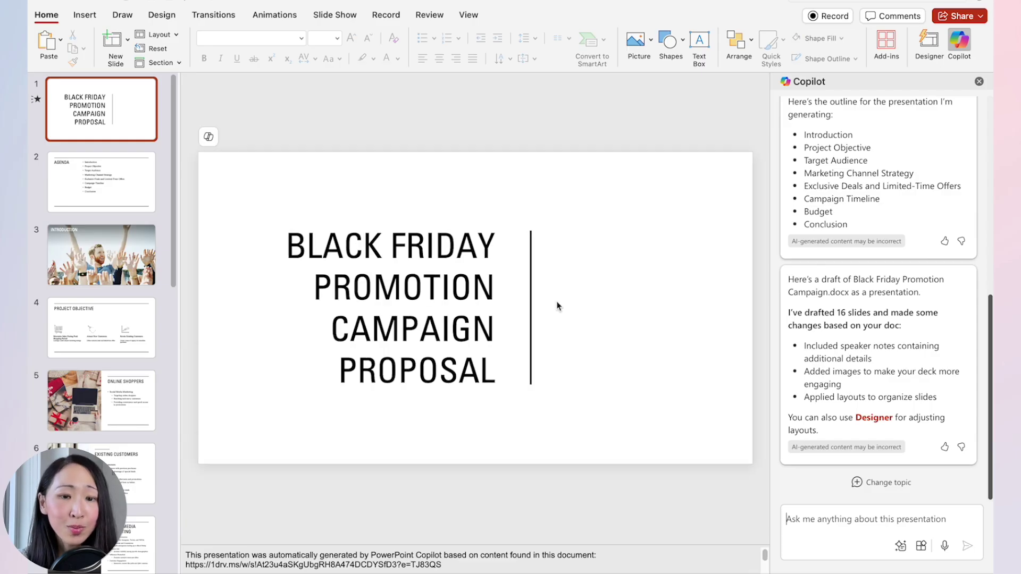
Step through the generated Black Friday slides to the Budget slide.
click(120, 182)
key(Down)
key(Down)
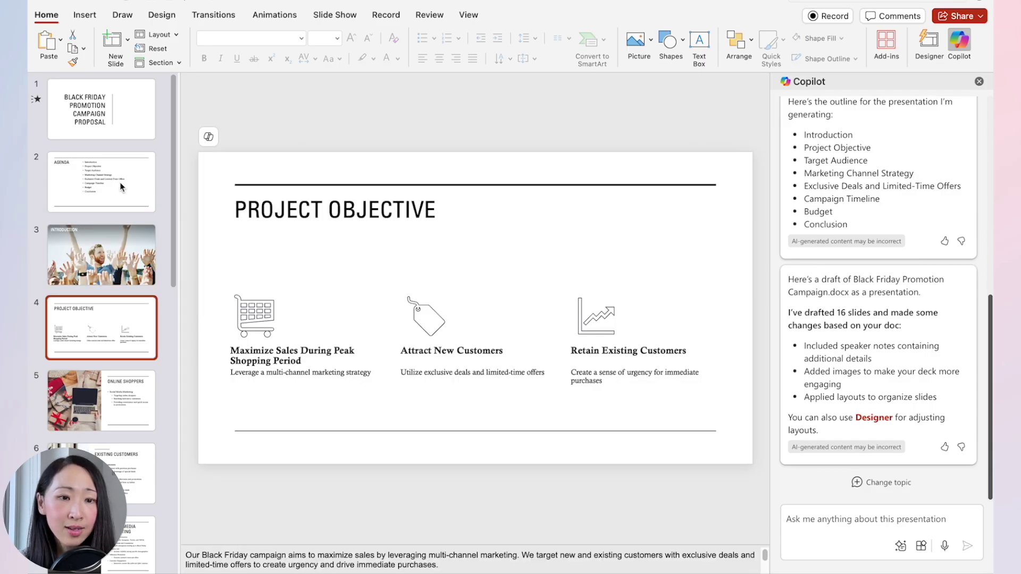
key(Down)
key(Down)
key(Down)
key(Down)
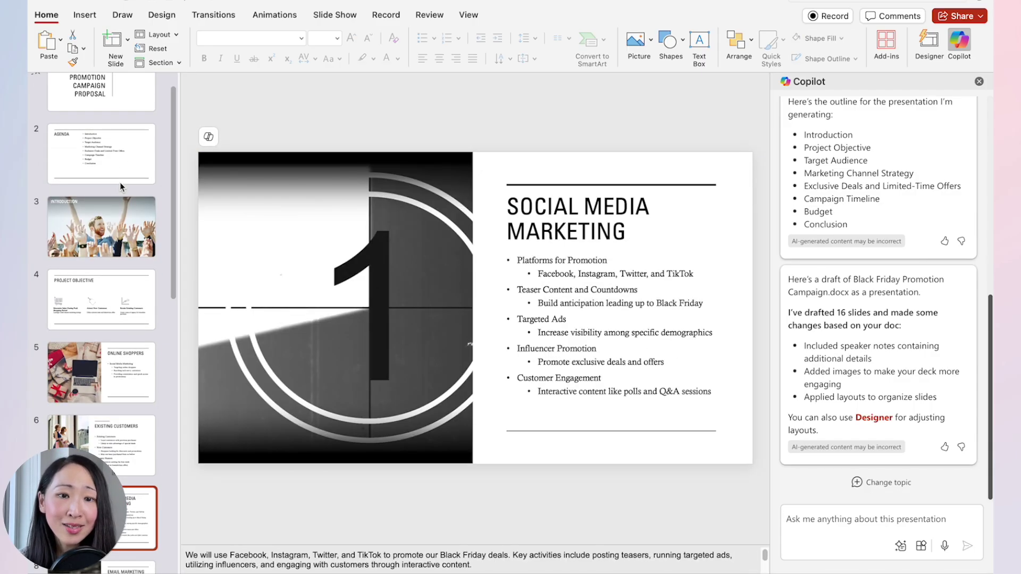
key(Down)
key(Down)
key(Down)
key(Down)
key(Down)
key(Down)
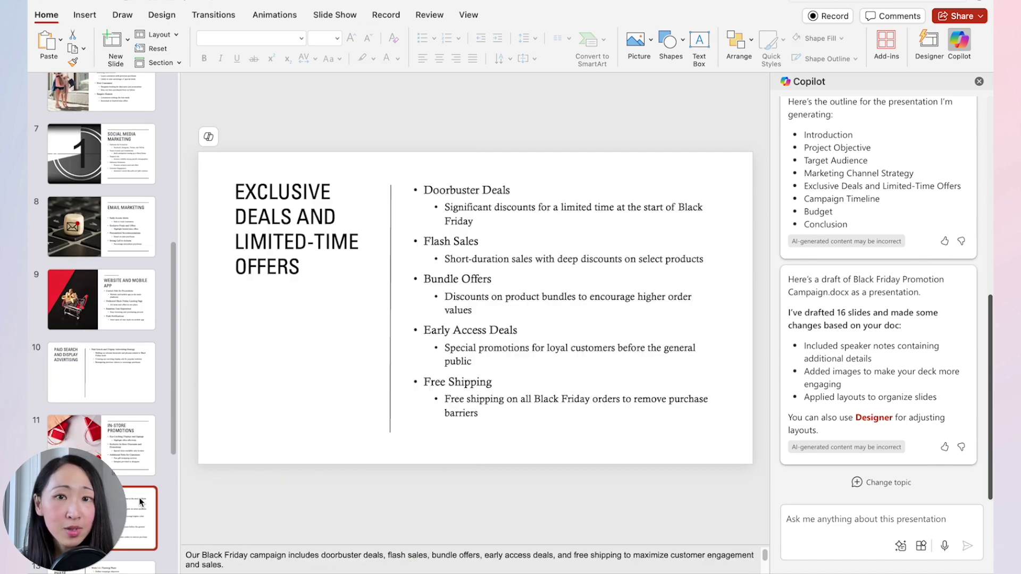
key(Down)
key(Down)
key(Up)
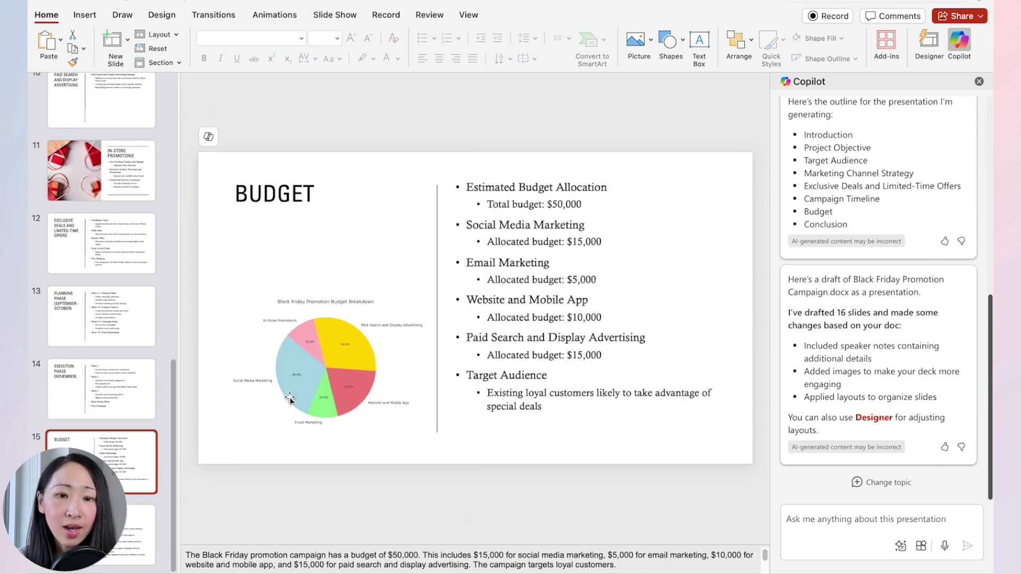
Try Designer layouts on Budget, settle on text-left pie-chart-right, then switch to Product Pitch Deck.
click(929, 45)
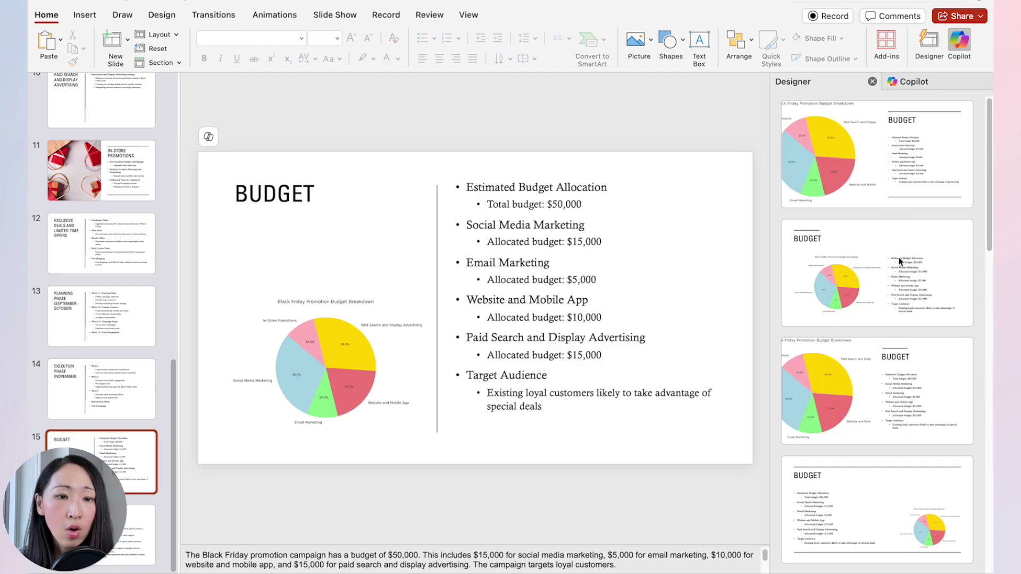
scroll(897, 269, down, 2)
scroll(897, 269, down, 2)
click(855, 377)
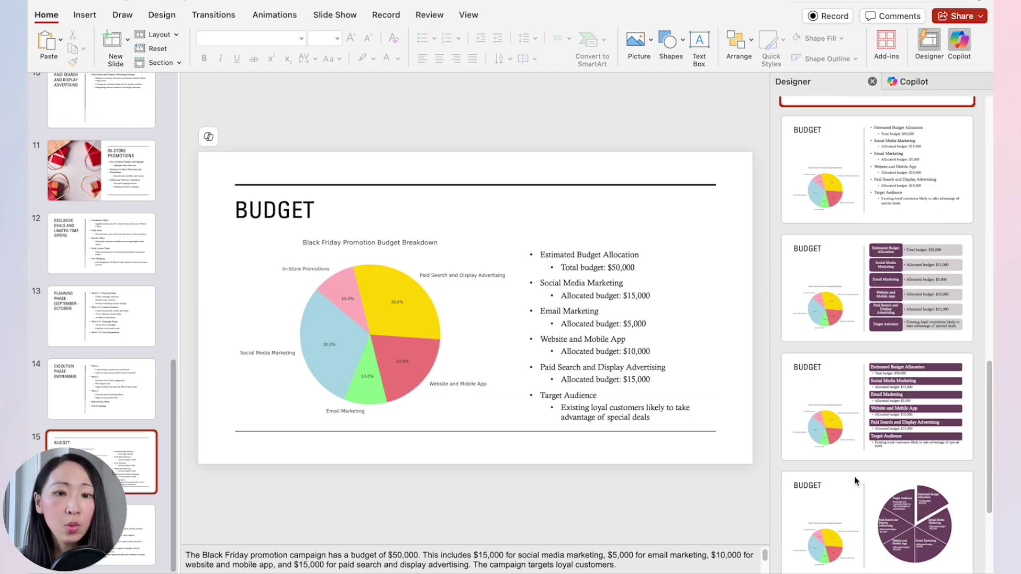
scroll(854, 477, down, 3)
click(854, 477)
click(854, 539)
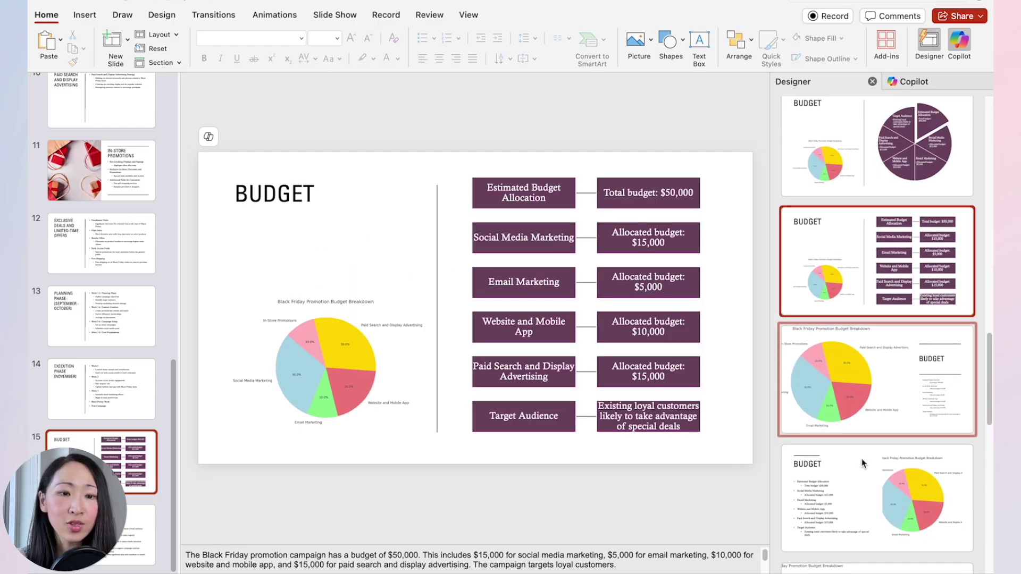
scroll(862, 459, down, 3)
click(864, 482)
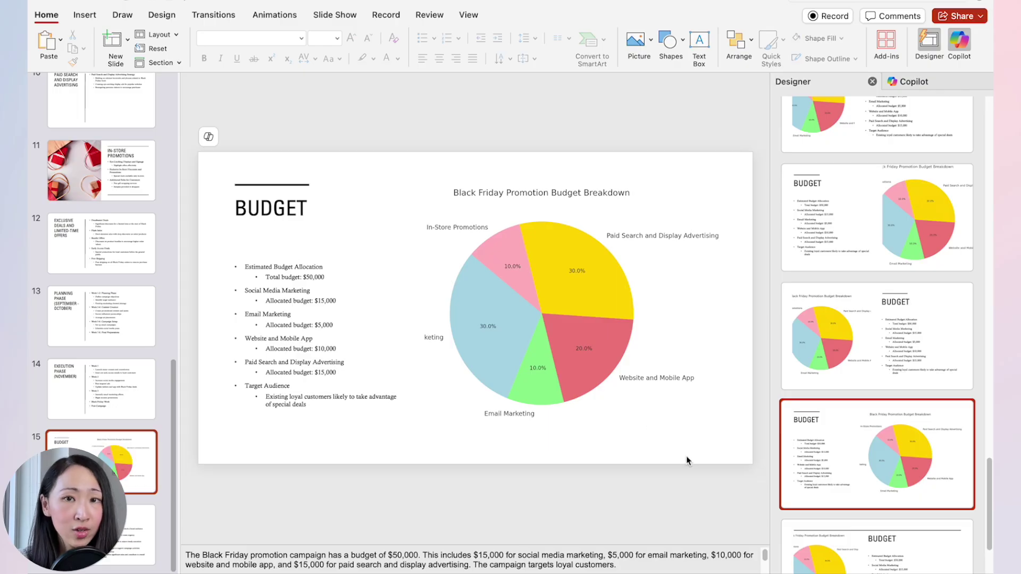
key(Page_Down)
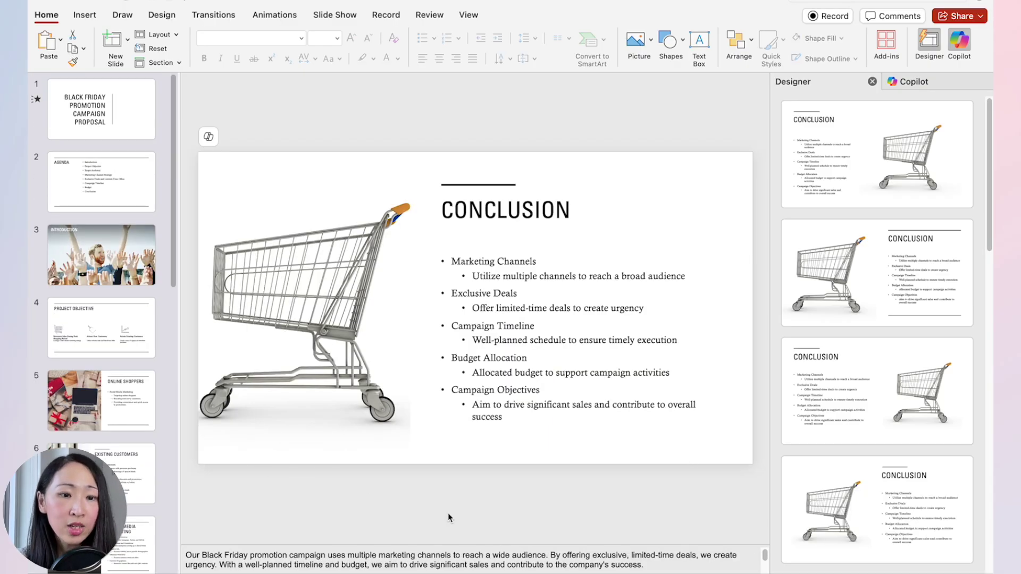
click(261, 1)
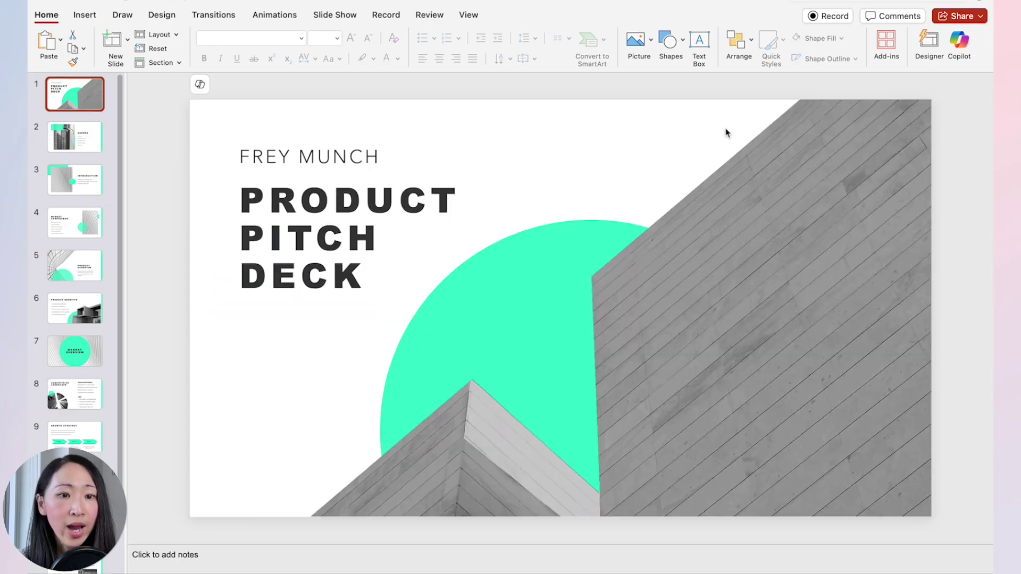
In the Product Pitch Deck, start a Copilot 'Create a presentation from [file]' request.
click(960, 48)
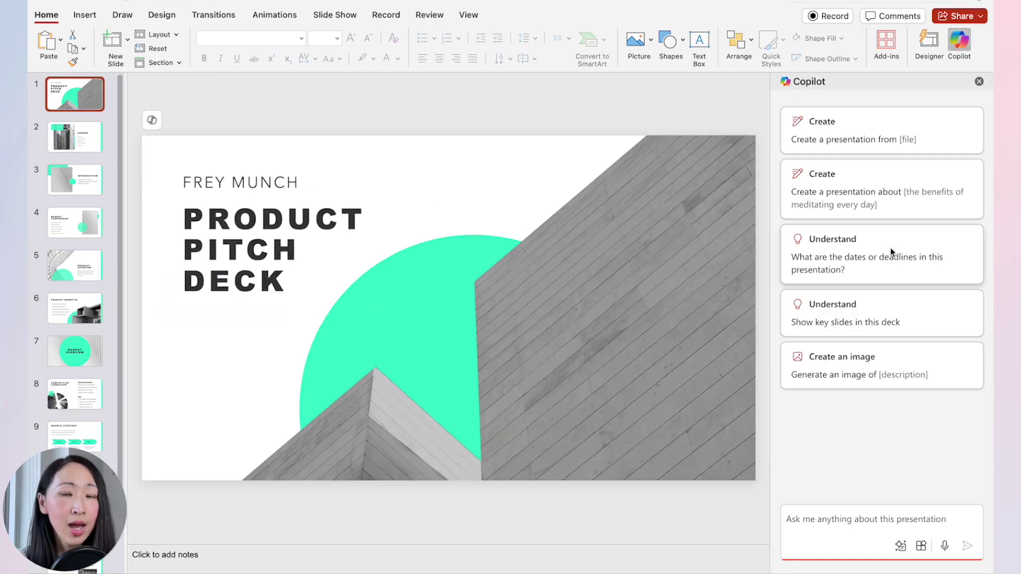
click(865, 154)
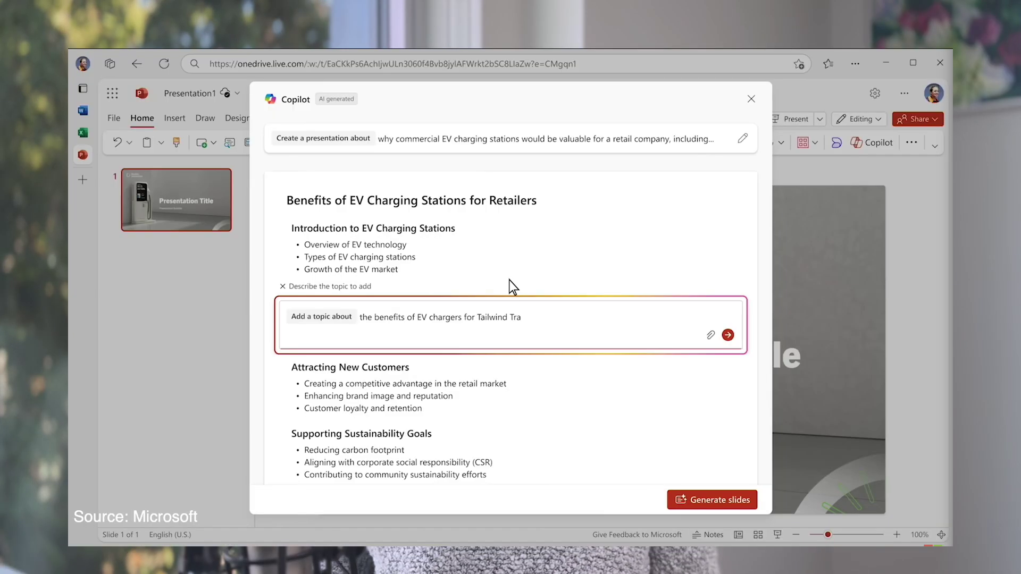
Add a Tailwind Traders benefits topic sourced from the Tailwind Trader insights document to the EV outline.
text(ders from /Tailwind)
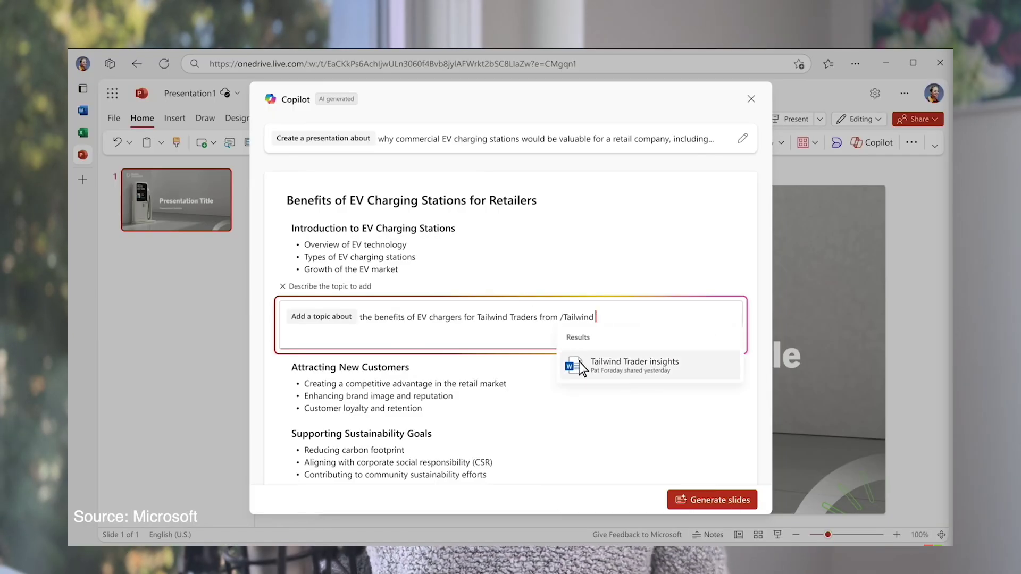
click(579, 362)
click(728, 355)
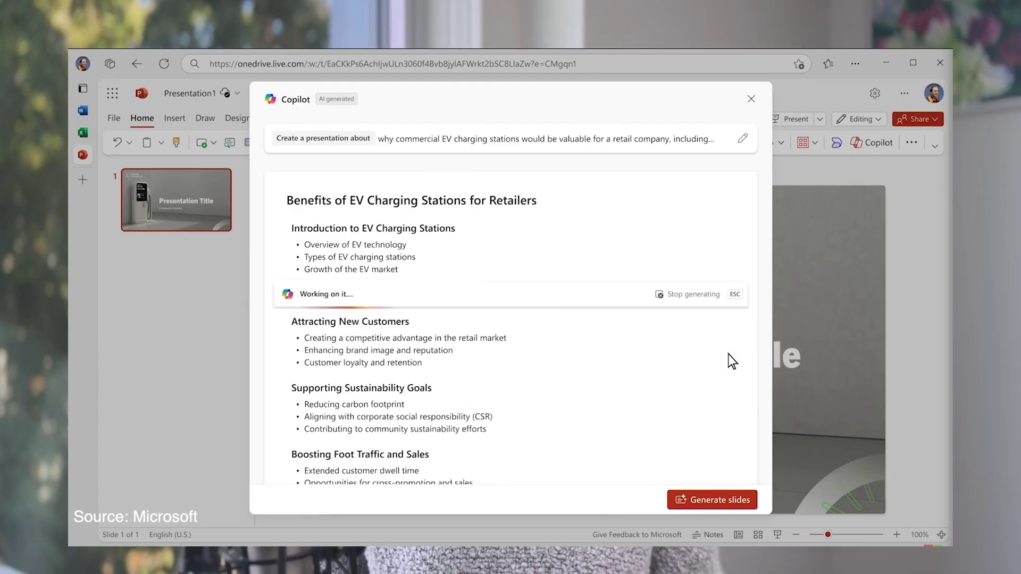
click(511, 360)
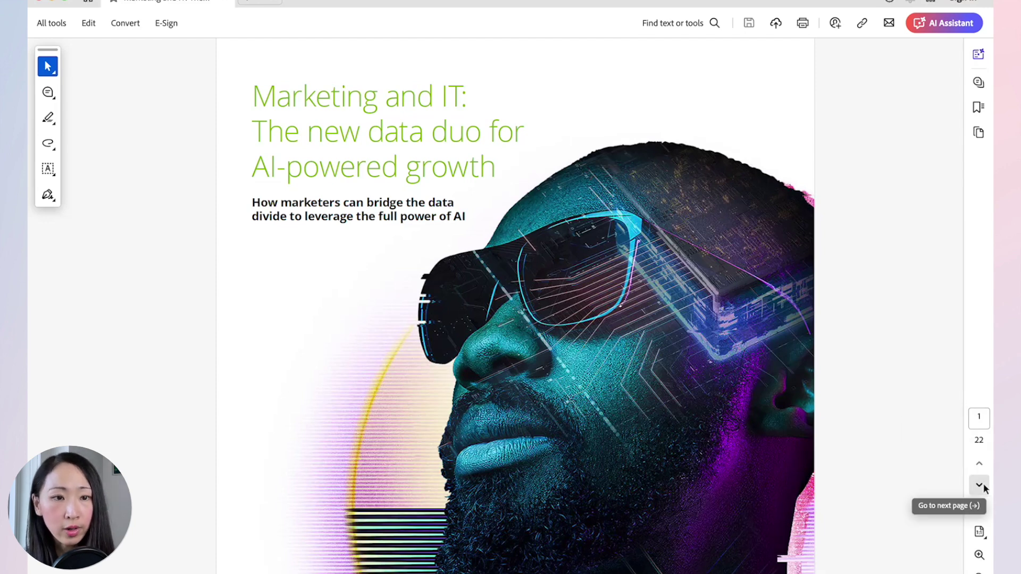
Page through the PDF to page 19, 'Resources to Guide Your Next Steps'.
scroll(849, 476, up, 2)
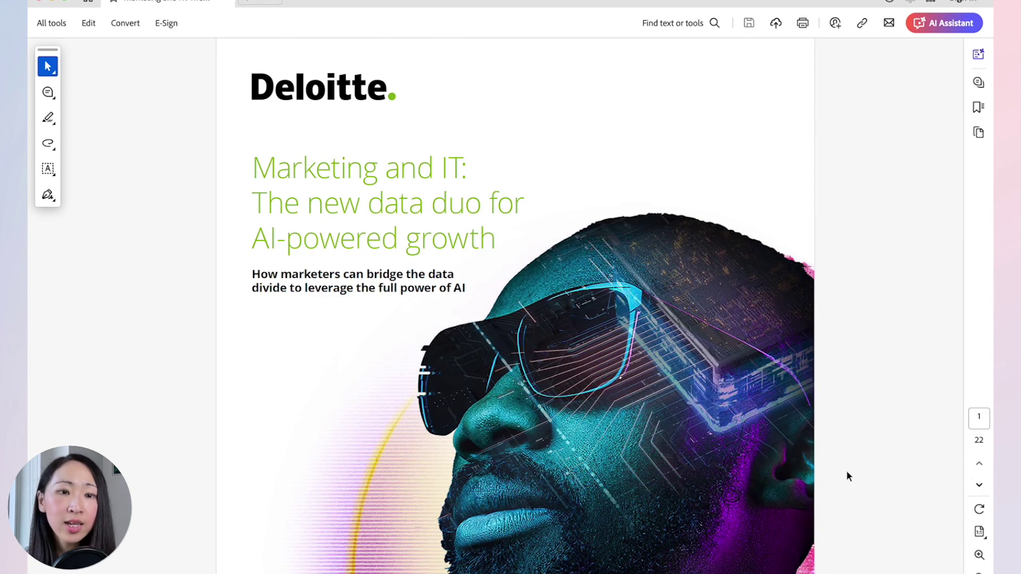
click(980, 485)
click(980, 485)
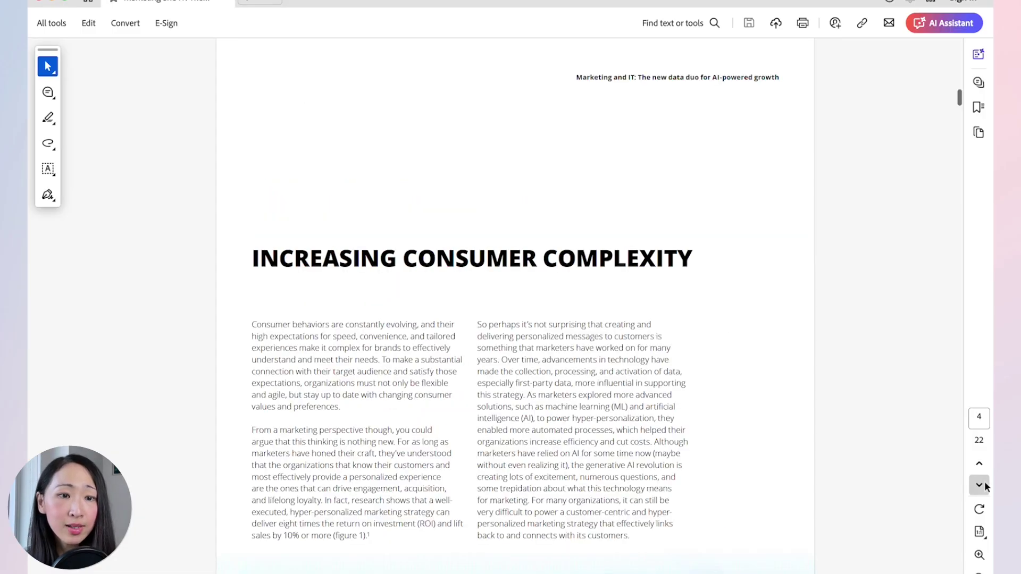
click(979, 485)
click(980, 485)
click(984, 486)
click(985, 486)
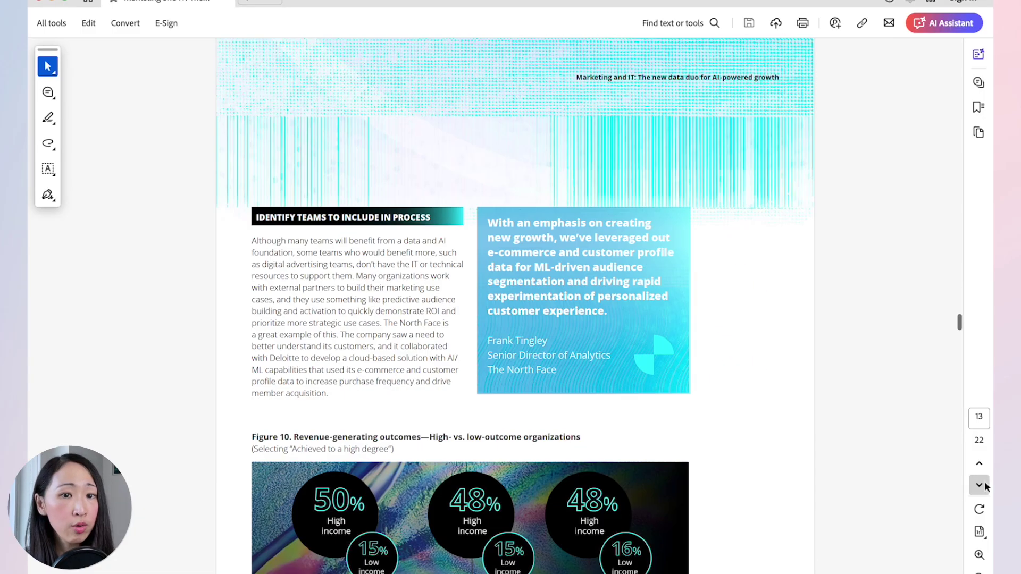
click(984, 486)
click(985, 486)
click(979, 486)
click(979, 486)
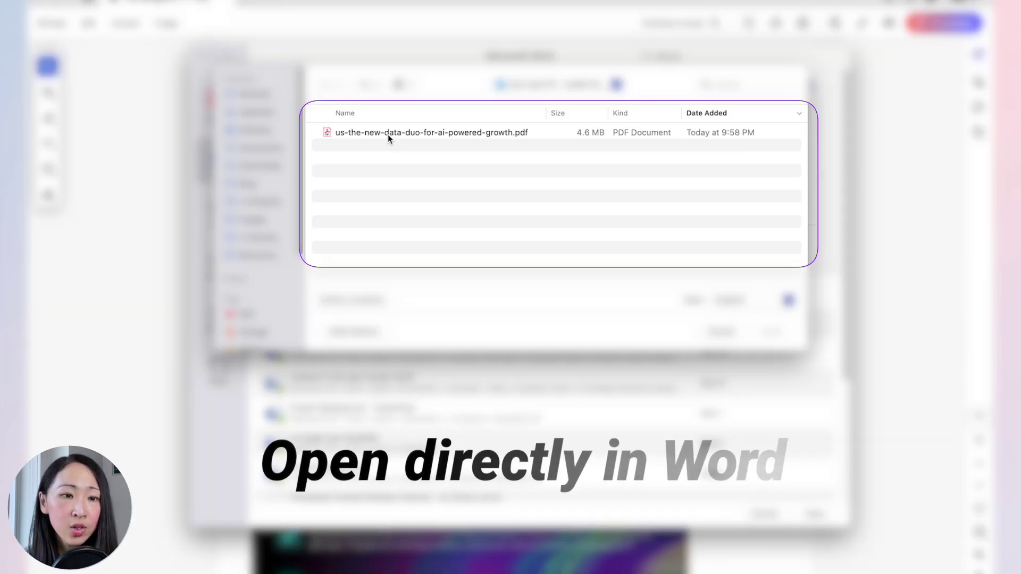
Open the Marketing and IT data-duo PDF in Word to convert it to an editable document.
click(388, 135)
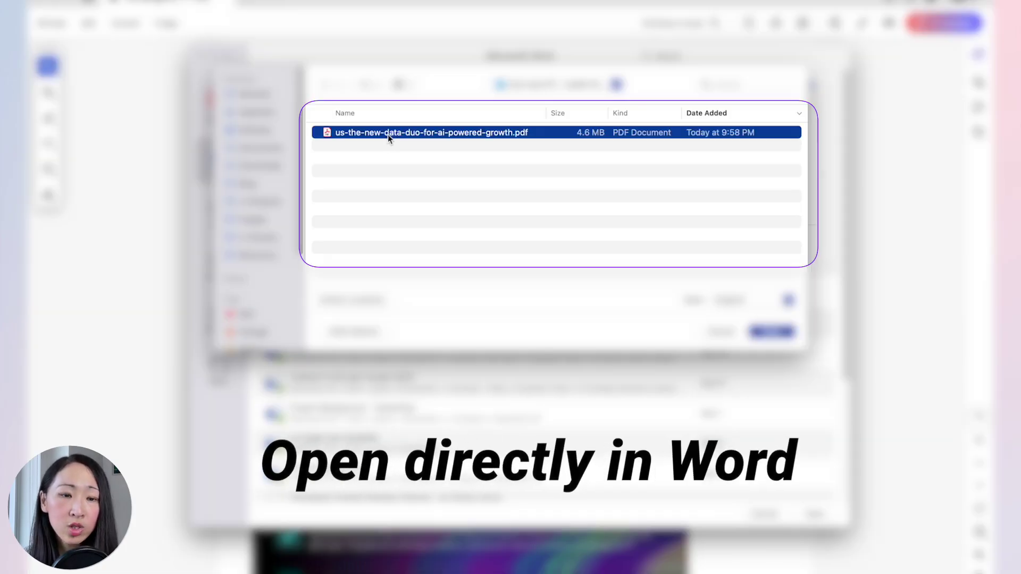
click(773, 331)
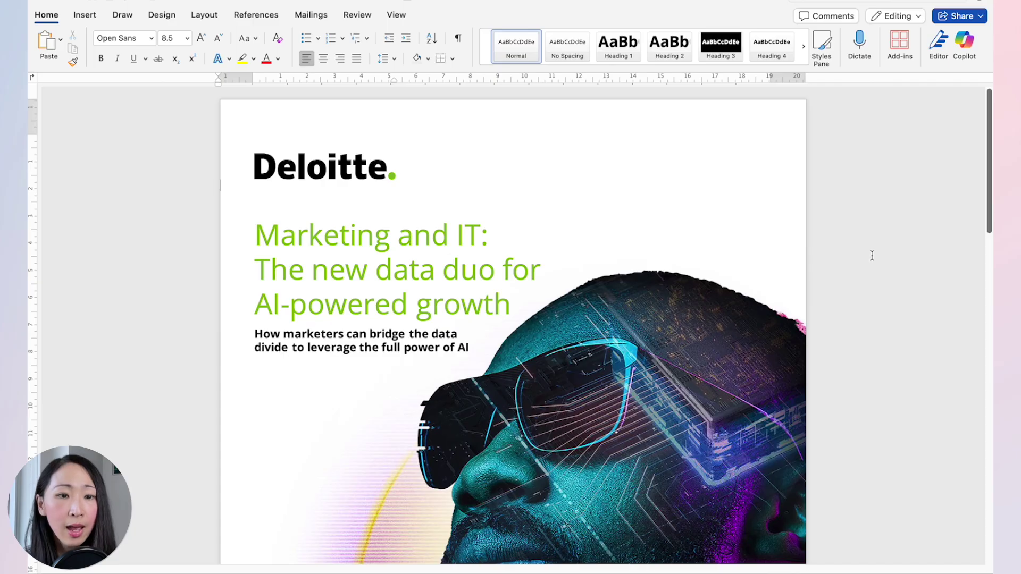
mouse_move(987, 153)
mouse_down()
mouse_move(991, 469)
mouse_move(989, 138)
mouse_up()
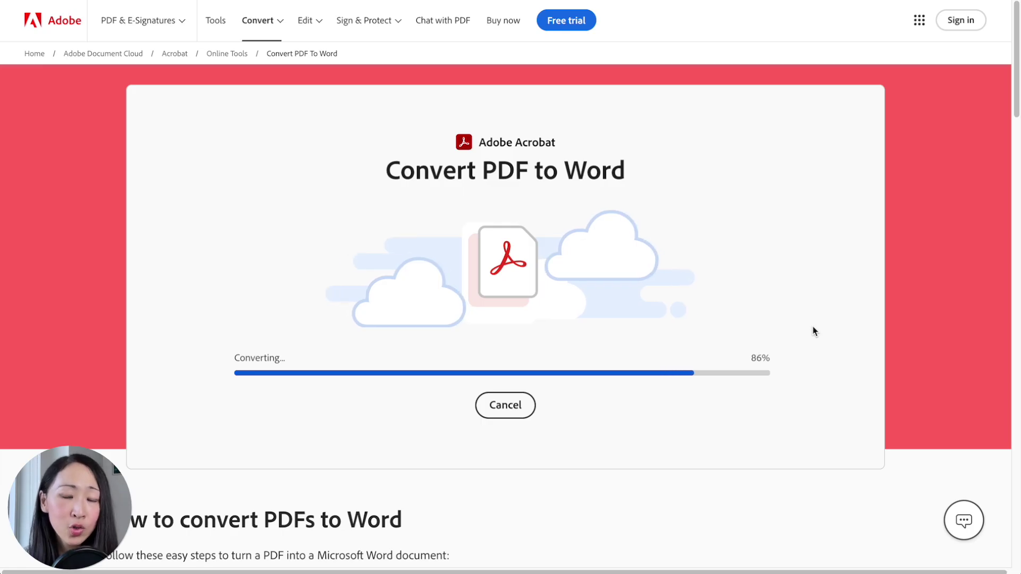
Upload the PDF to Adobe's online Convert PDF to Word tool and let it finish.
drag(884, 128, 877, 451)
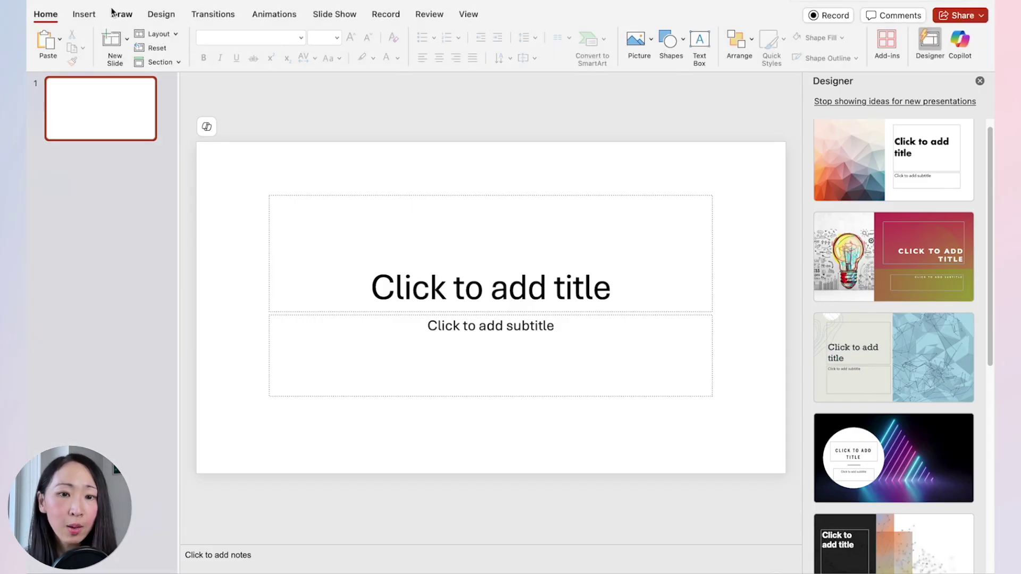
Have Copilot build a deck in the blank presentation from the pasted OneDrive document link.
click(965, 59)
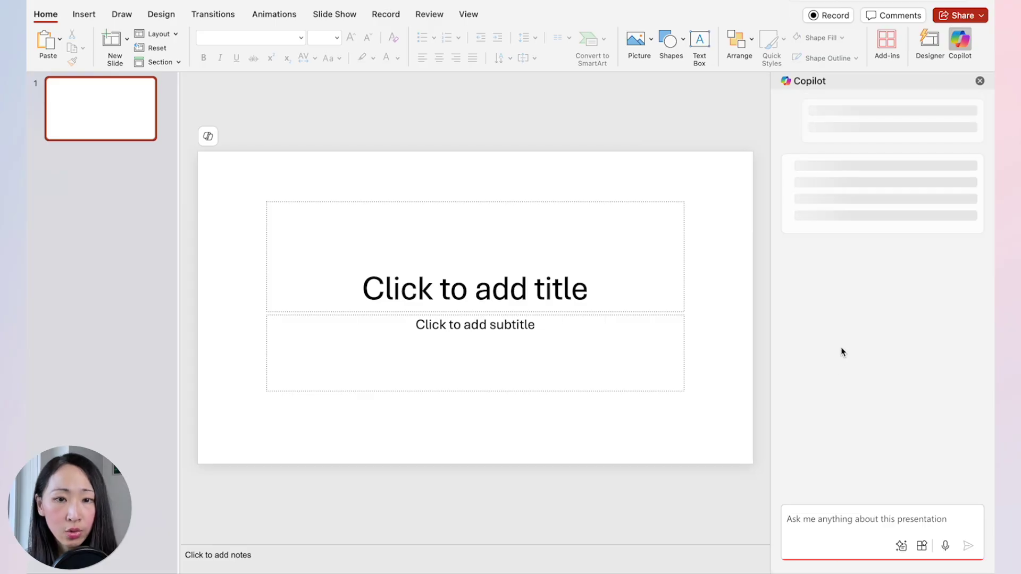
click(872, 142)
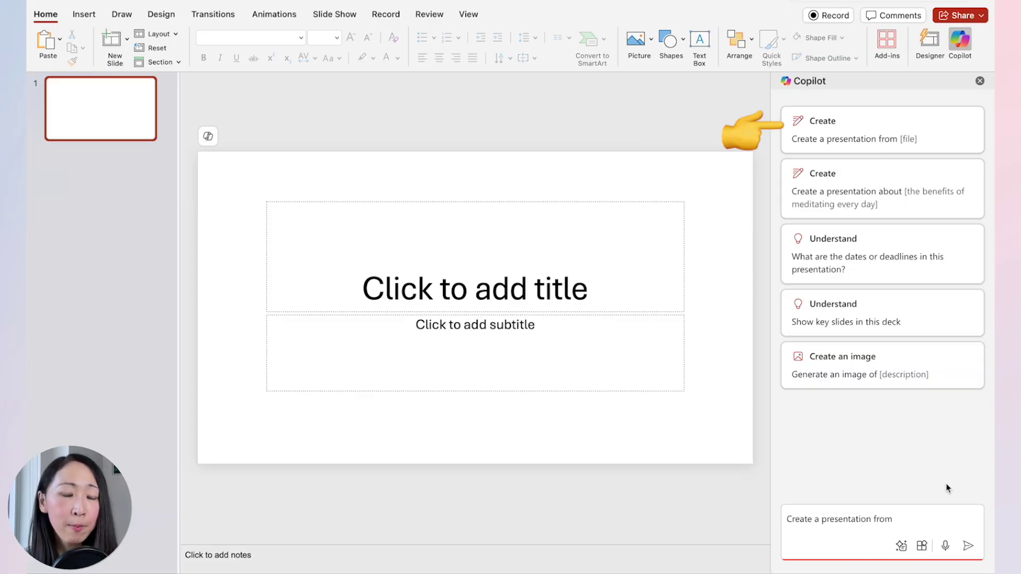
click(969, 546)
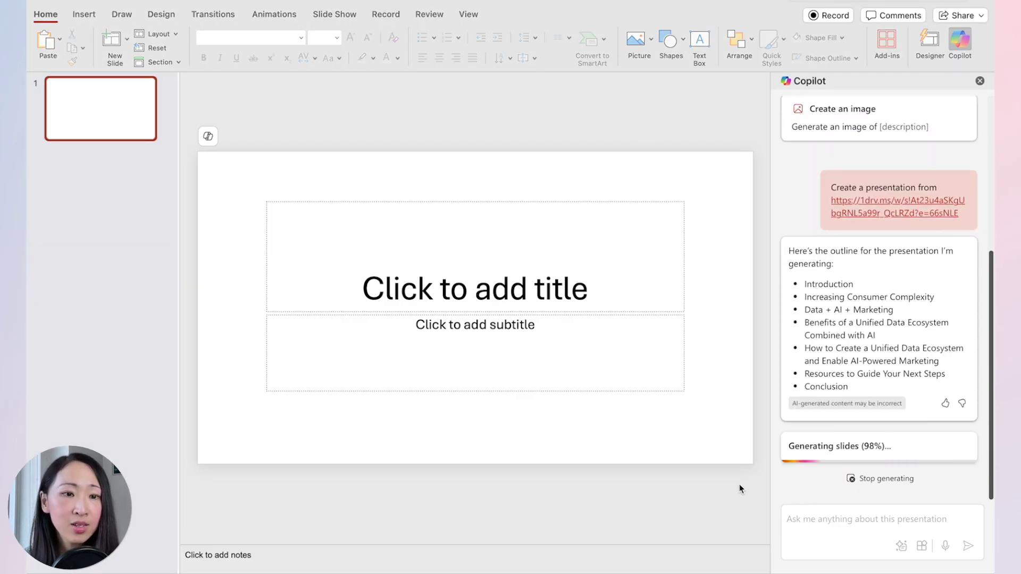
Browse the generated Marketing and IT slides to Challenges in AI Implementation and view its design ideas.
click(135, 194)
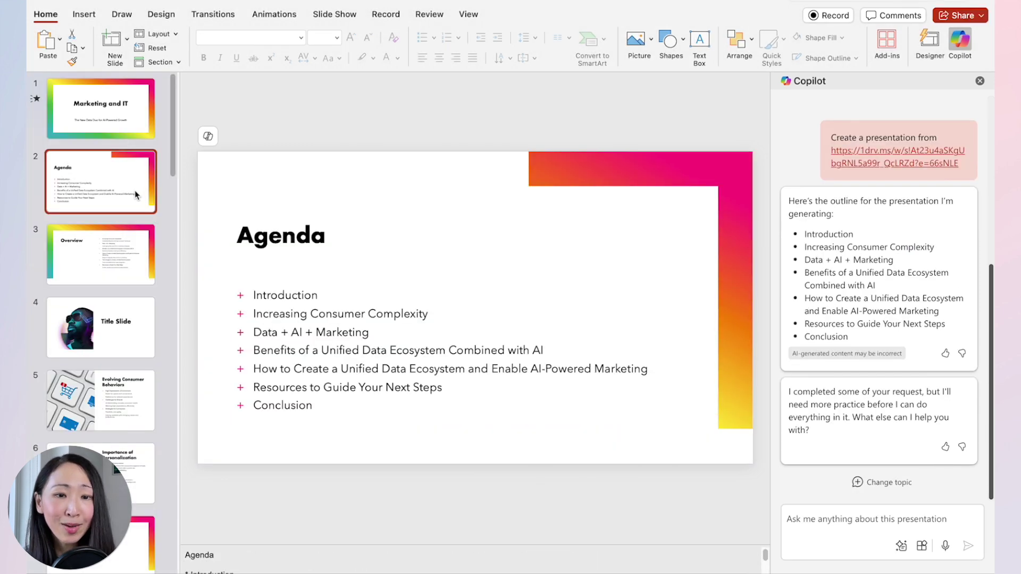
key(Down)
key(Down)
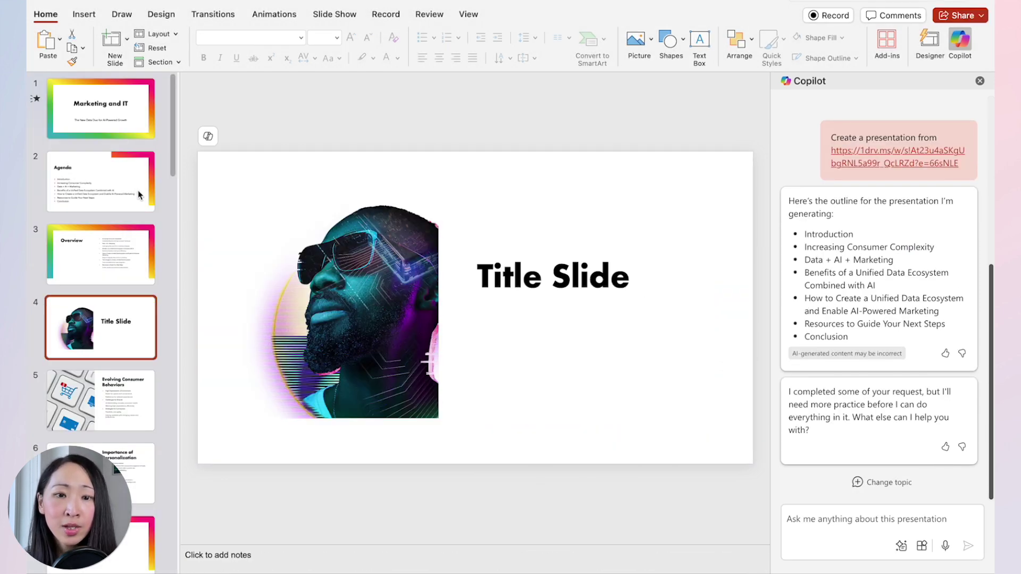
key(Down)
key(Down)
key(Down)
key(Down)
key(Down)
key(Down)
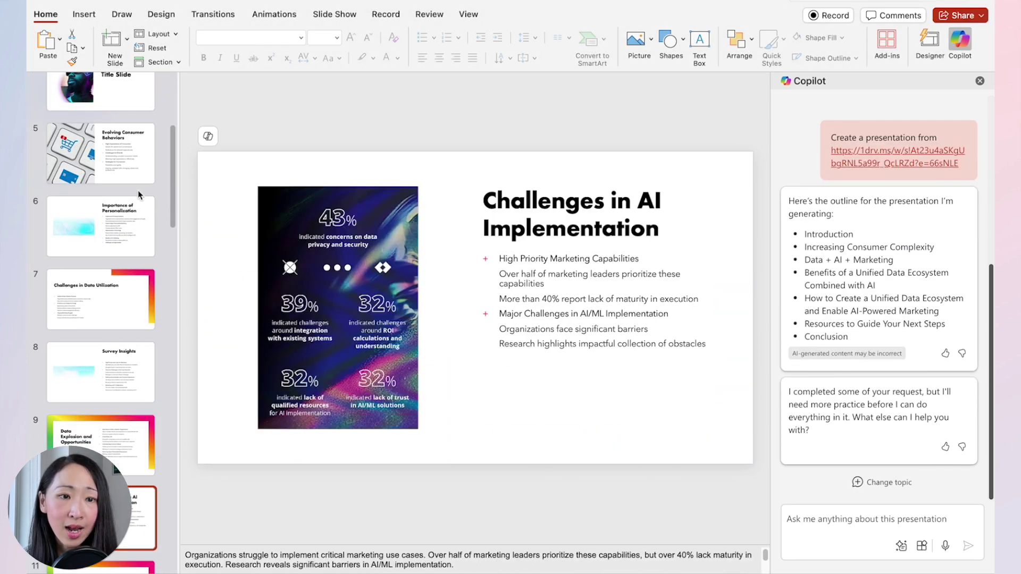
click(596, 383)
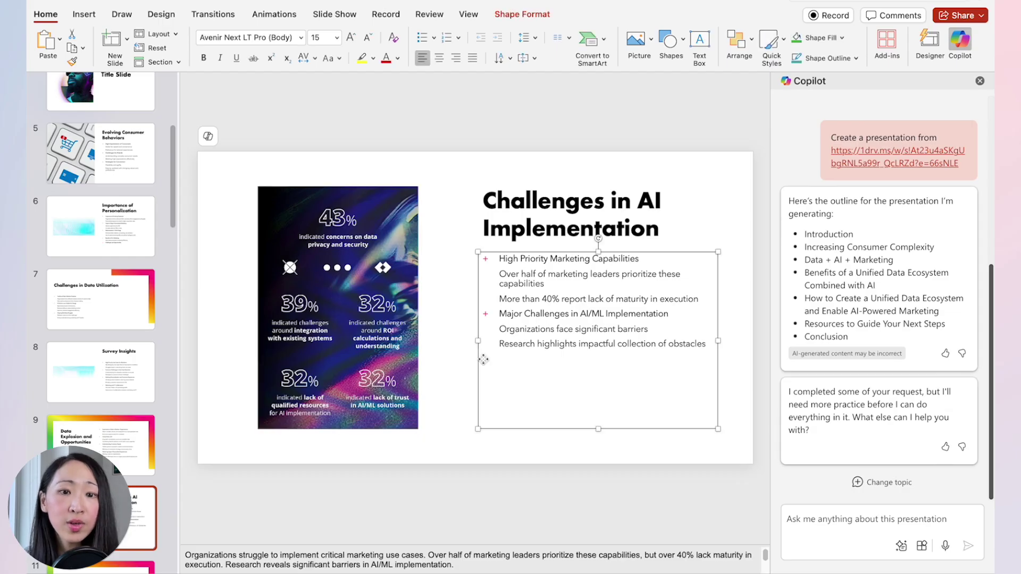
click(869, 293)
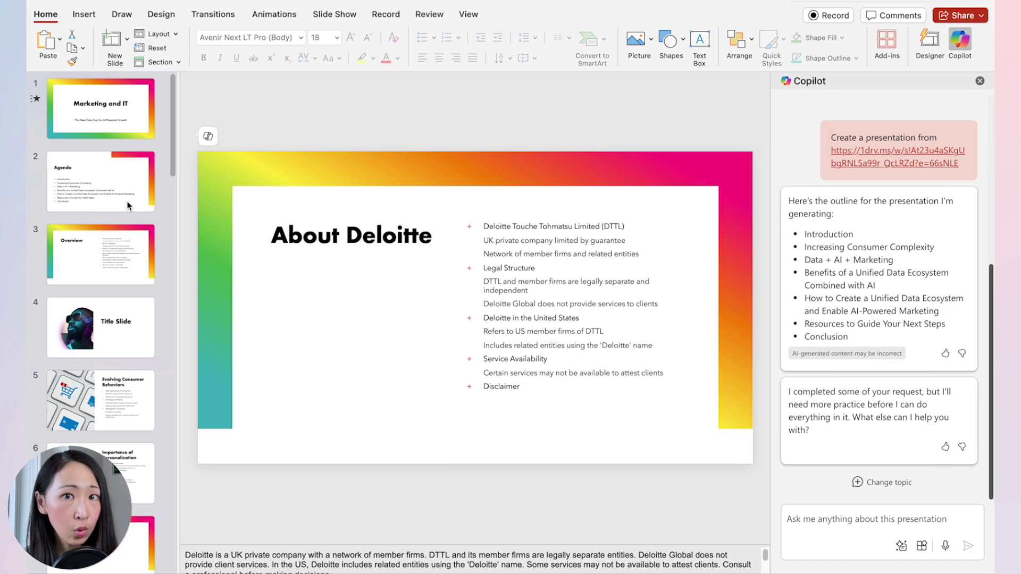
Apply the grey infographic Designer layout to the title slide and try another idea.
click(928, 42)
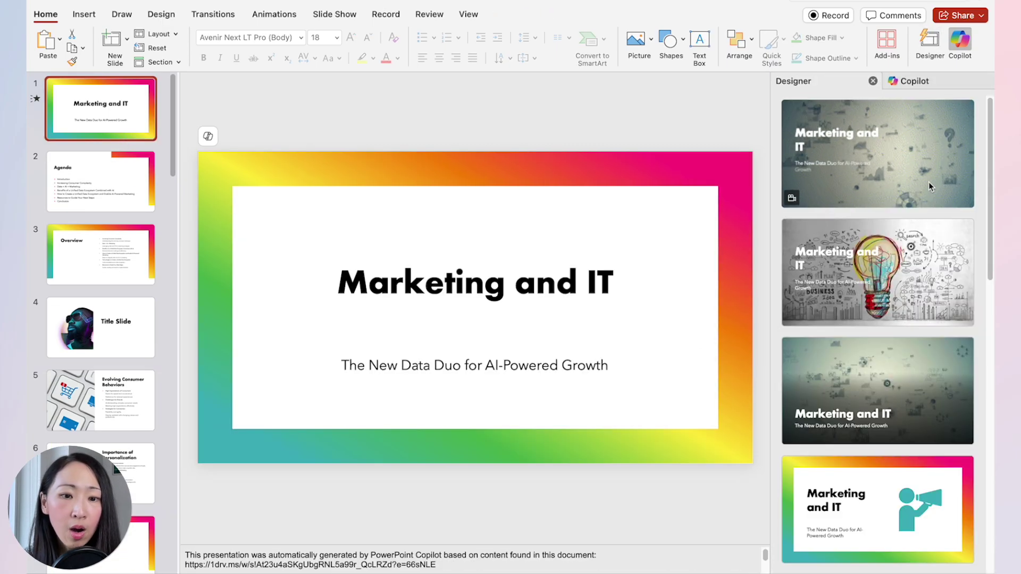
click(878, 154)
scroll(907, 354, down, 10)
scroll(861, 426, down, 5)
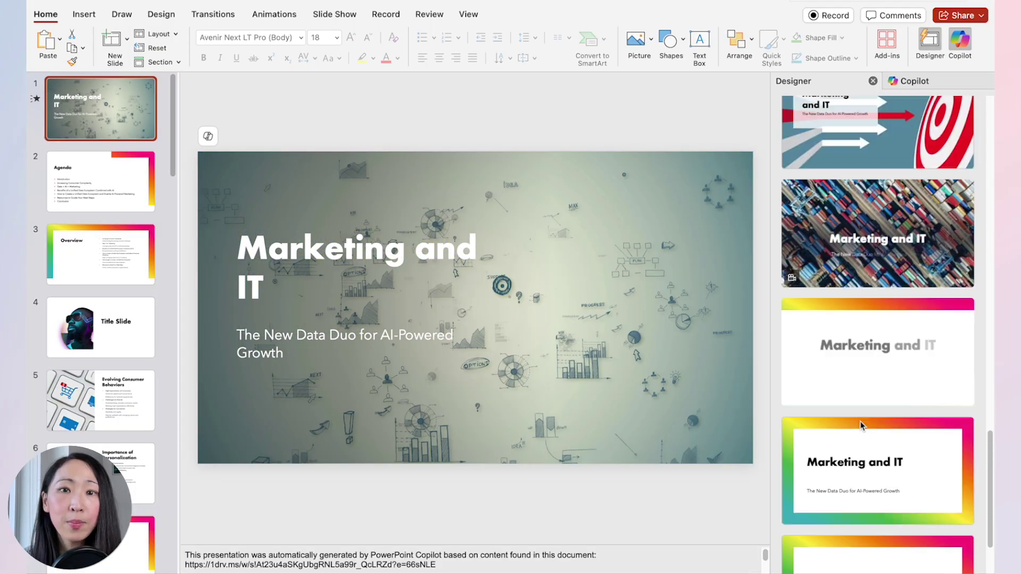
scroll(862, 425, up, 15)
click(878, 274)
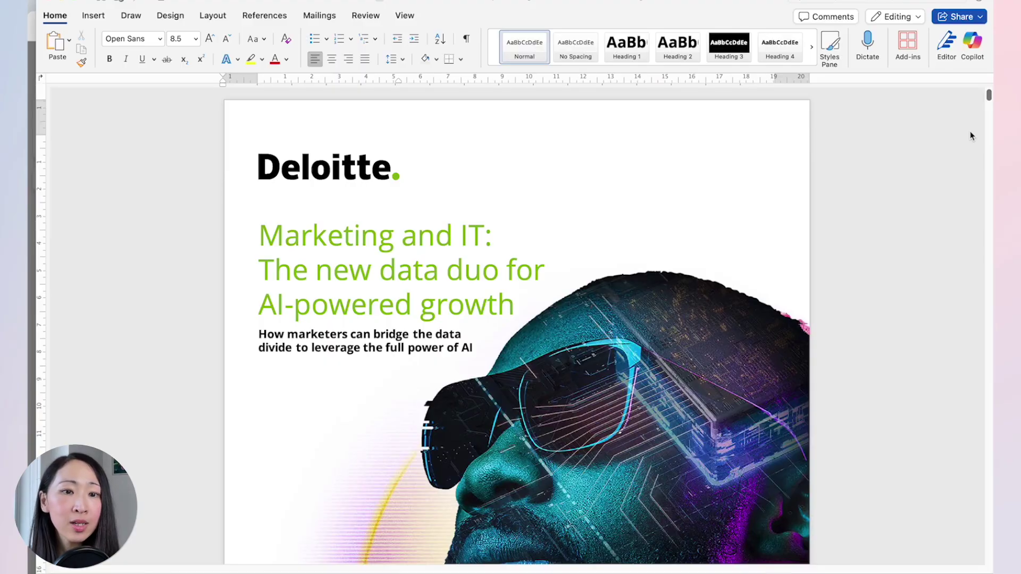
Ask Word's Copilot to 'Summarize this doc into 5 key points' and select the reply to copy.
click(974, 45)
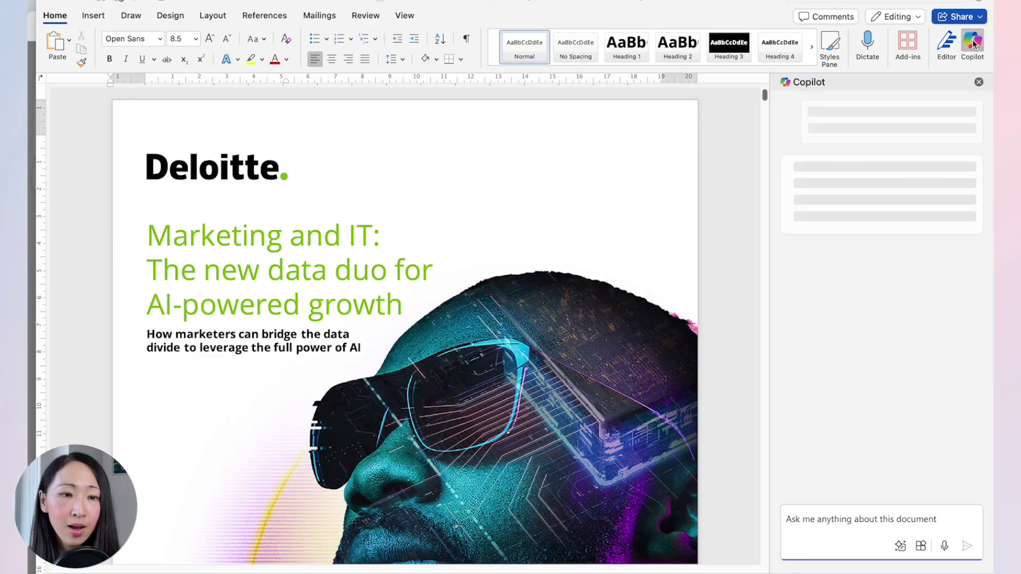
text(Summarize this doc into 5 key points)
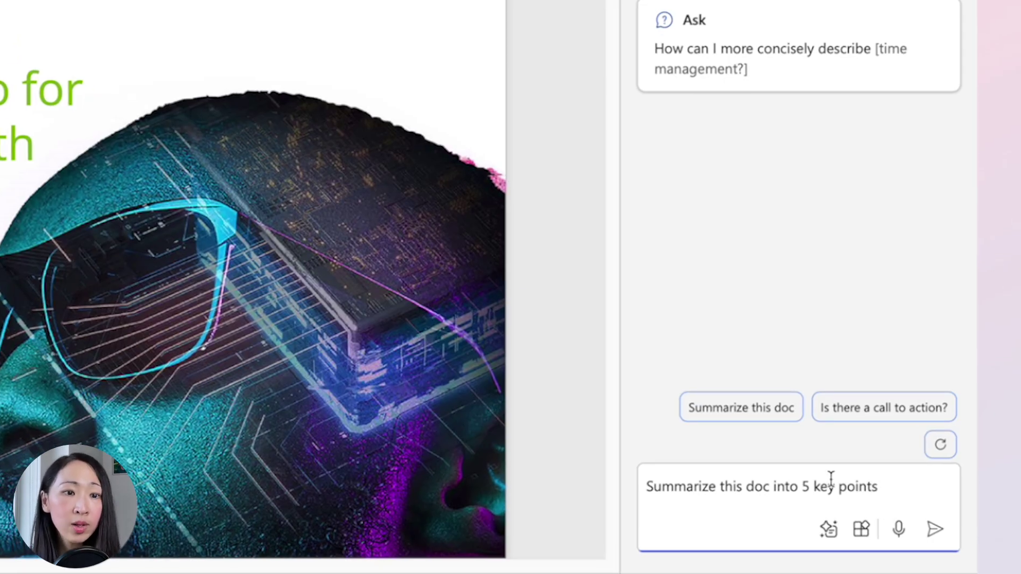
click(934, 529)
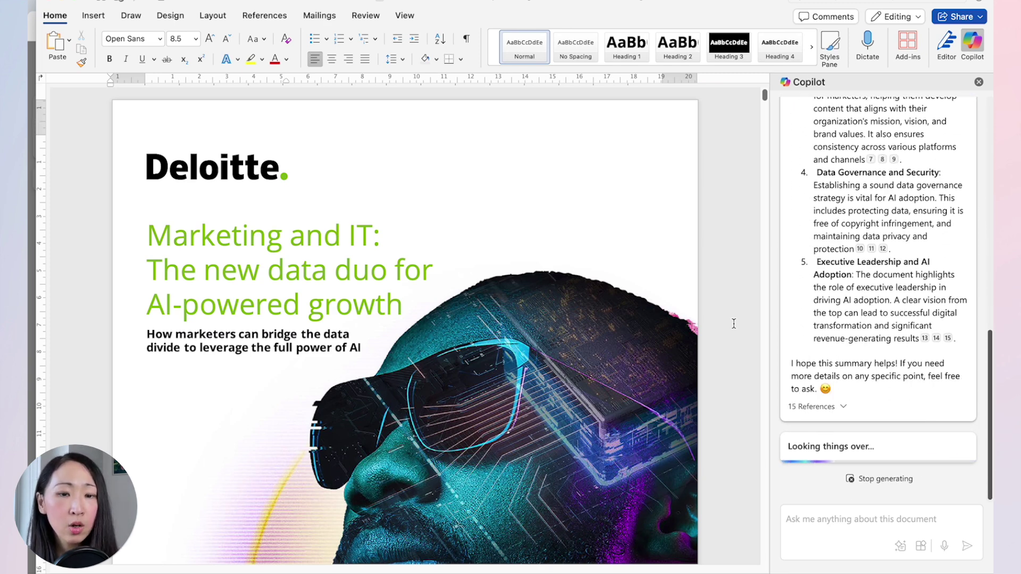
scroll(881, 266, up, 5)
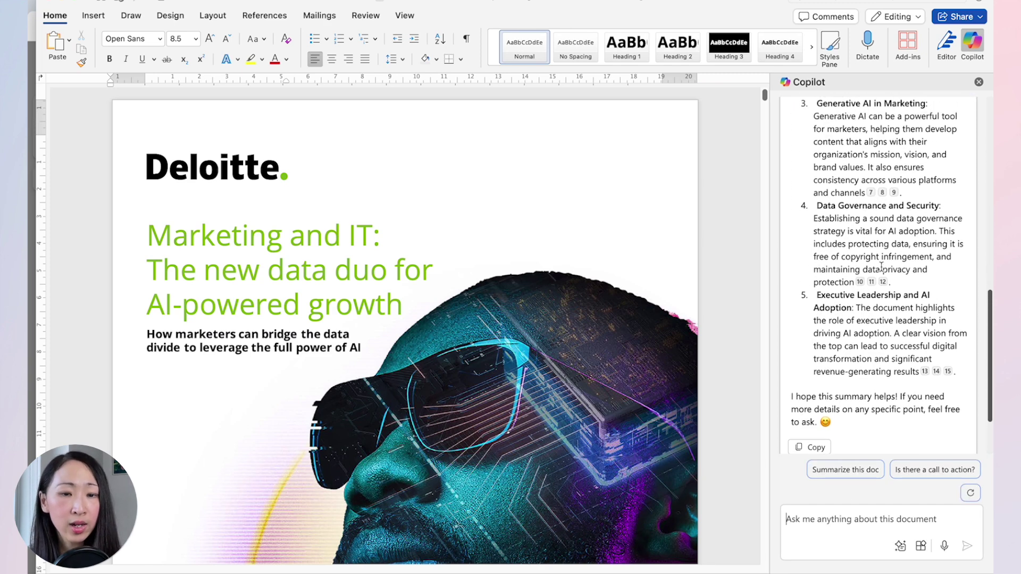
scroll(881, 267, up, 3)
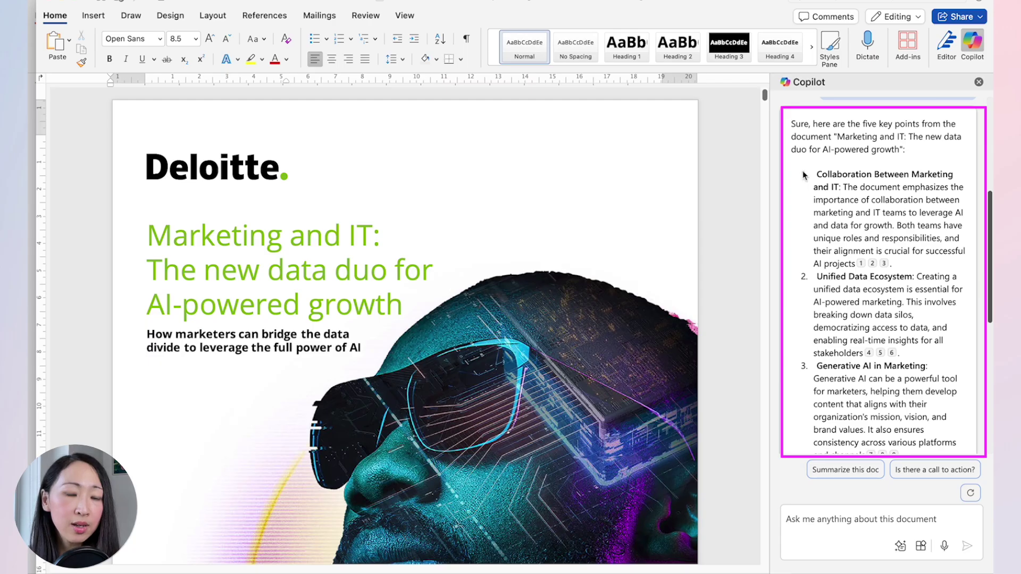
drag(816, 175, 875, 377)
right_click(920, 380)
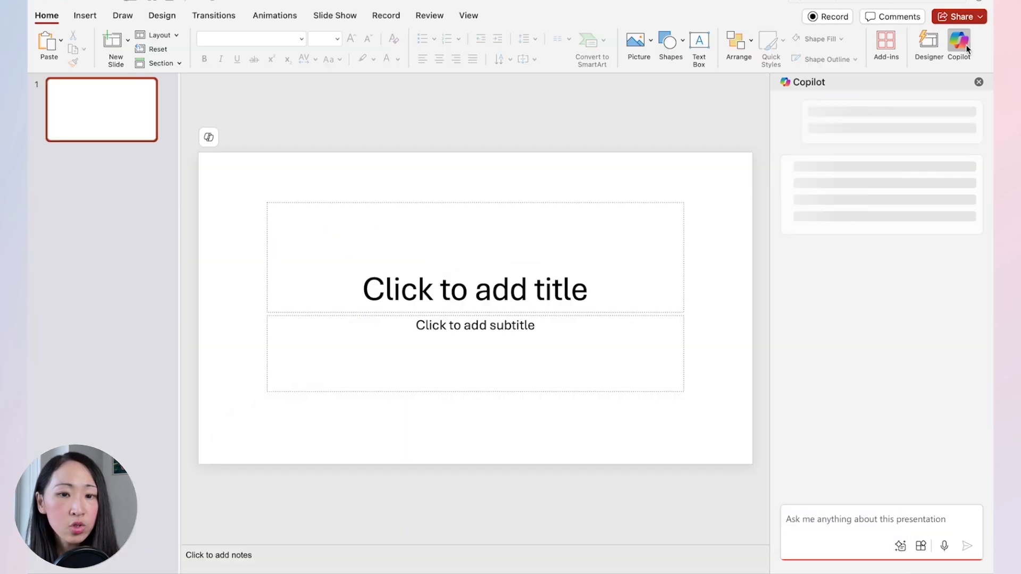
Ask Copilot to create a presentation about the pasted five-point summary.
click(881, 204)
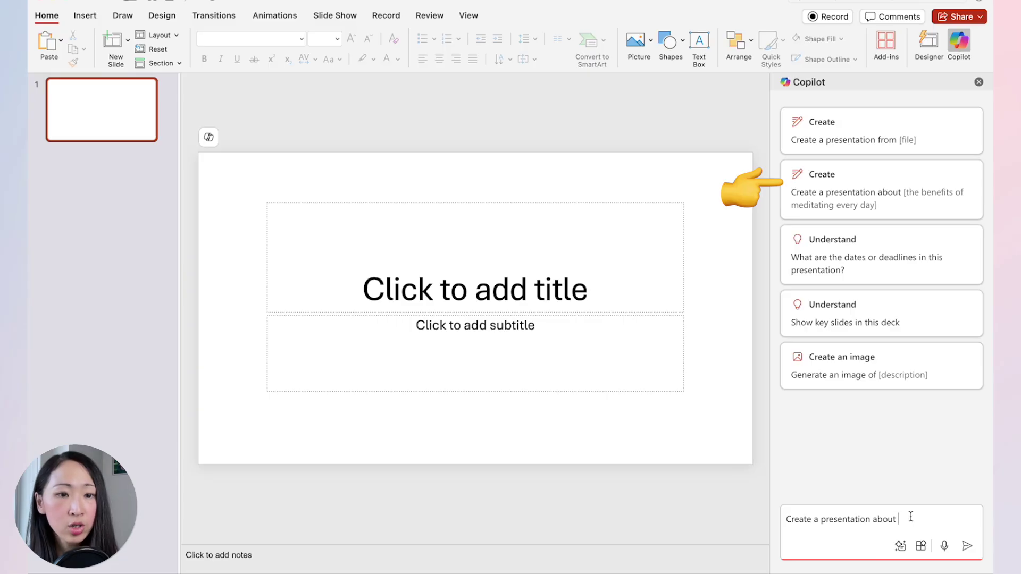
key(super+v)
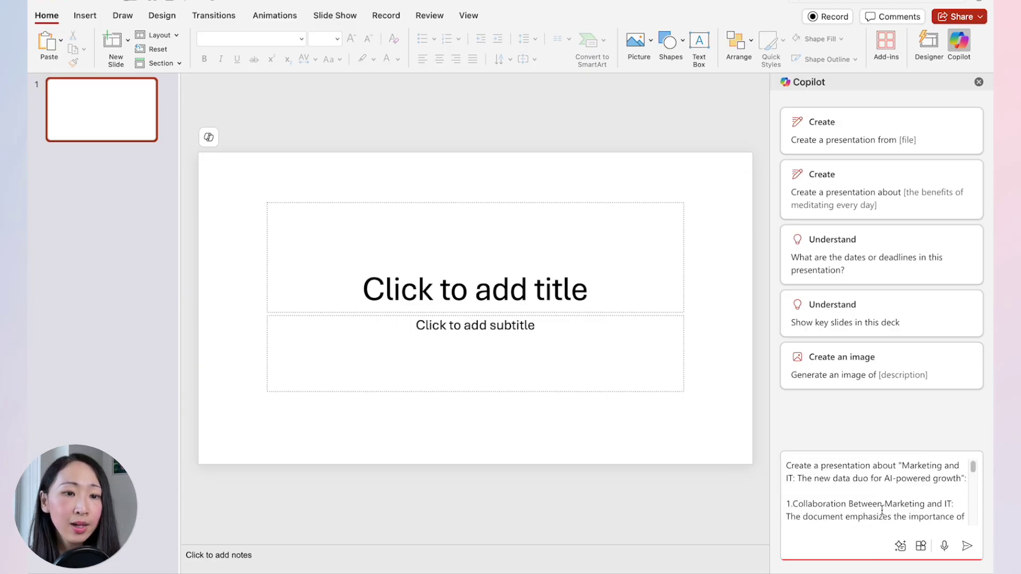
key(Return)
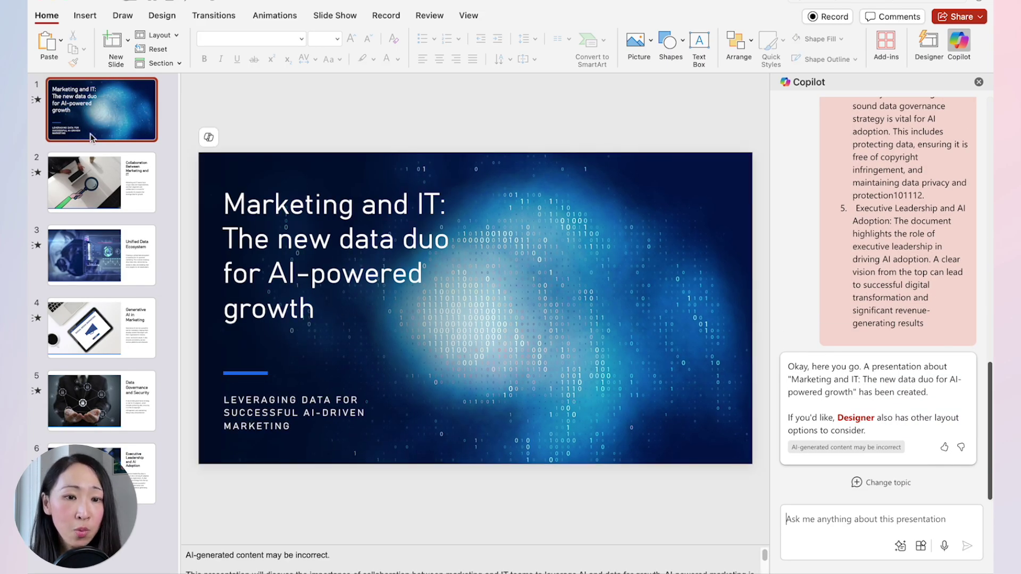
Apply Designer ideas to slide 6, Executive Leadership and AI Adoption, and slide 5, Data Governance and Security.
click(91, 175)
click(88, 263)
click(92, 335)
click(91, 402)
click(90, 474)
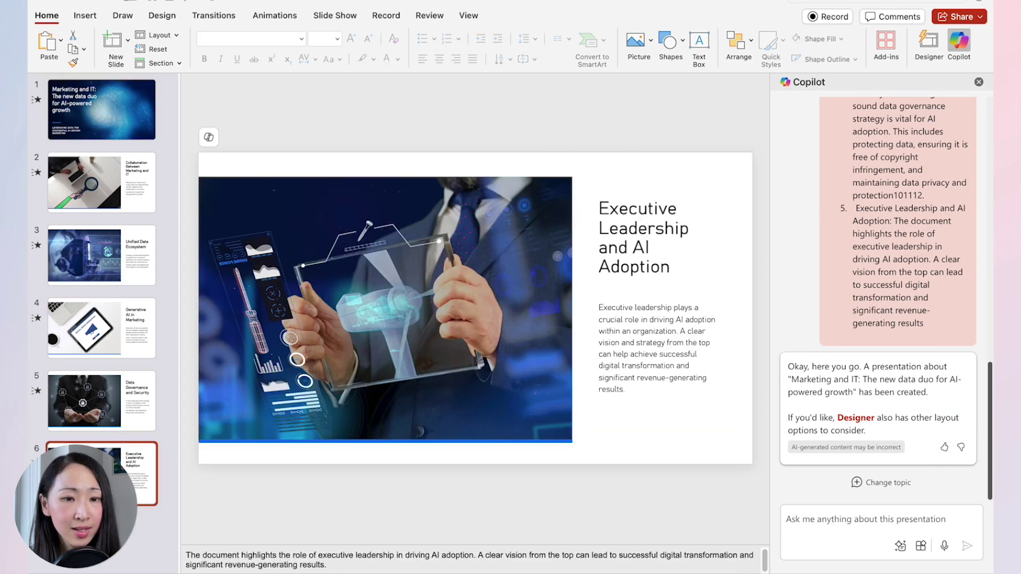
click(928, 52)
click(876, 154)
key(Up)
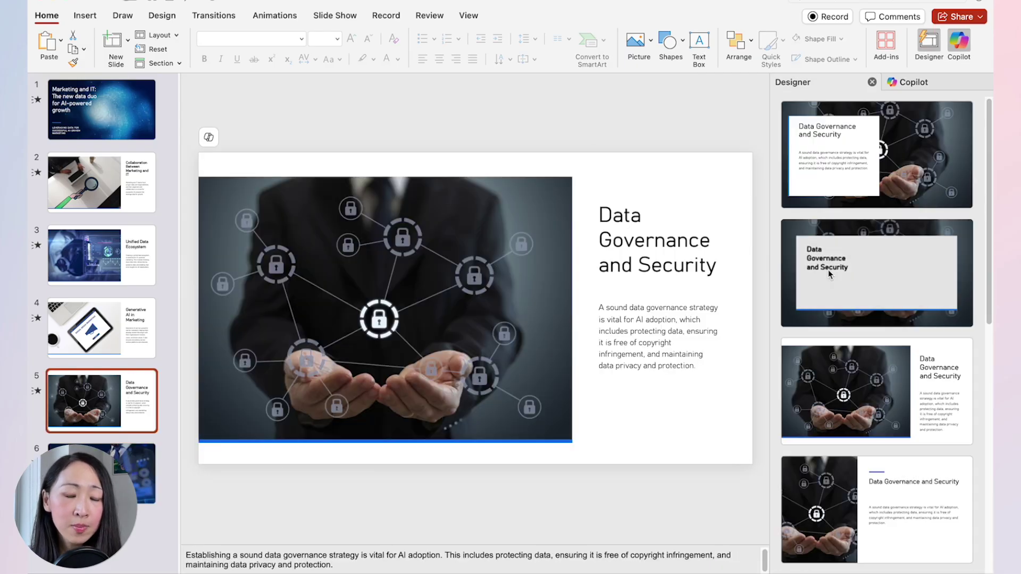
click(838, 445)
click(137, 351)
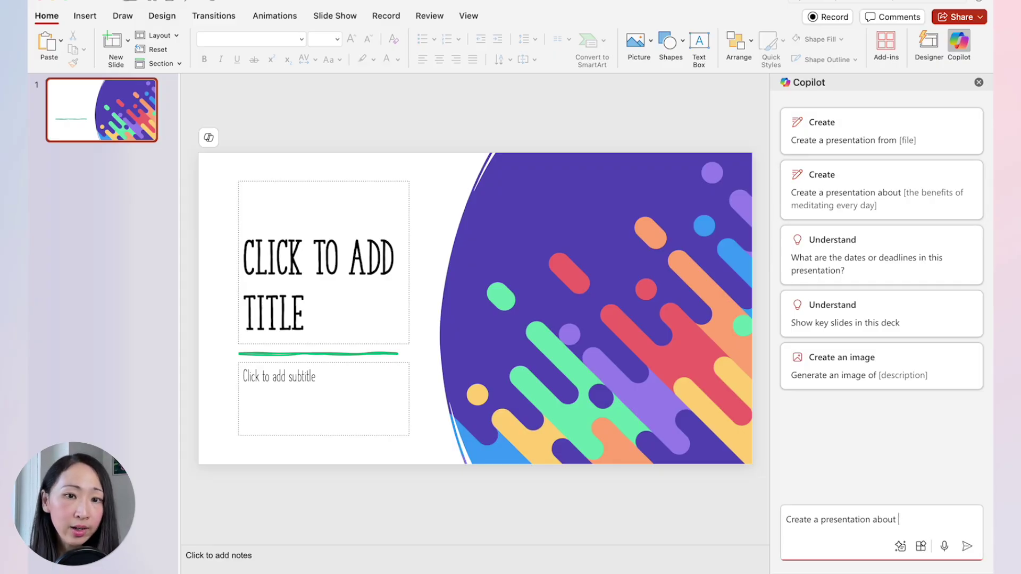
Request a German-language deck on using AI in marketing and review it through Fazit.
text(ng AI in d)
text(arketi)
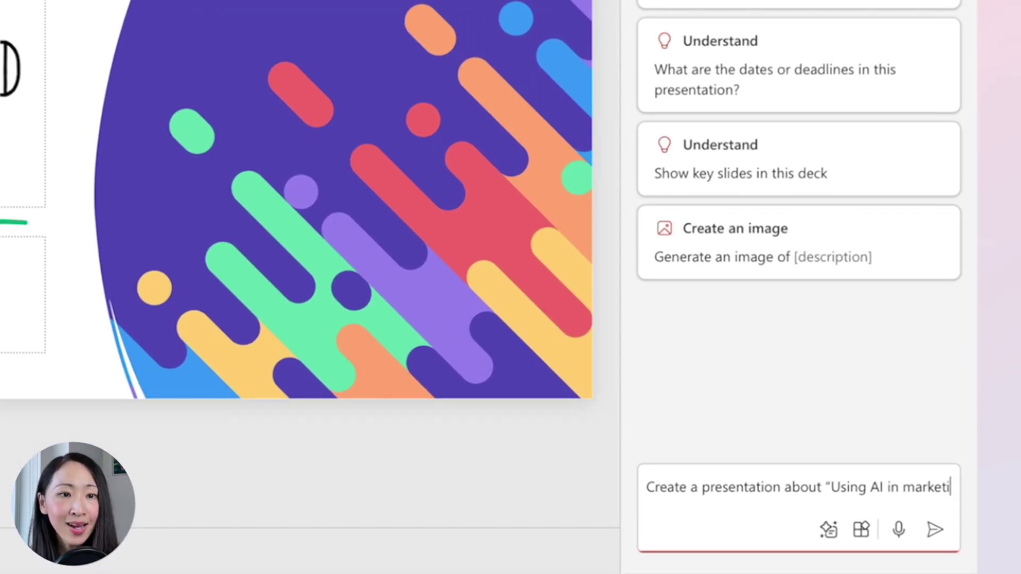
text(ng” in German language.)
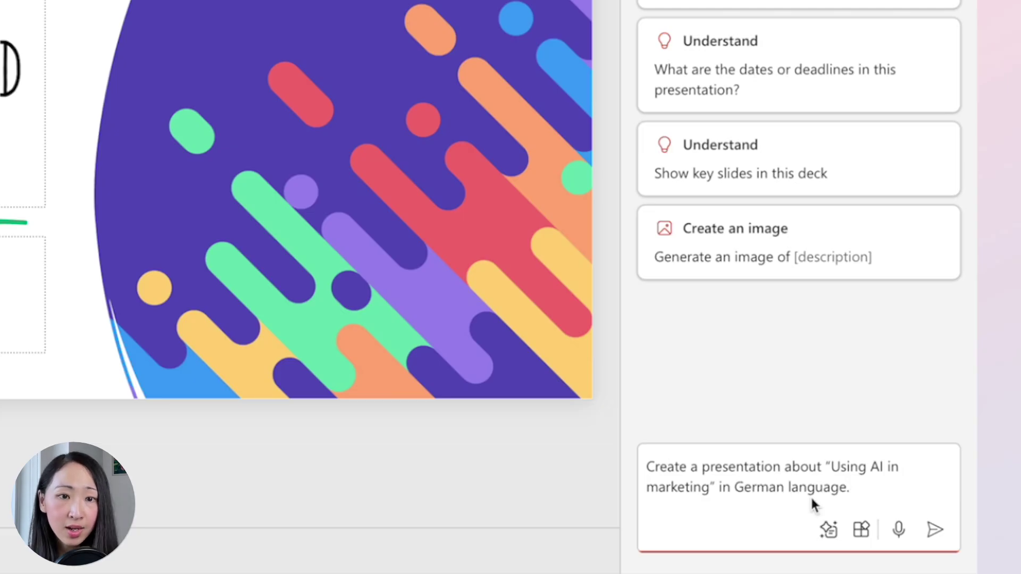
click(934, 530)
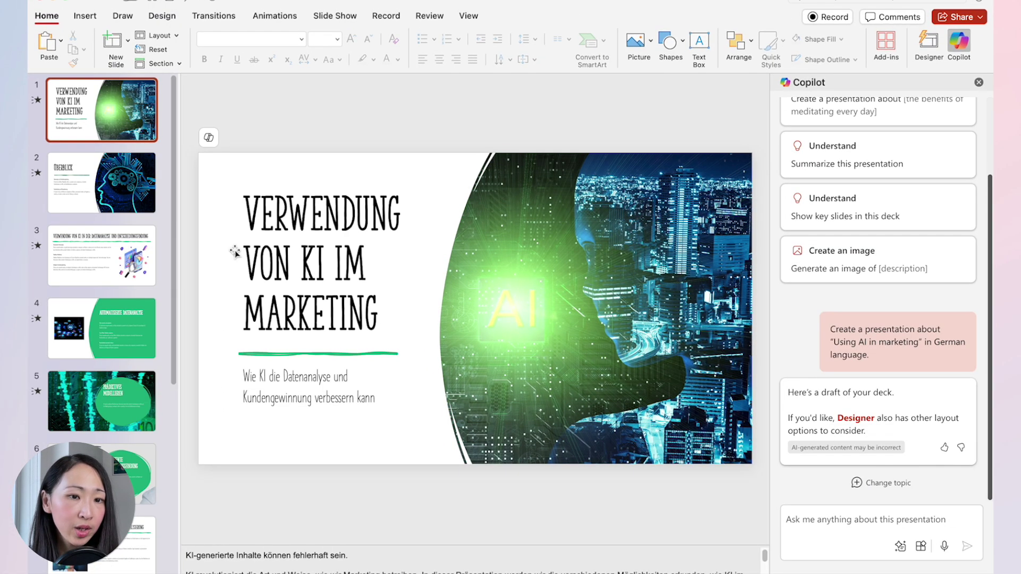
click(118, 188)
key(Down)
key(Down)
key(Down)
key(Down)
key(Down)
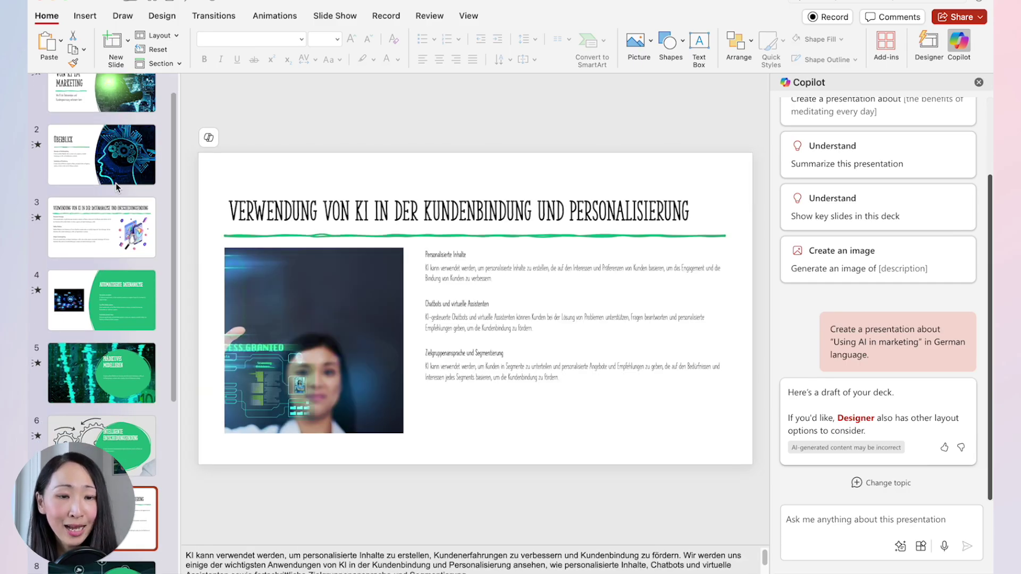
key(Down)
key(Down)
key(Down)
key(Down)
Show the title slide Verwendung von KI im Marketing with a taller notes area.
scroll(116, 183, up, 10)
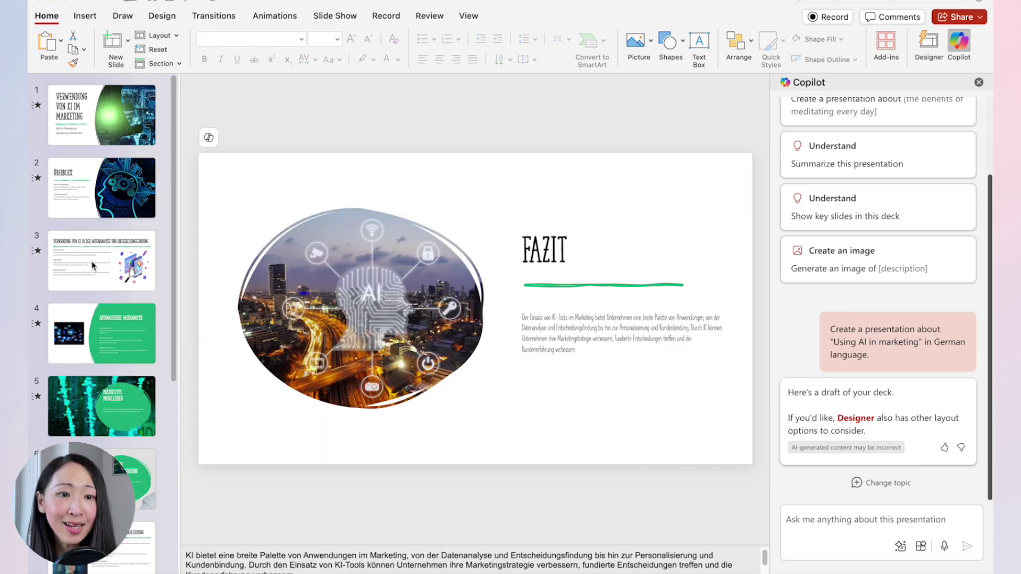
click(118, 117)
drag(262, 545, 261, 485)
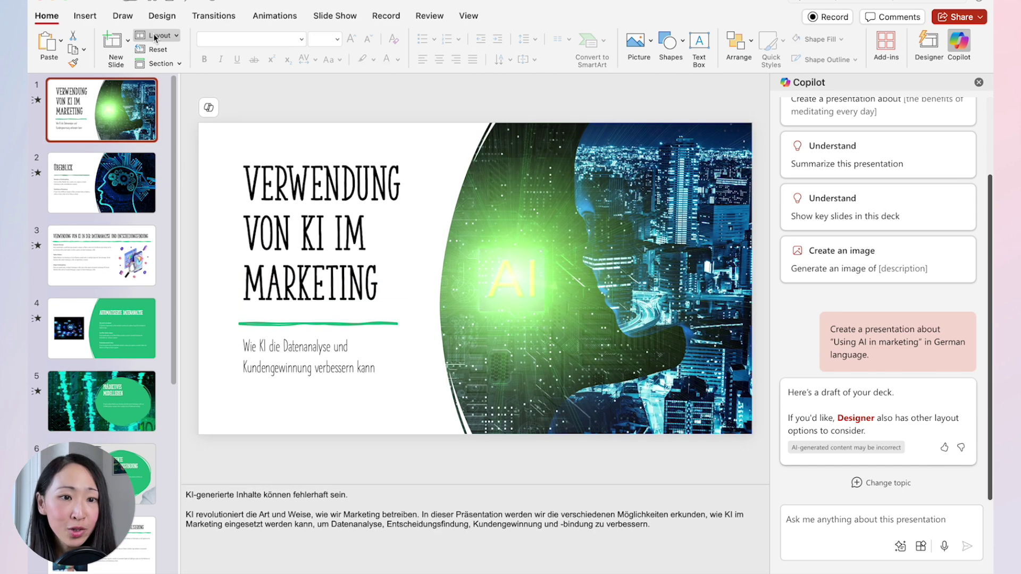
Present the German deck from the start through slide 6, then begin a 'Create a presentation about' draft.
click(334, 16)
click(51, 46)
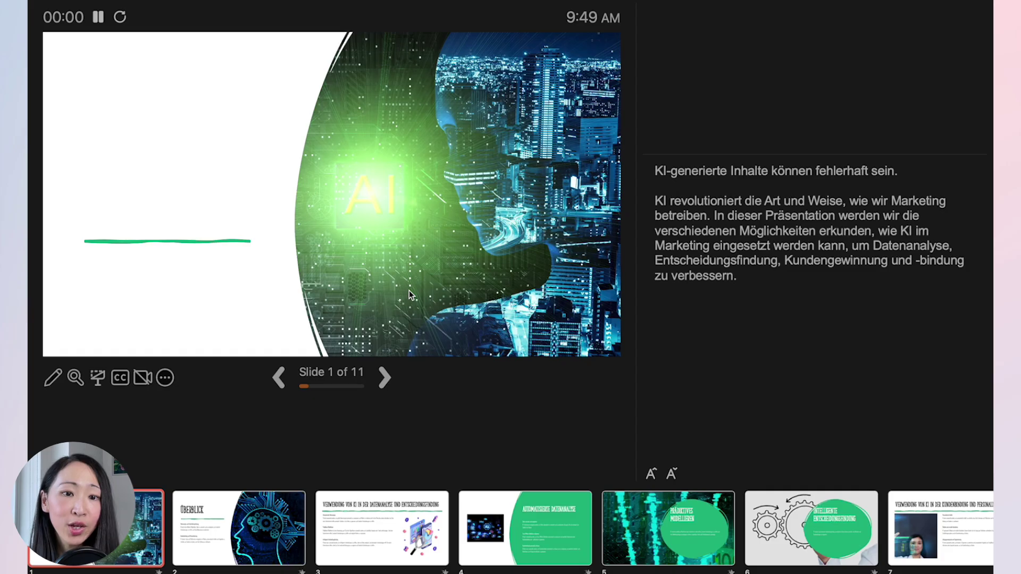
click(384, 379)
click(385, 382)
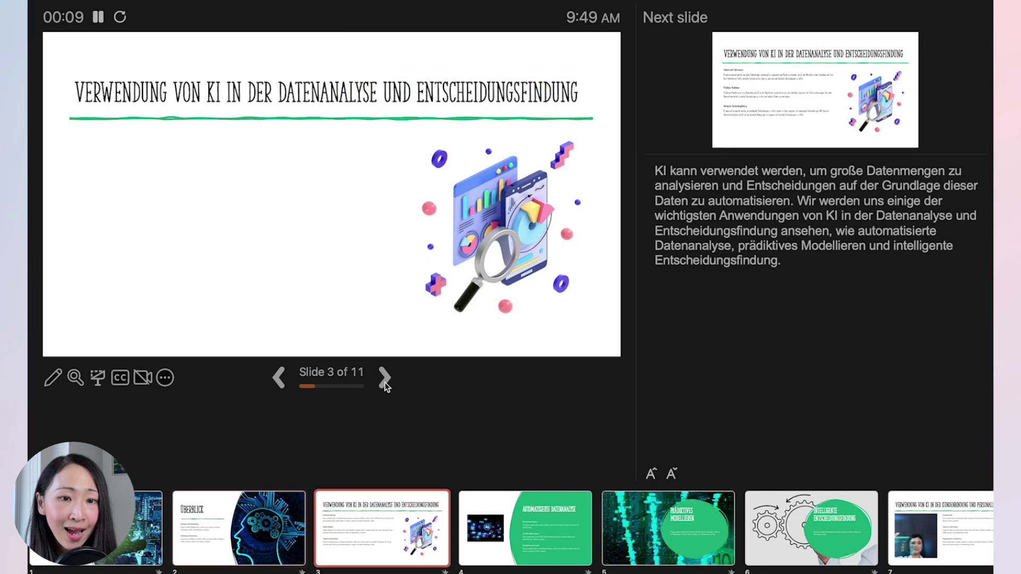
click(384, 382)
click(385, 382)
click(384, 381)
click(385, 382)
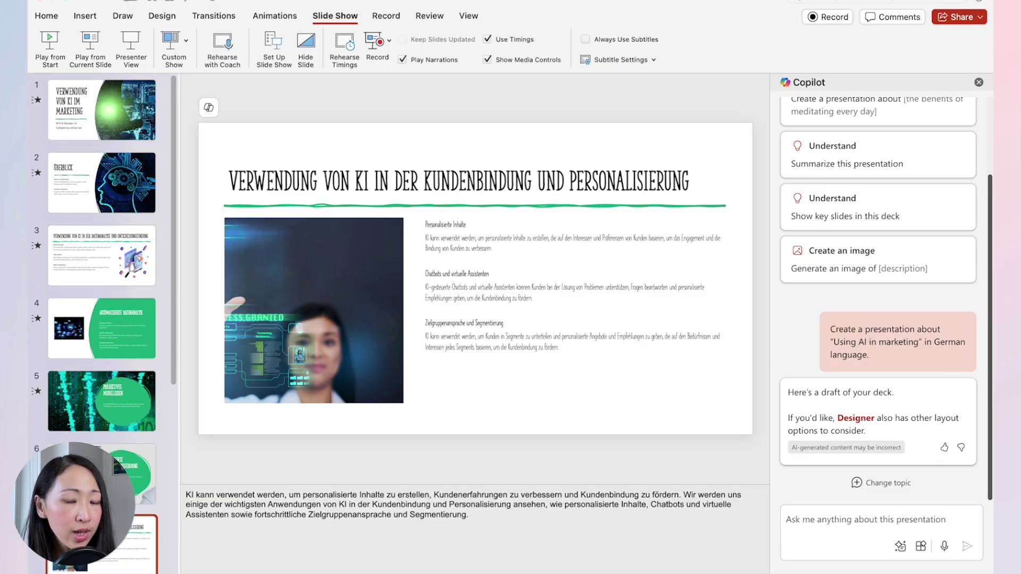
click(208, 109)
click(228, 127)
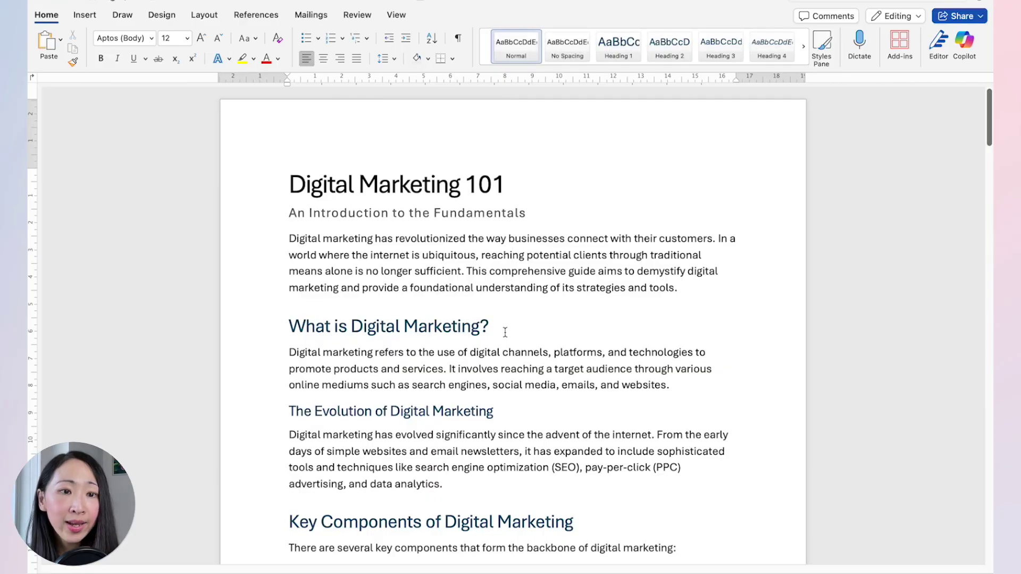
Select the entire Digital Marketing 101 document.
mouse_move(991, 102)
mouse_down()
mouse_move(991, 309)
mouse_move(990, 101)
mouse_up()
key(super+a)
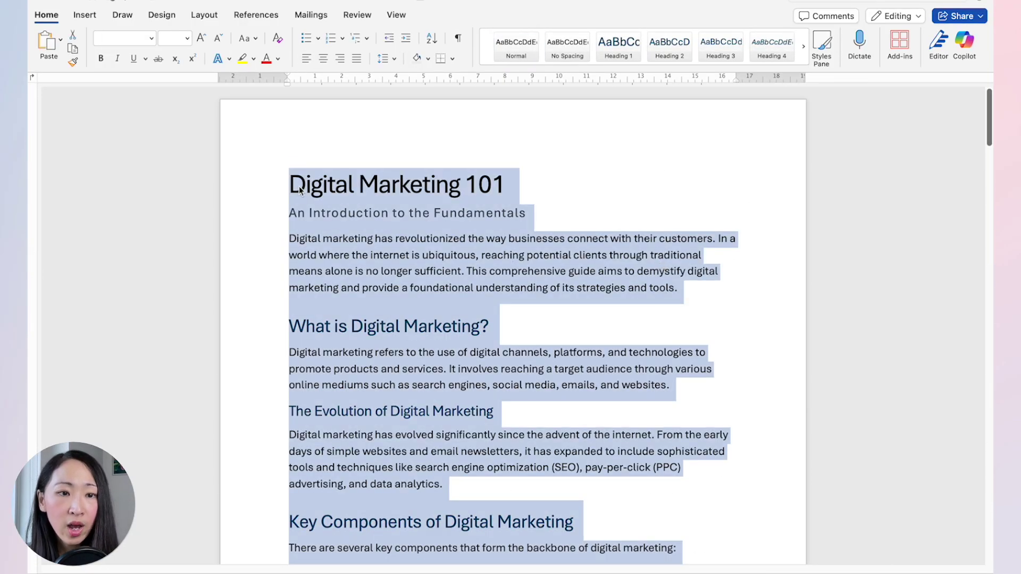
key(Left)
drag(272, 181, 272, 173)
key(super+a)
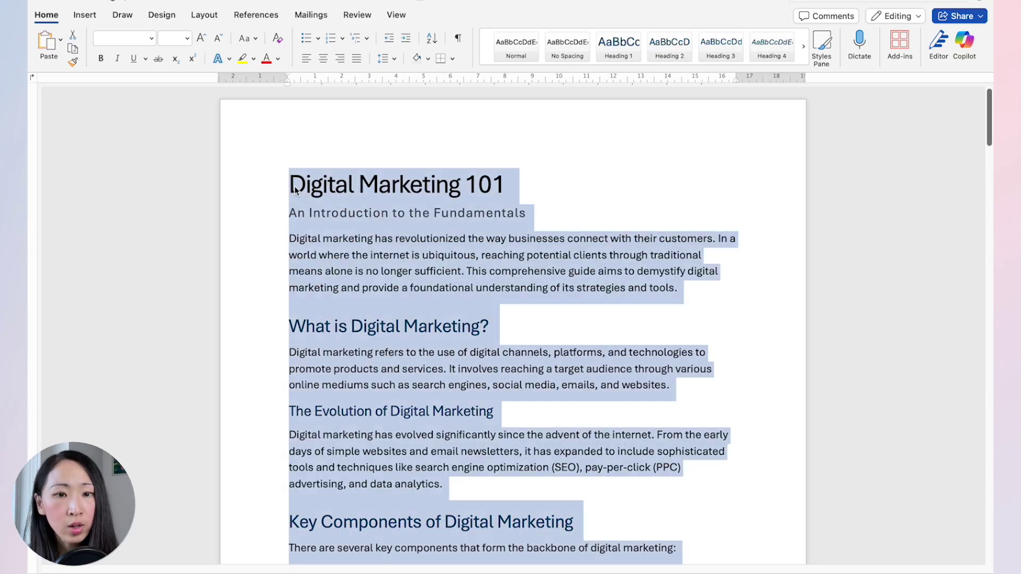
key(Left)
key(super+a)
scroll(343, 210, down, 15)
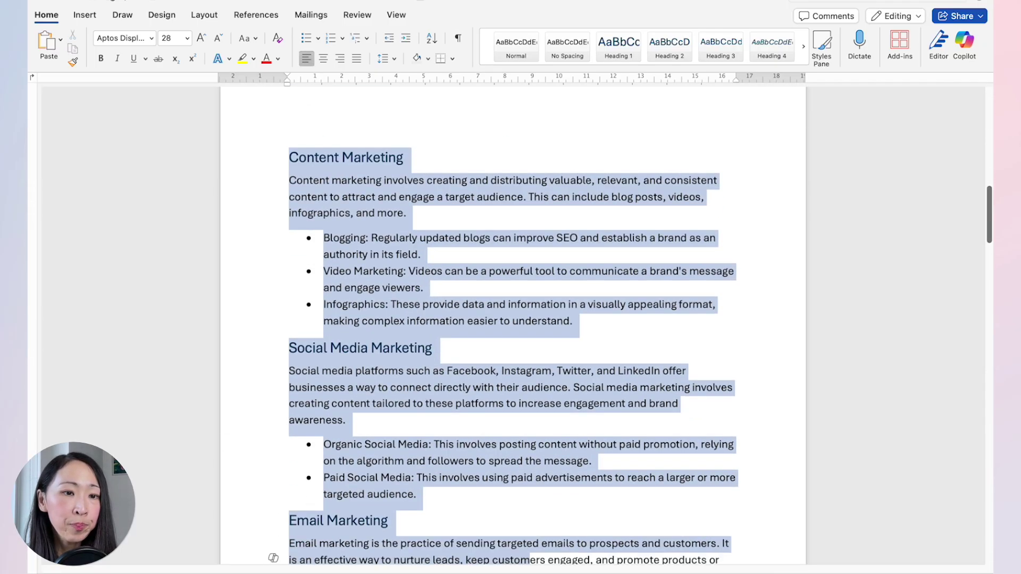
scroll(513, 324, down, 20)
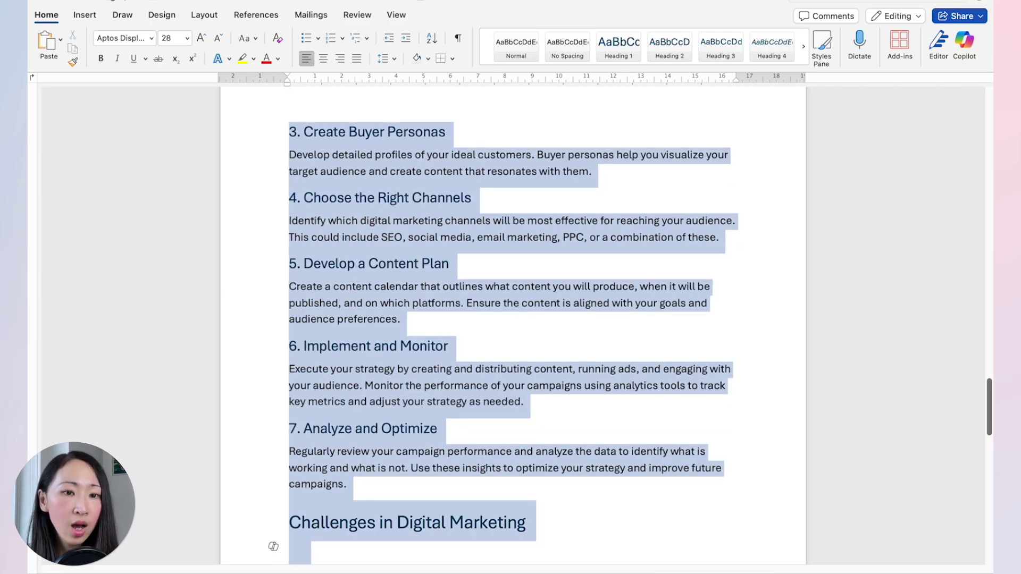
scroll(513, 324, down, 15)
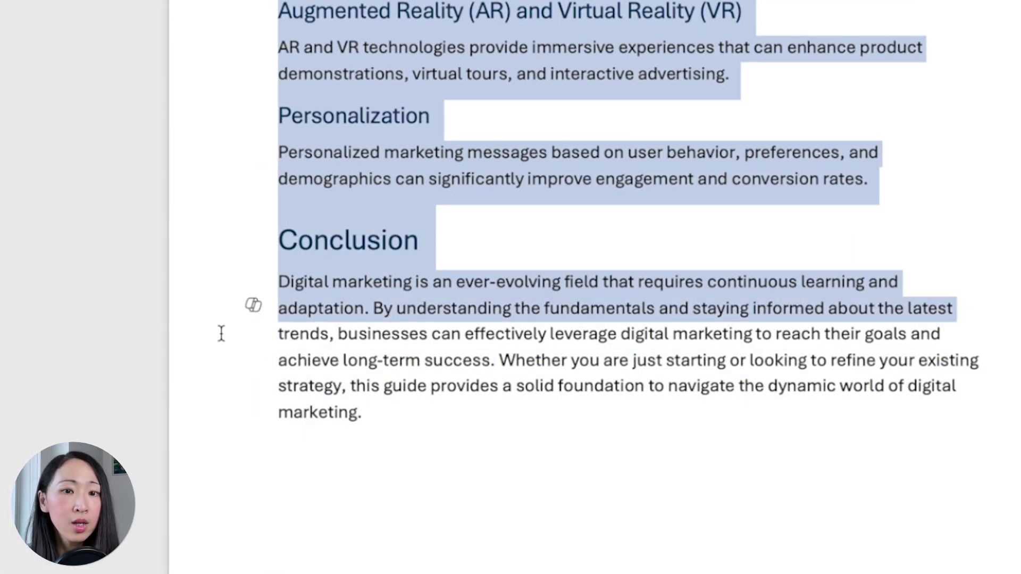
Have Copilot translate the content into French and keep the translation.
click(252, 410)
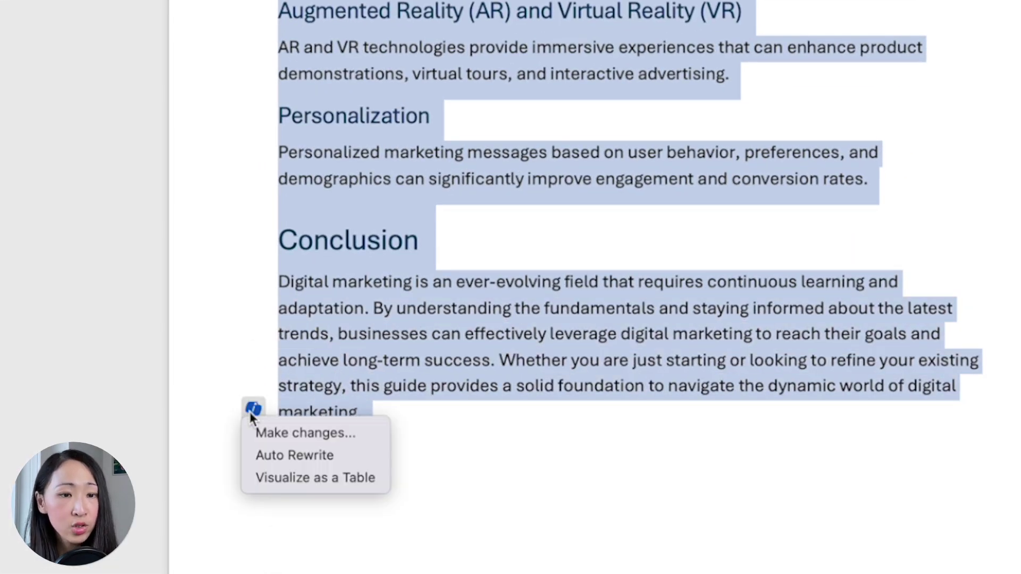
click(290, 433)
text(Translate the content into French)
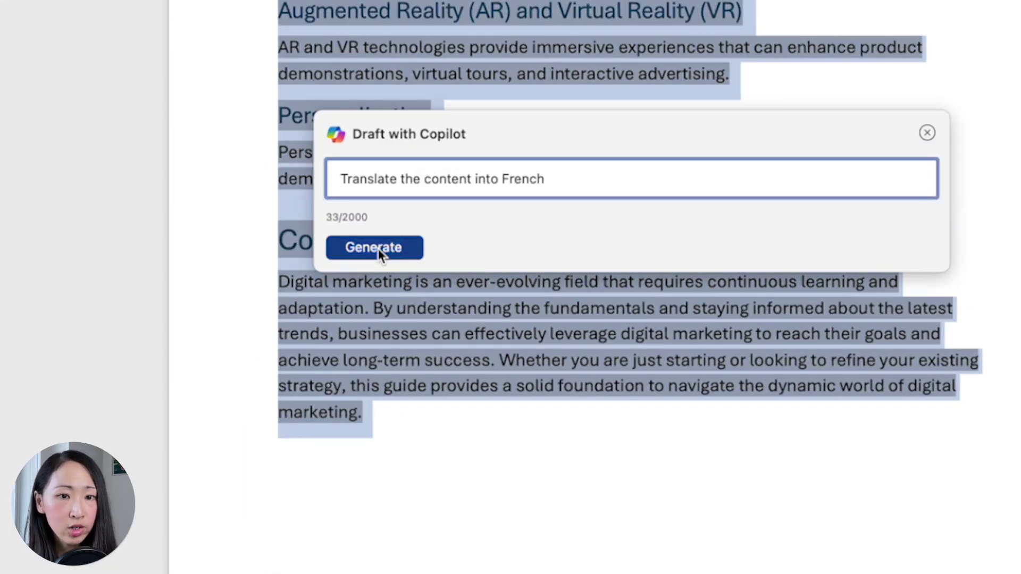
click(375, 248)
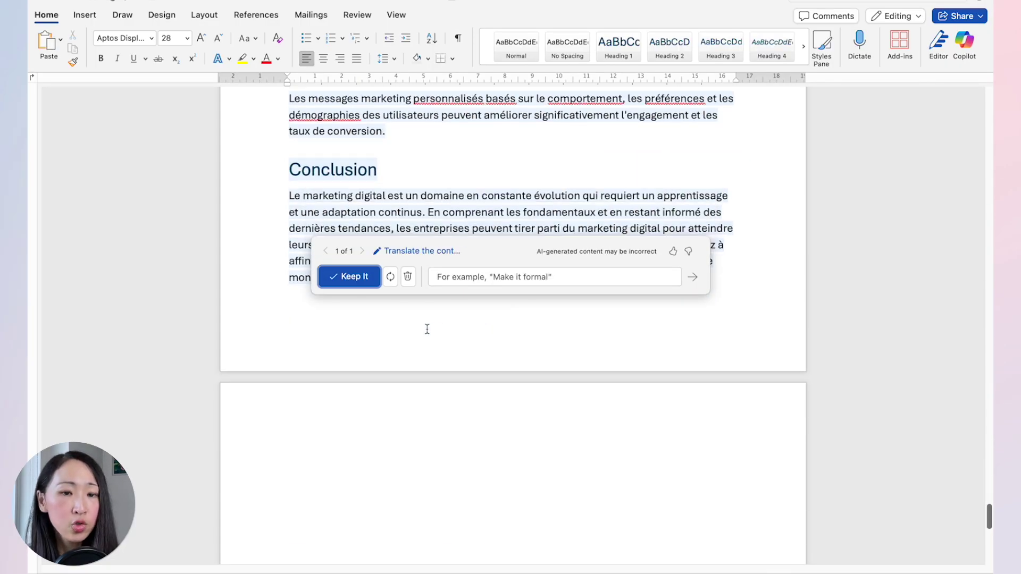
scroll(406, 409, up, 10)
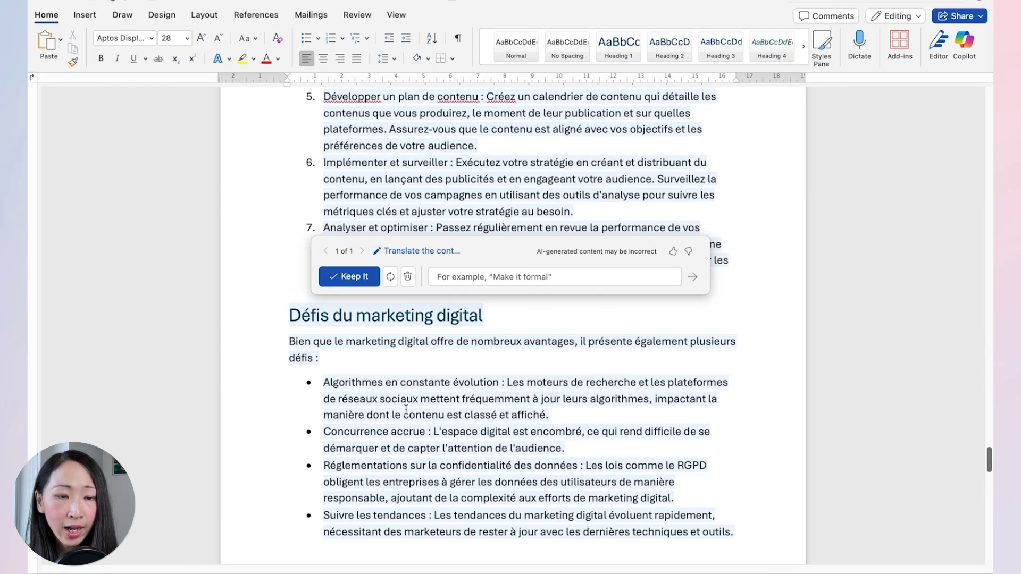
click(359, 306)
Insert a page break so the French title Marketing Digital 101 starts a new page.
scroll(411, 280, up, 20)
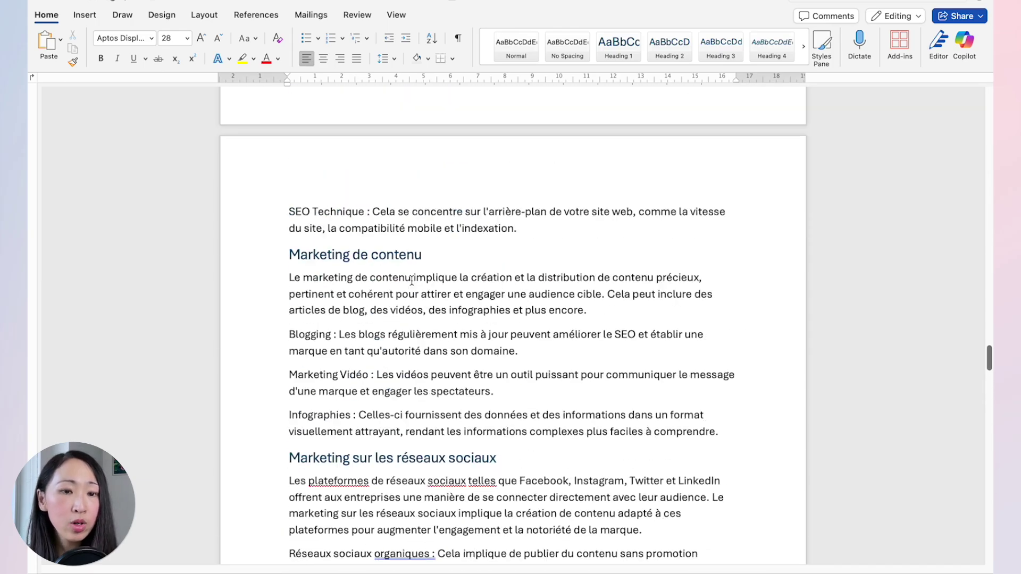
scroll(411, 281, up, 15)
scroll(412, 280, down, 8)
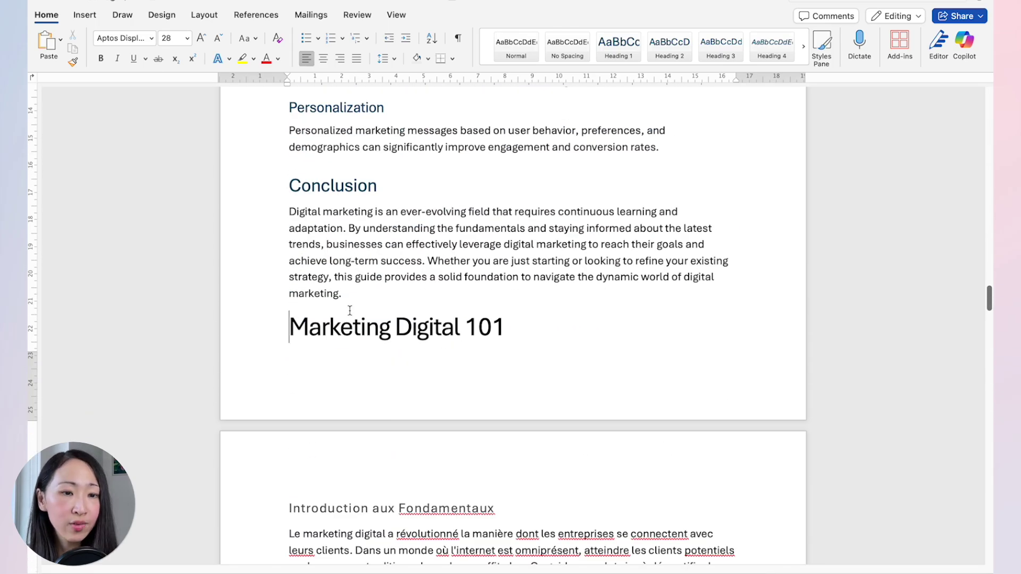
key(super+Return)
scroll(350, 310, down, 5)
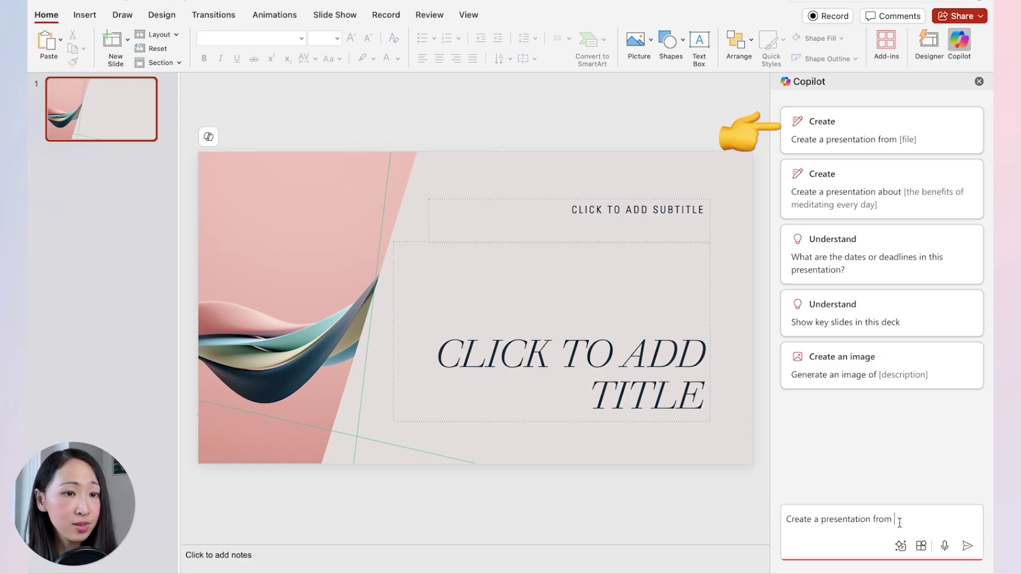
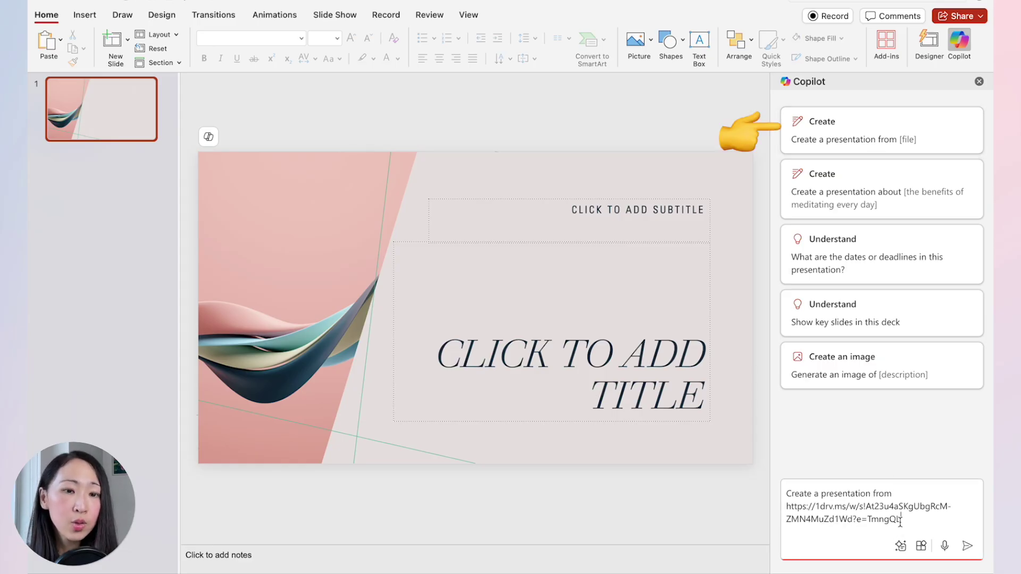
Create a presentation from the French document's link and review slides through 15, Blogging.
click(967, 547)
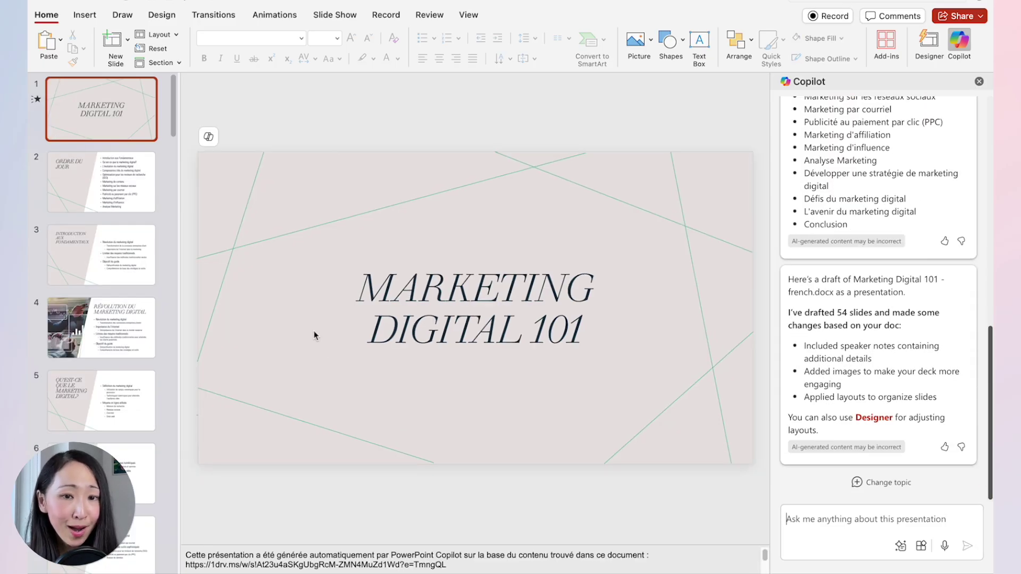
click(128, 196)
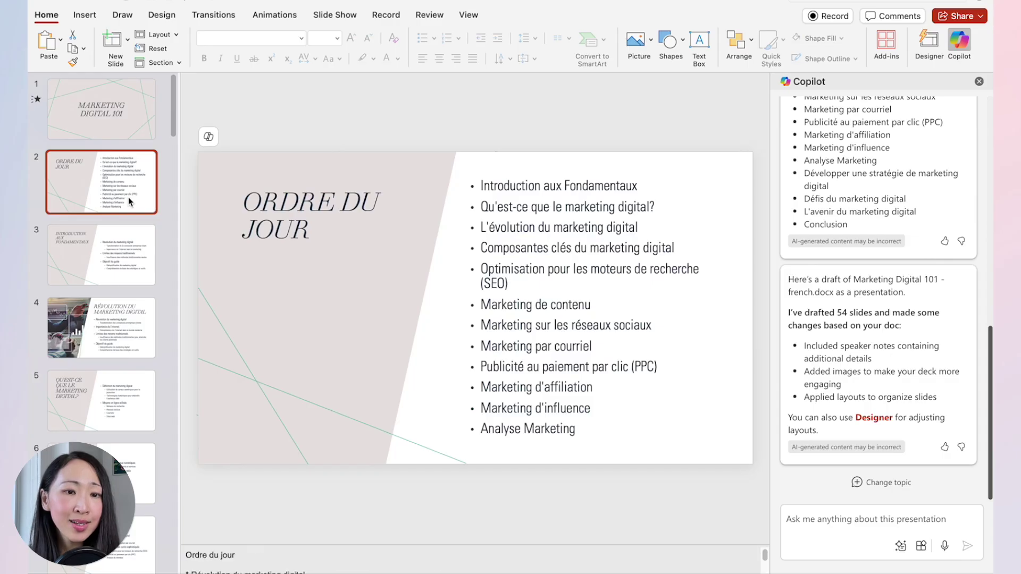
key(Down)
key(Down)
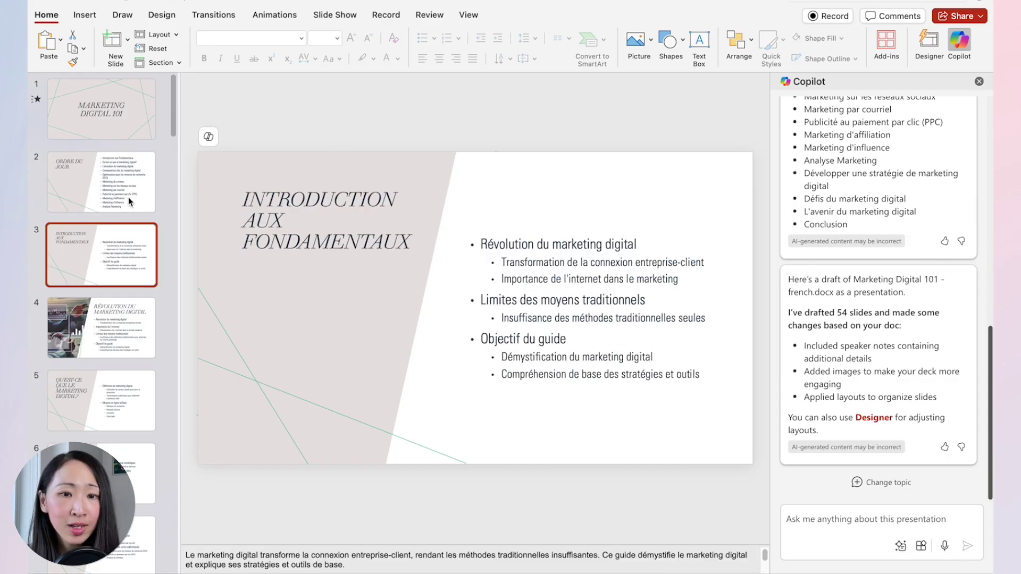
key(Down)
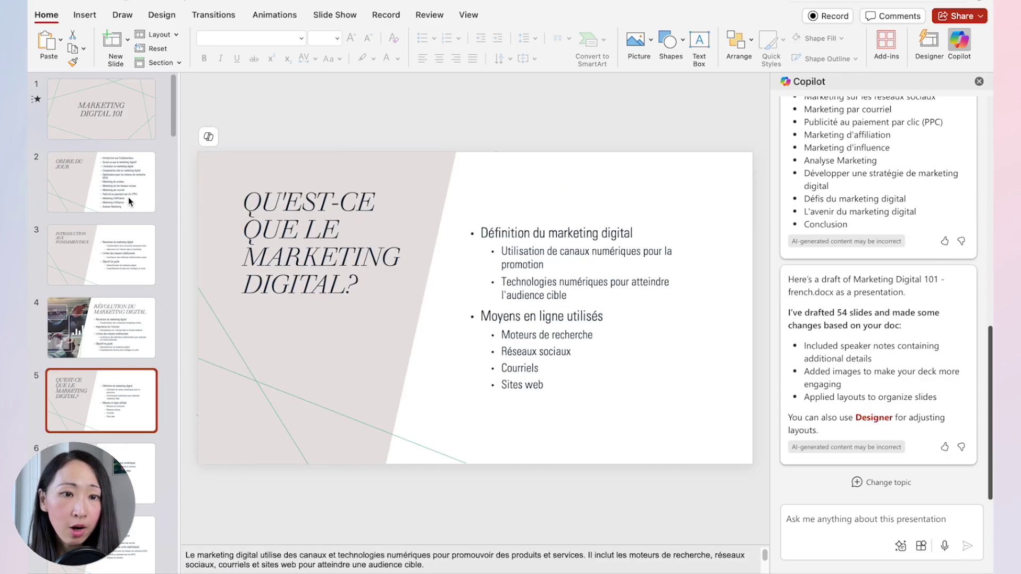
key(Down)
key(Down)
key(Down)
key(Down)
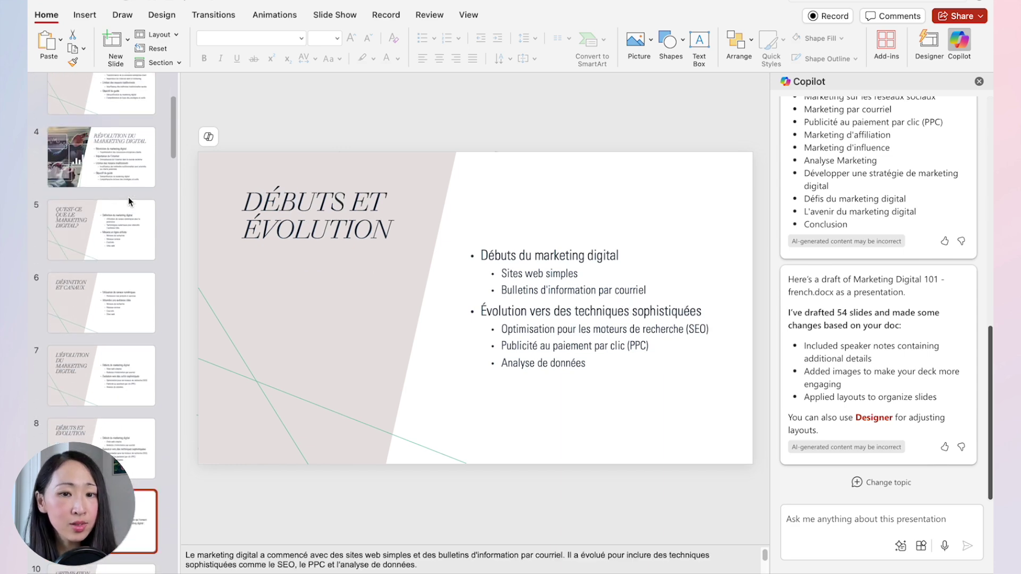
key(Down)
key(Down)
key(Down)
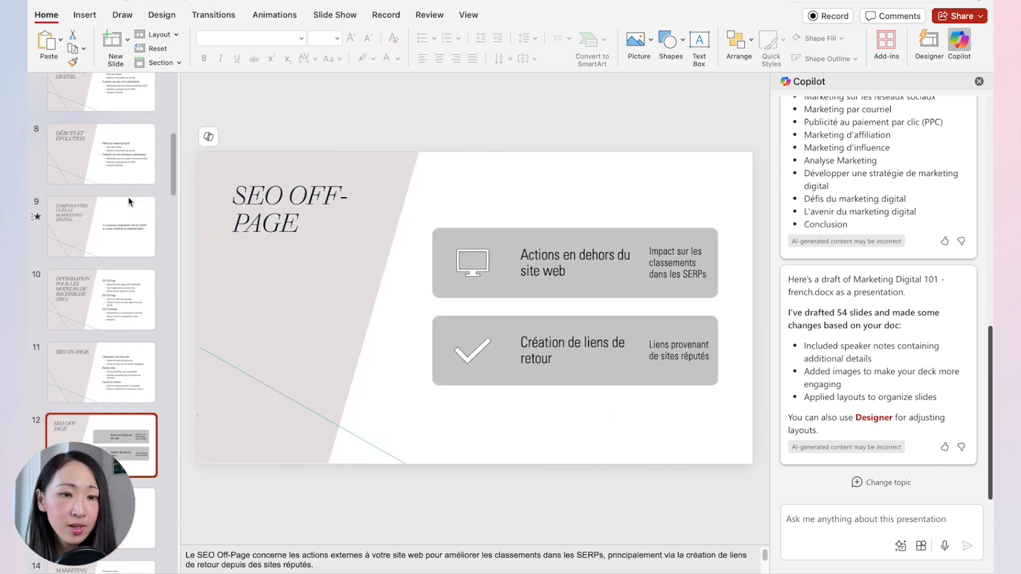
key(Down)
key(Down)
key(Down)
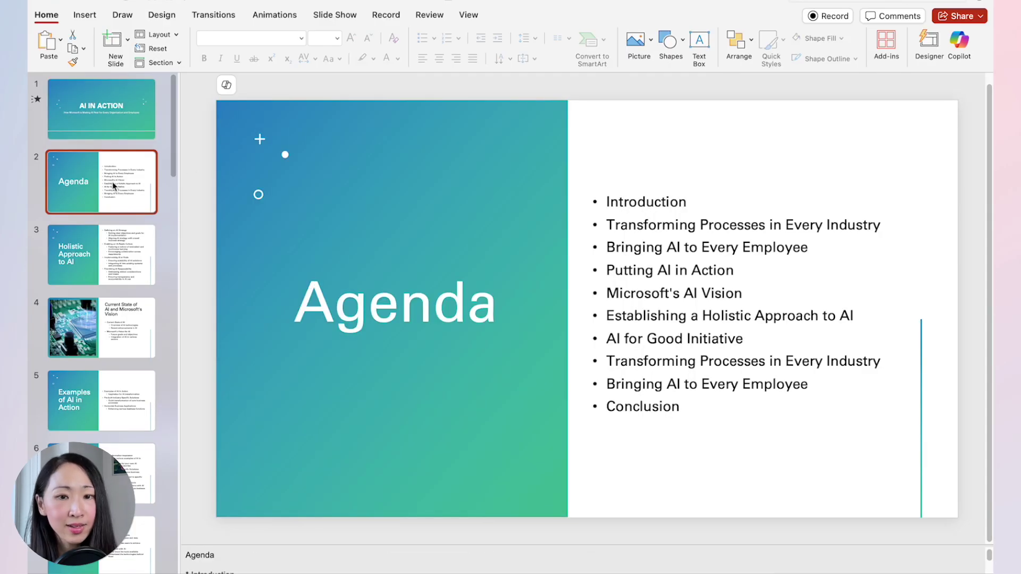
Browse the AI in Action deck and select slide 4, Current State of AI and Microsoft's Vision.
key(Down)
key(Down)
key(Down)
key(Down)
key(Down)
key(Down)
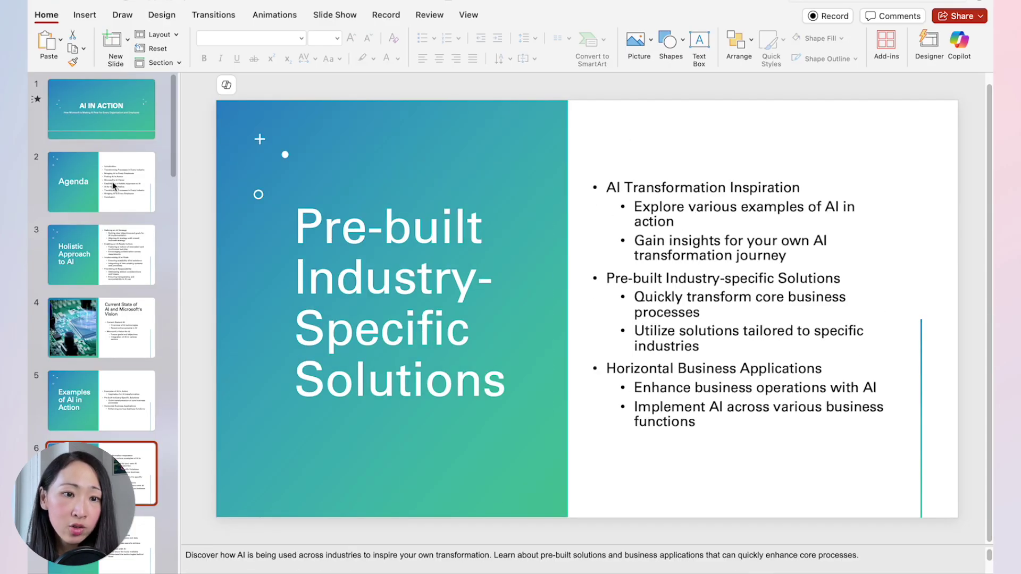
key(Down)
key(Down)
key(Down)
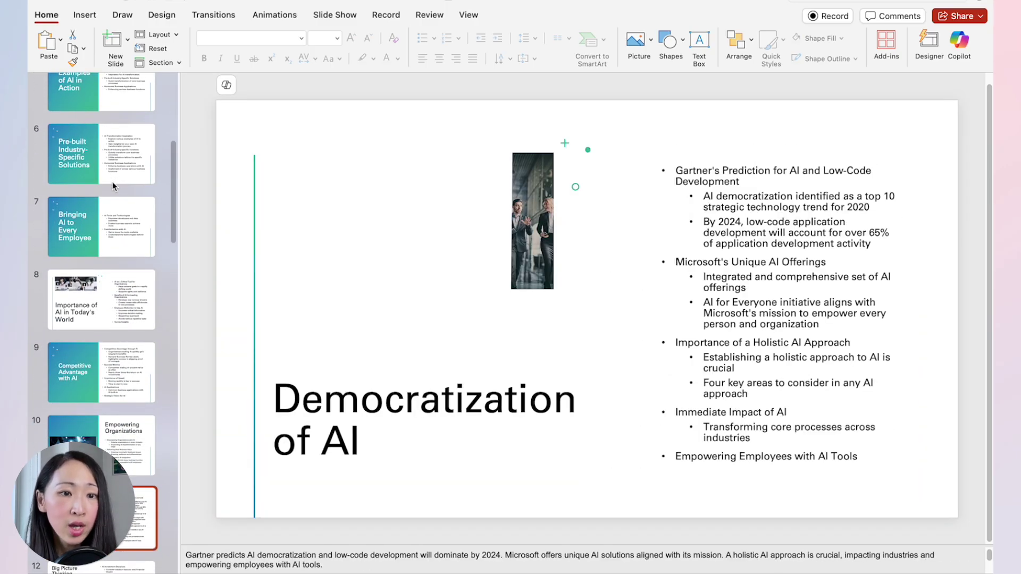
scroll(112, 186, up, 5)
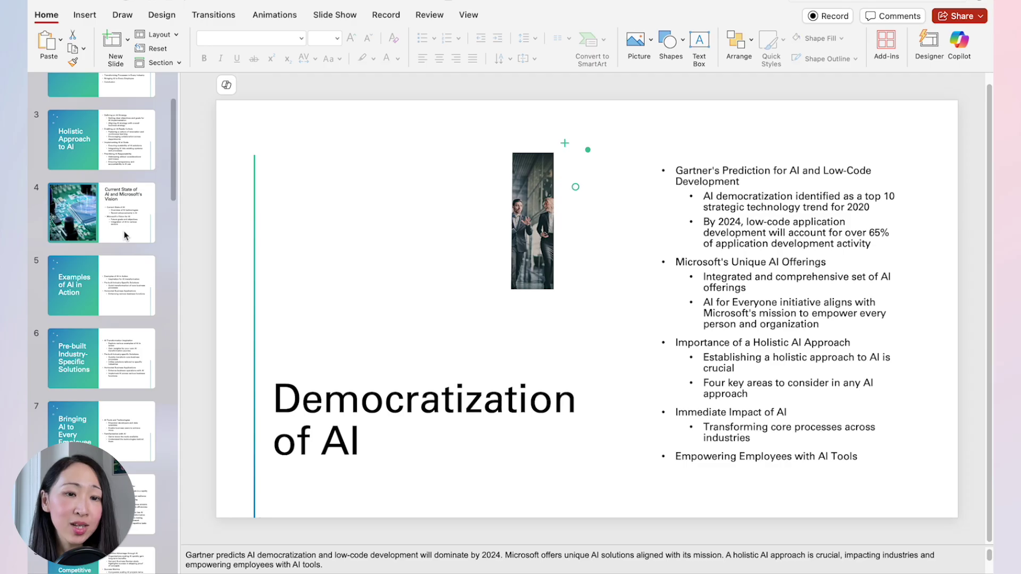
scroll(125, 236, up, 2)
click(127, 289)
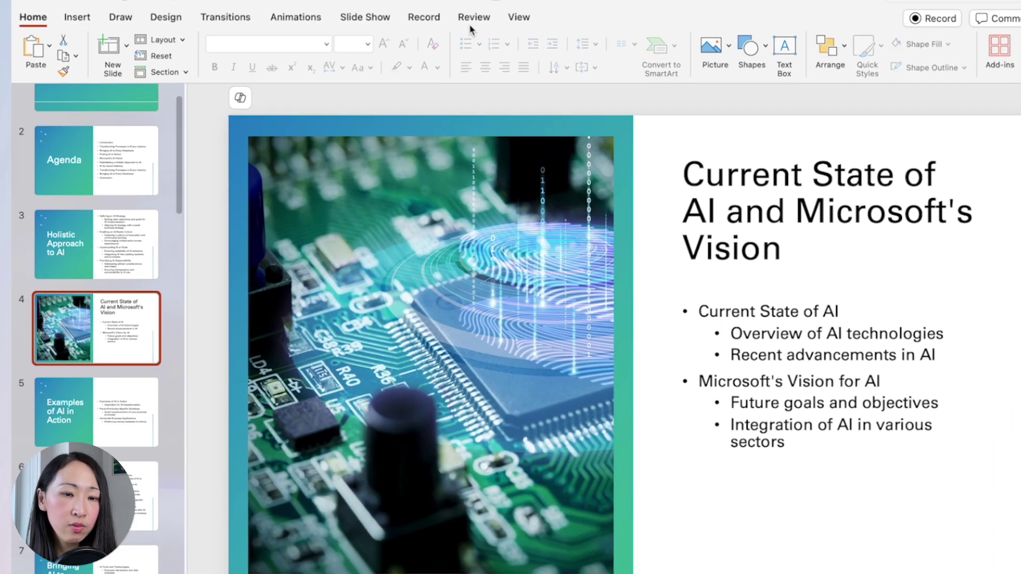
Translate slide 4's title and bullets into French with the Translator.
click(429, 15)
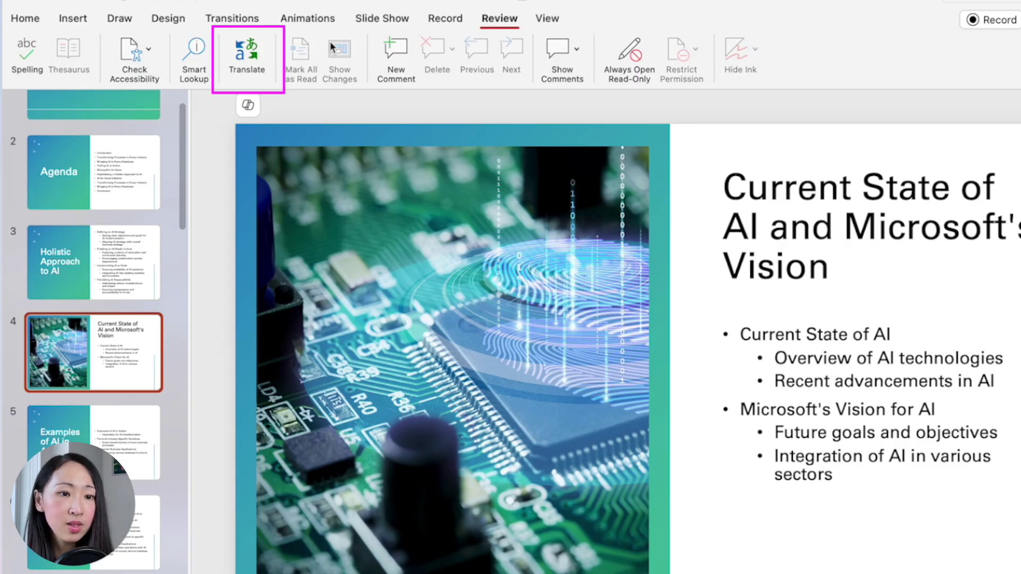
click(237, 59)
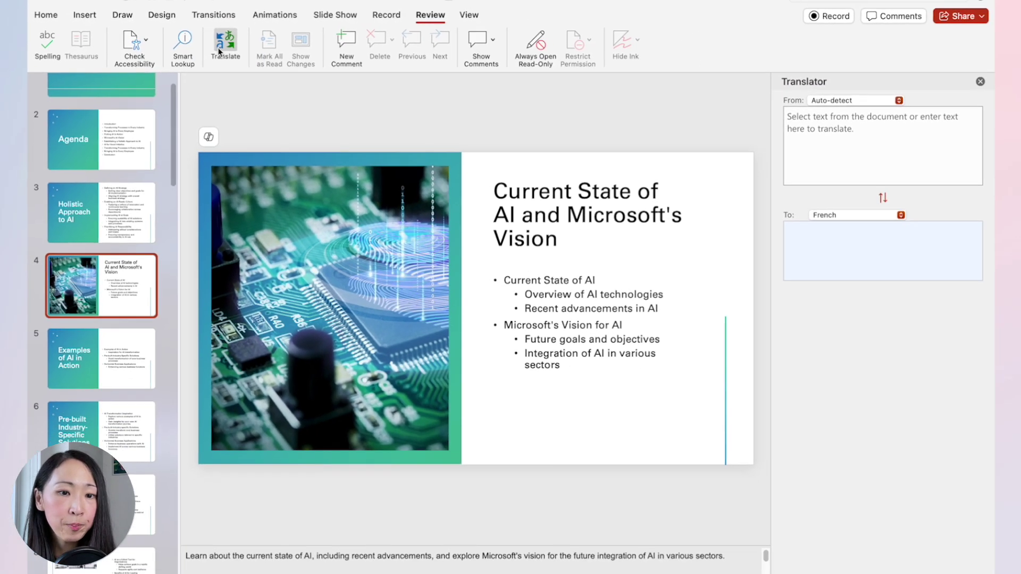
click(524, 213)
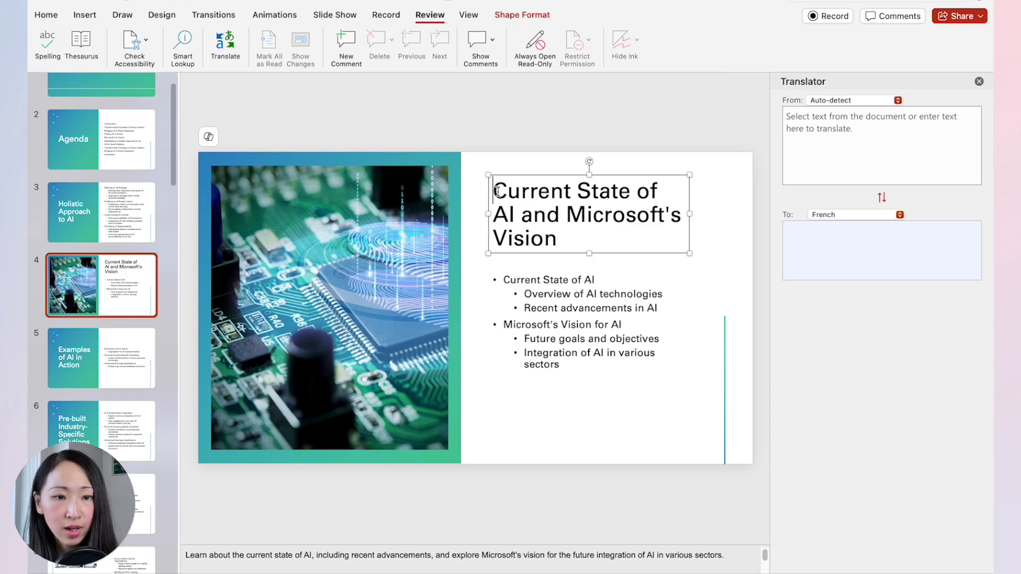
drag(496, 191, 558, 230)
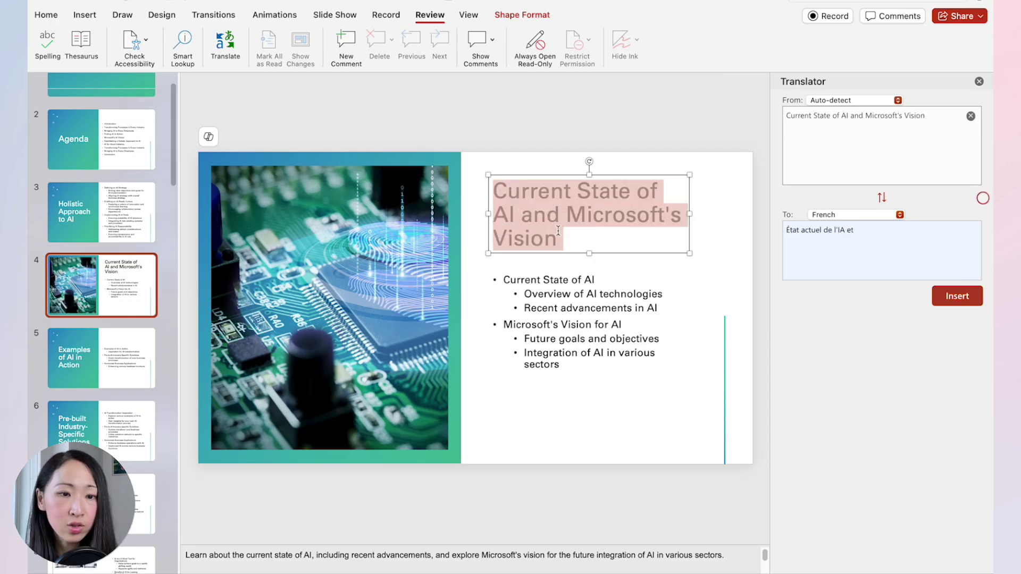
click(821, 215)
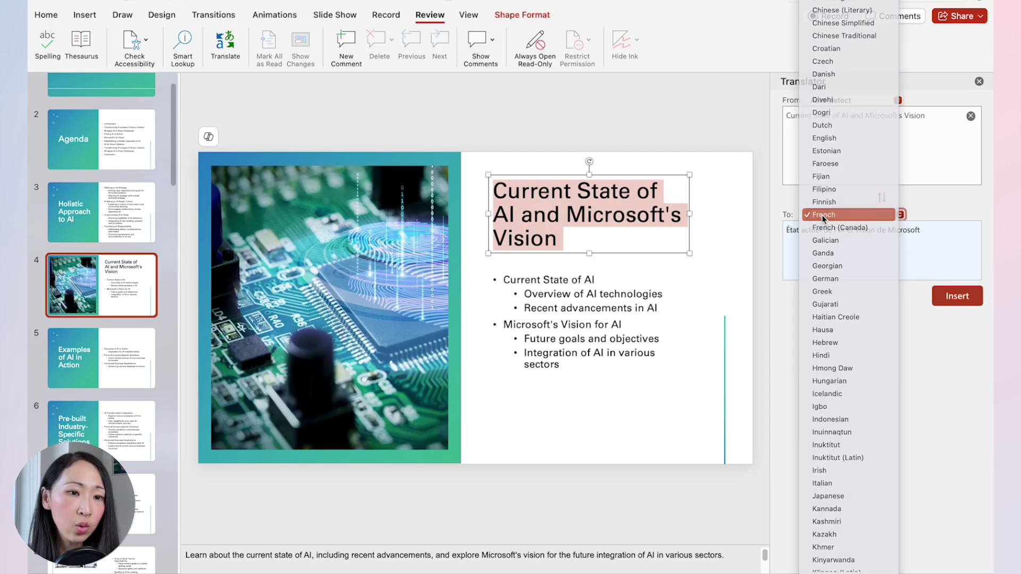
click(822, 215)
click(958, 297)
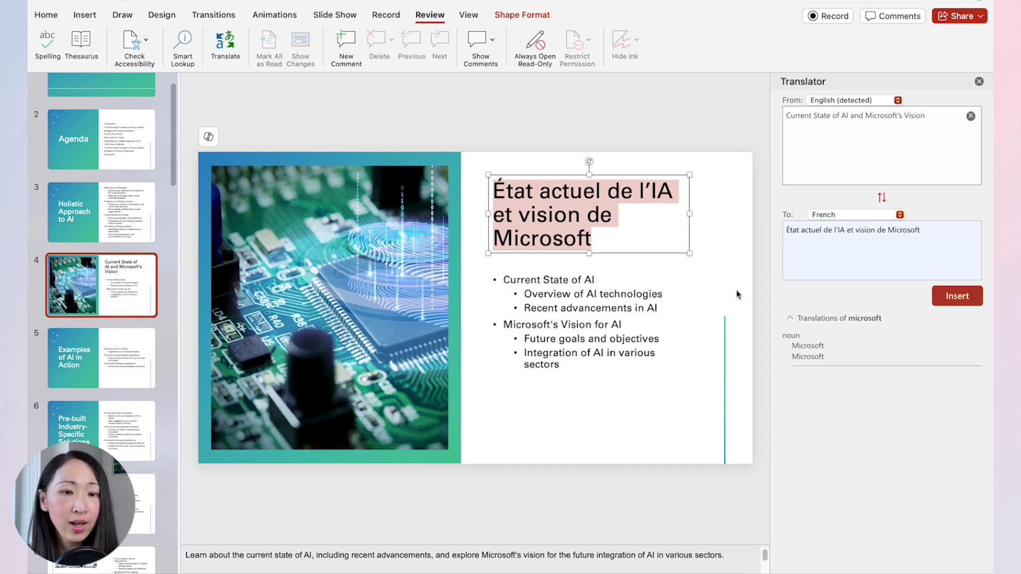
click(535, 301)
drag(505, 280, 563, 367)
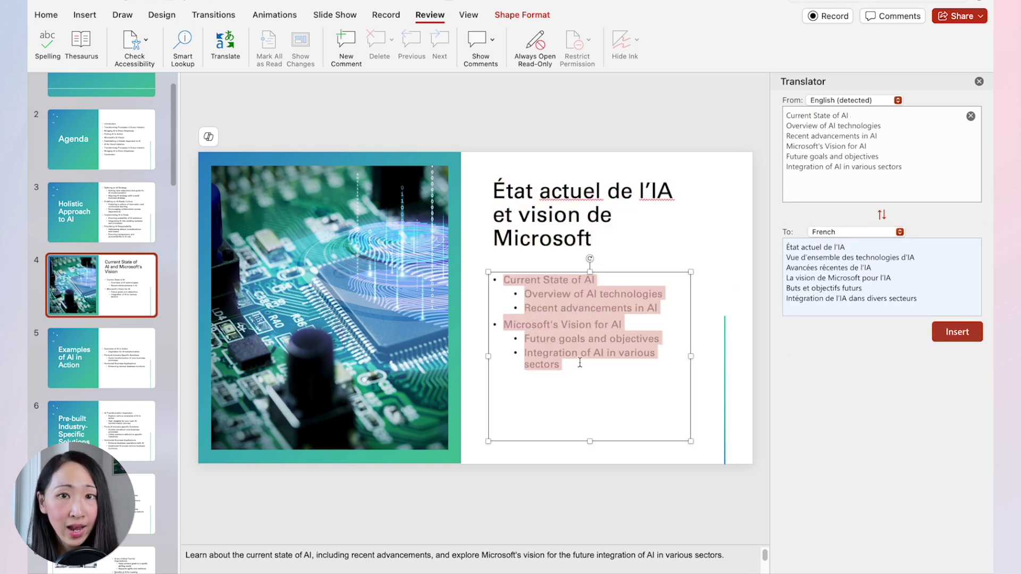
click(957, 332)
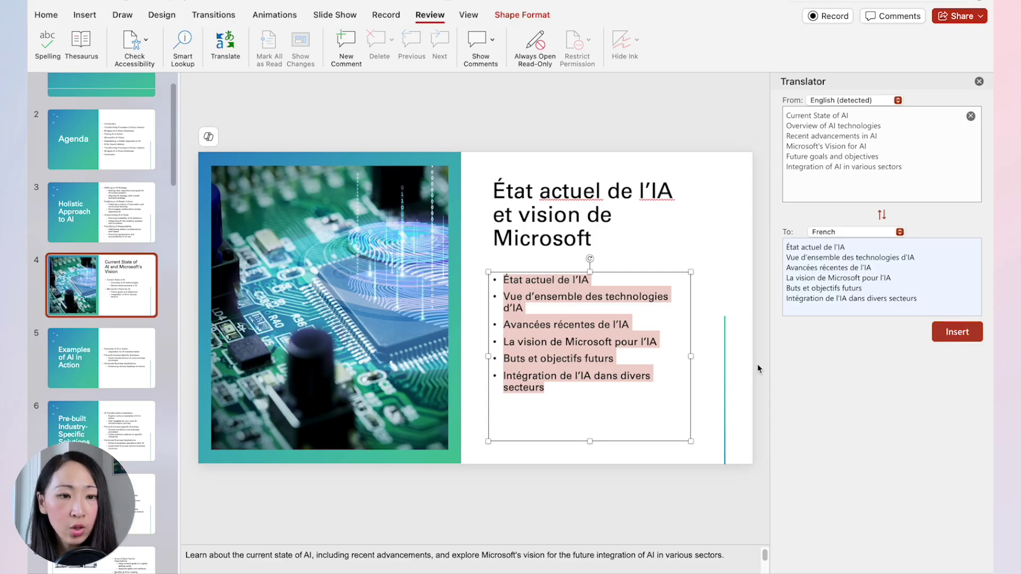
Replace slide 5's Examples of AI in Action title and first bullet with French translations.
click(101, 358)
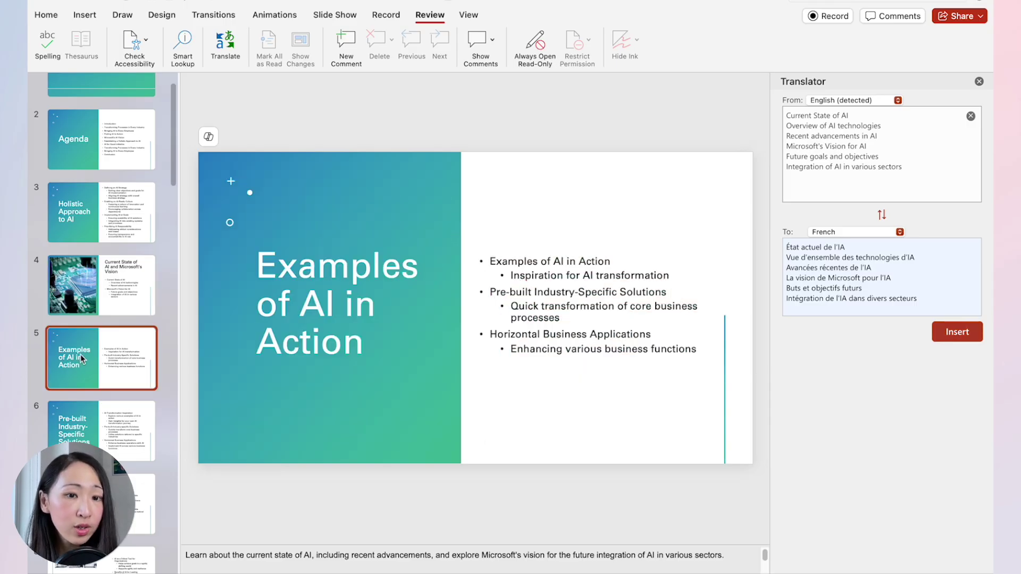
triple_click(365, 330)
click(958, 297)
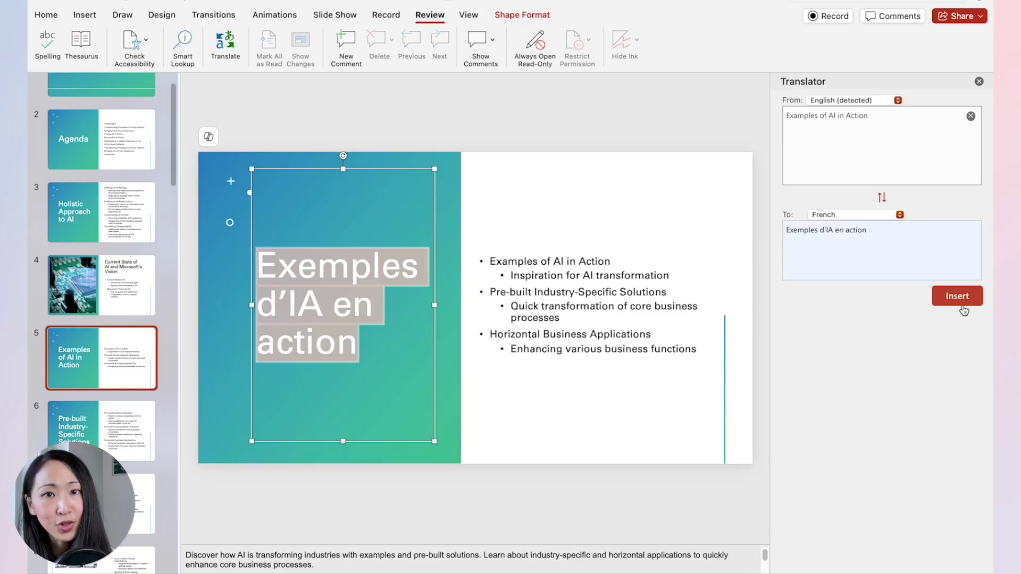
triple_click(493, 263)
click(957, 297)
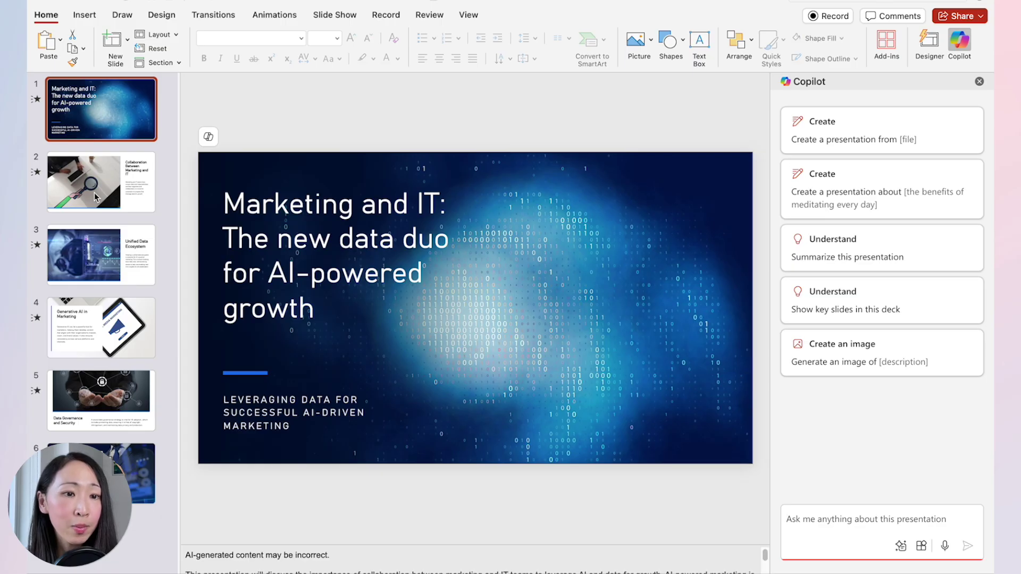
After the Unified Data Ecosystem slide, have Copilot add a slide of unified data ecosystem examples.
click(128, 188)
click(133, 260)
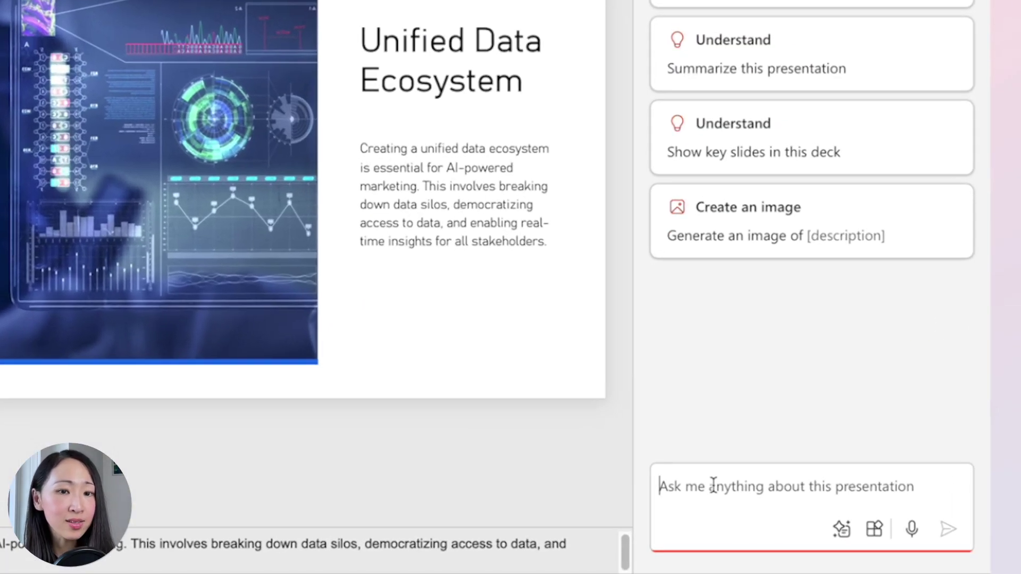
click(820, 518)
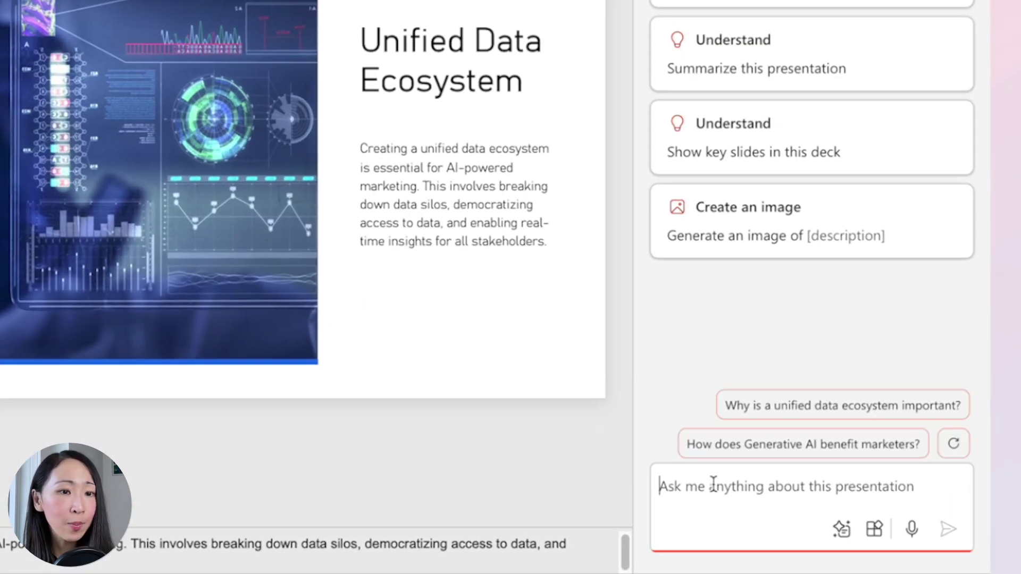
text(Add one more slide about some examples of)
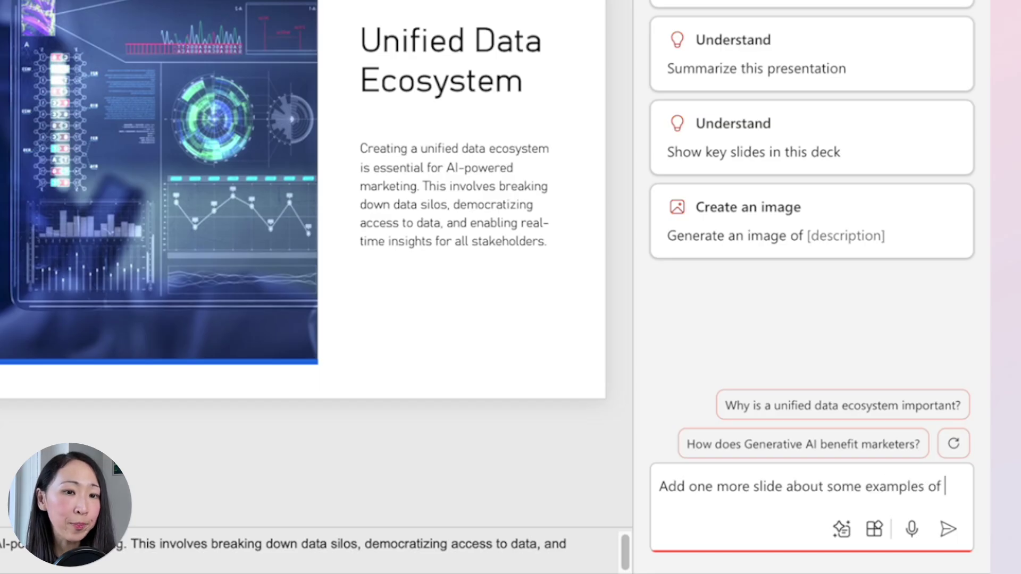
text( using unified data ecosystem for business.)
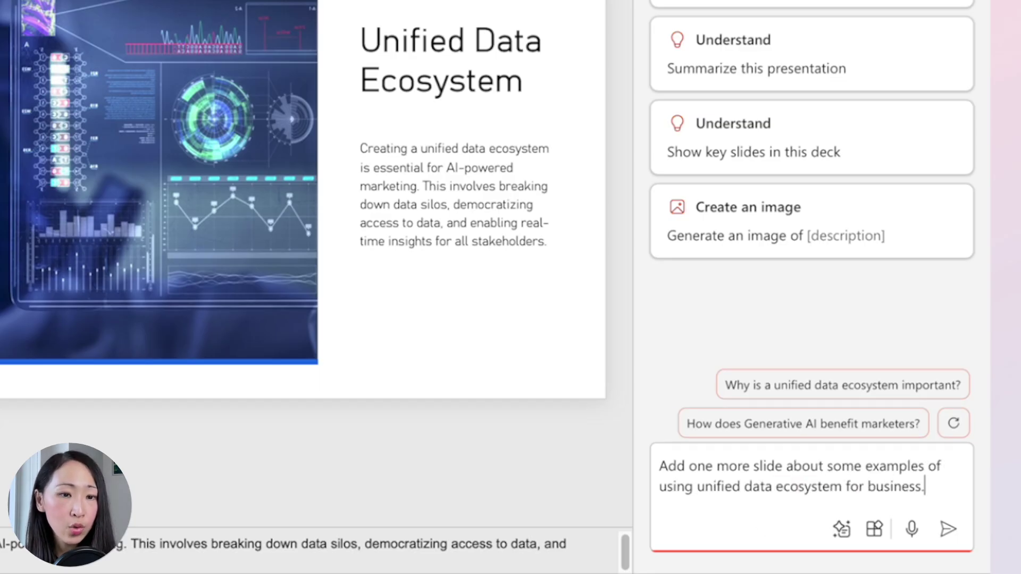
key(Return)
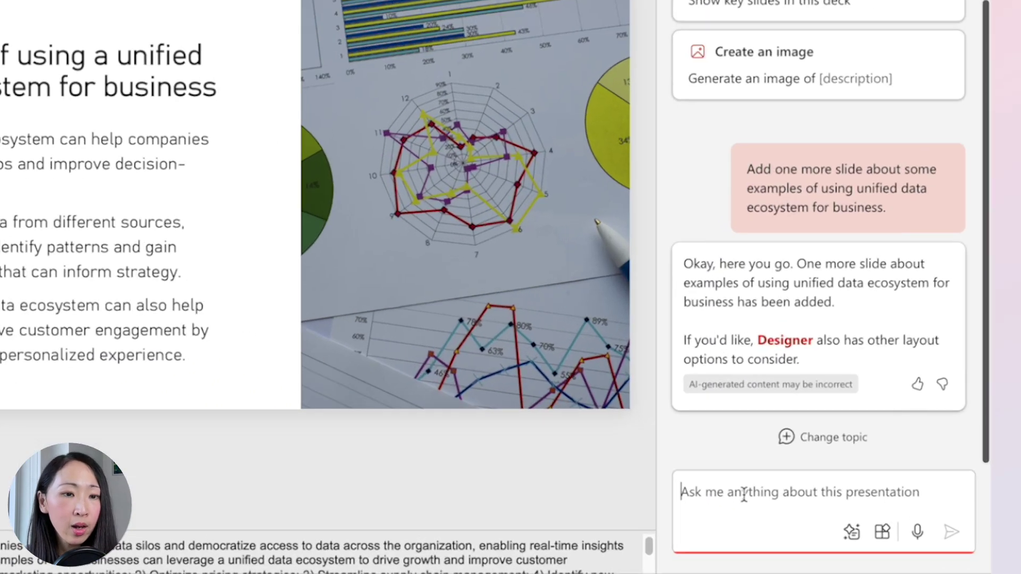
Ask Copilot to expand the slide's points and review its drafted paragraph.
text(Can you expand the point for this slide?)
key(Return)
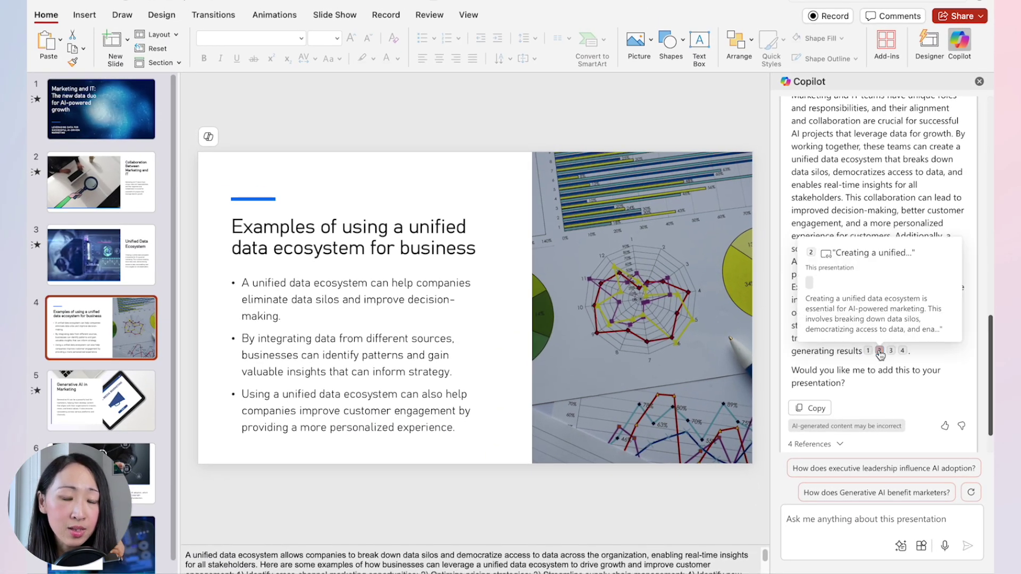
scroll(737, 22, up, 3)
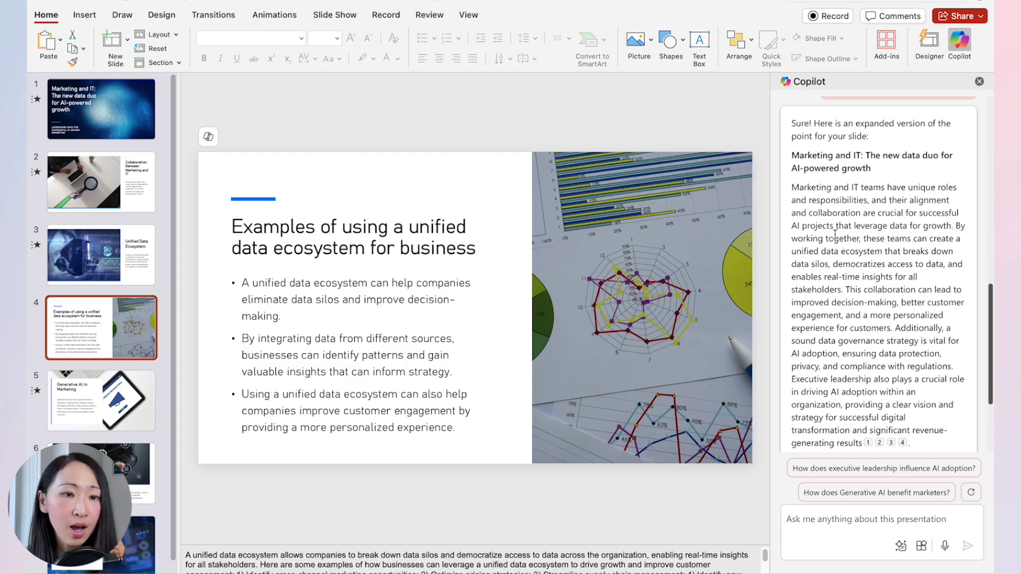
scroll(824, 199, down, 2)
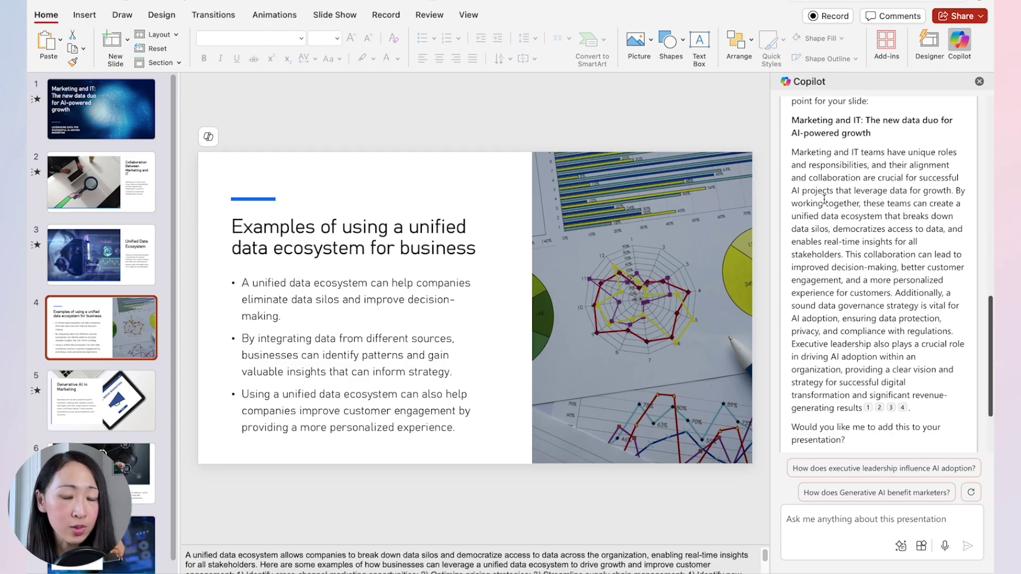
scroll(819, 229, up, 5)
scroll(809, 279, down, 3)
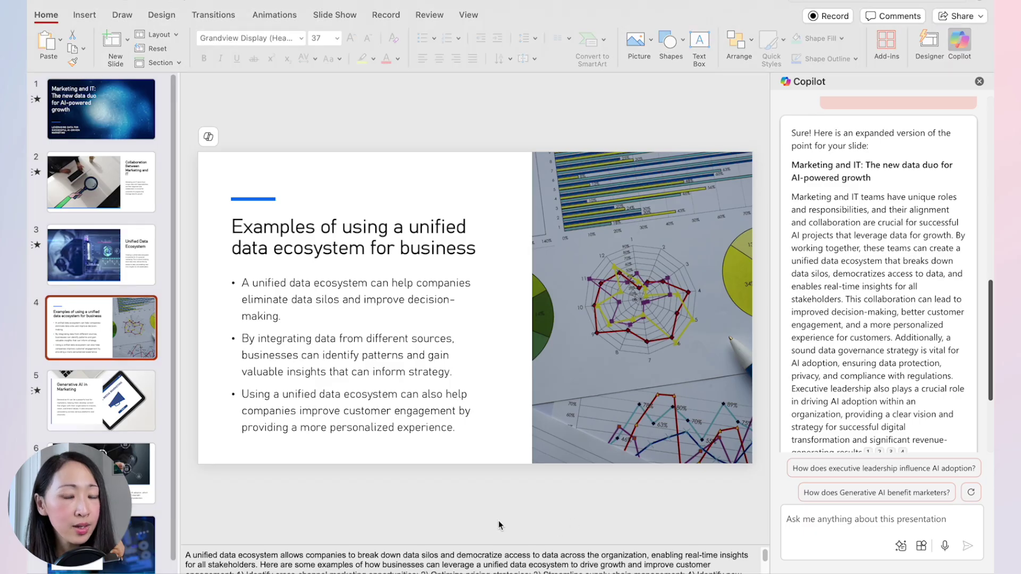
scroll(809, 279, down, 3)
click(92, 396)
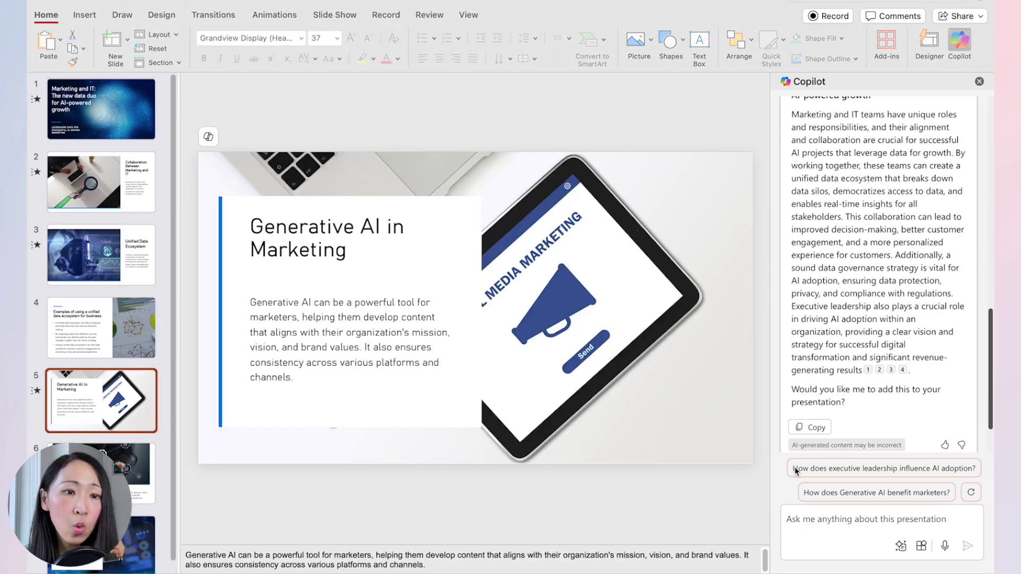
Add a Generative AI in Marketing statistics slide with the icon grid layout, plus an agenda slide.
click(877, 519)
text(Add one more slide about the)
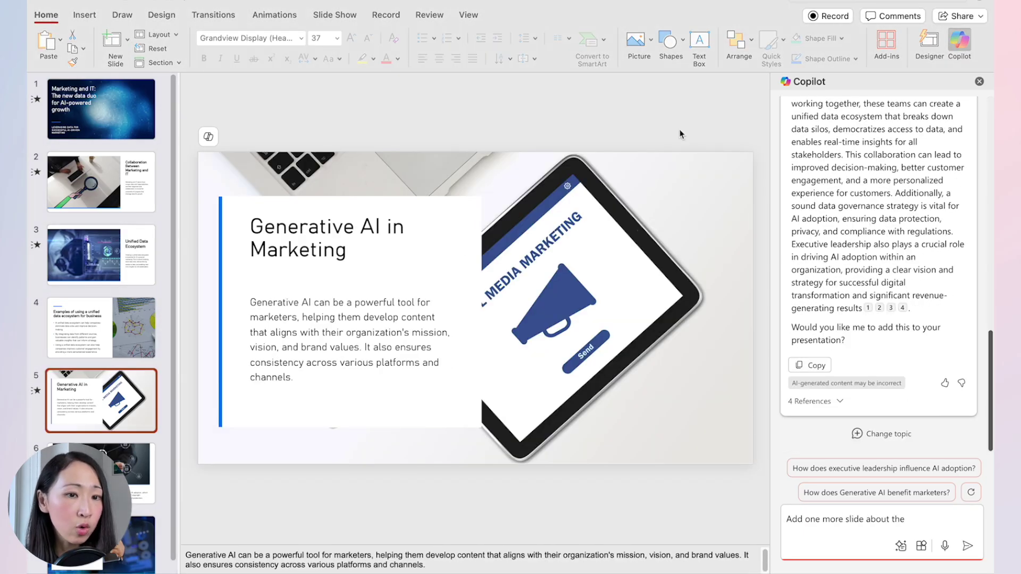
text( Generative AI in Marketing statistics with details below:)
key(shift+Return)
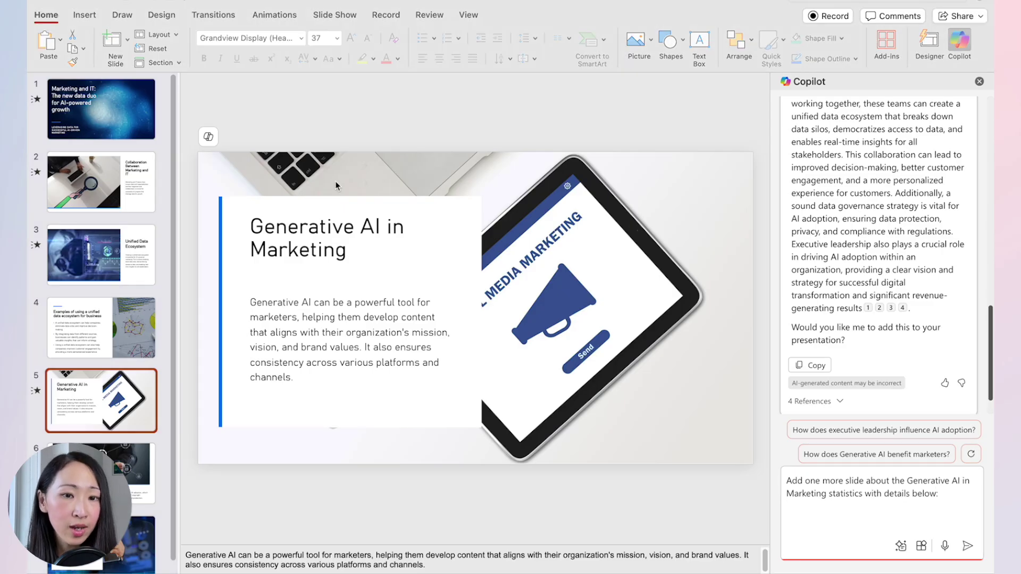
key(super+v)
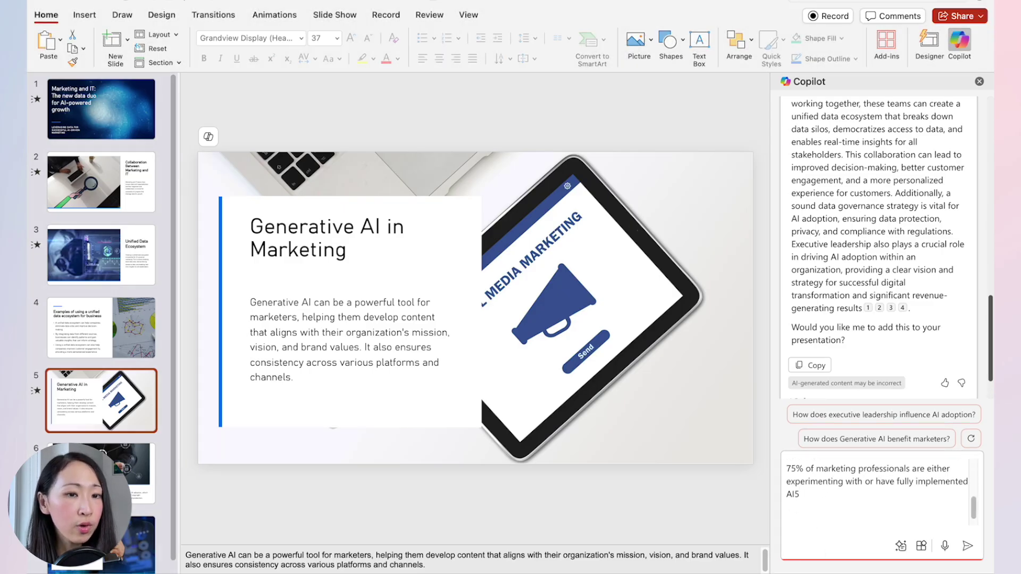
key(Return)
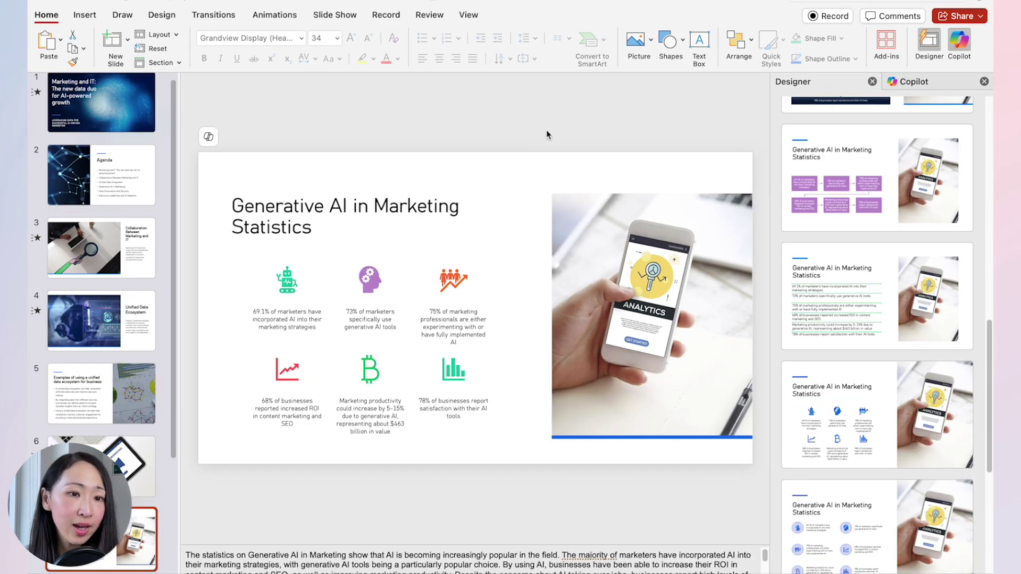
scroll(877, 372, down, 1)
click(834, 393)
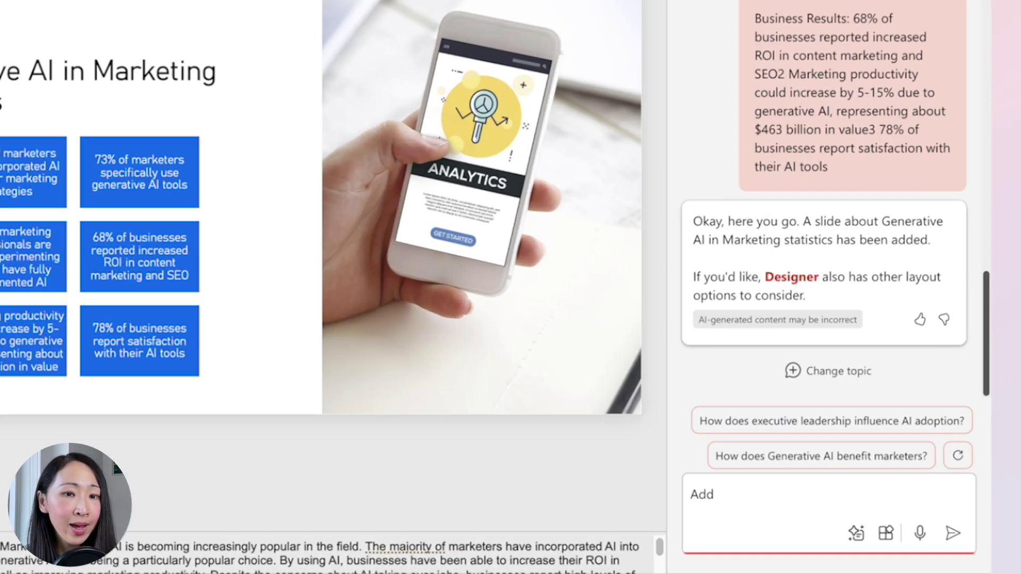
text(a slide for the agenda)
key(Return)
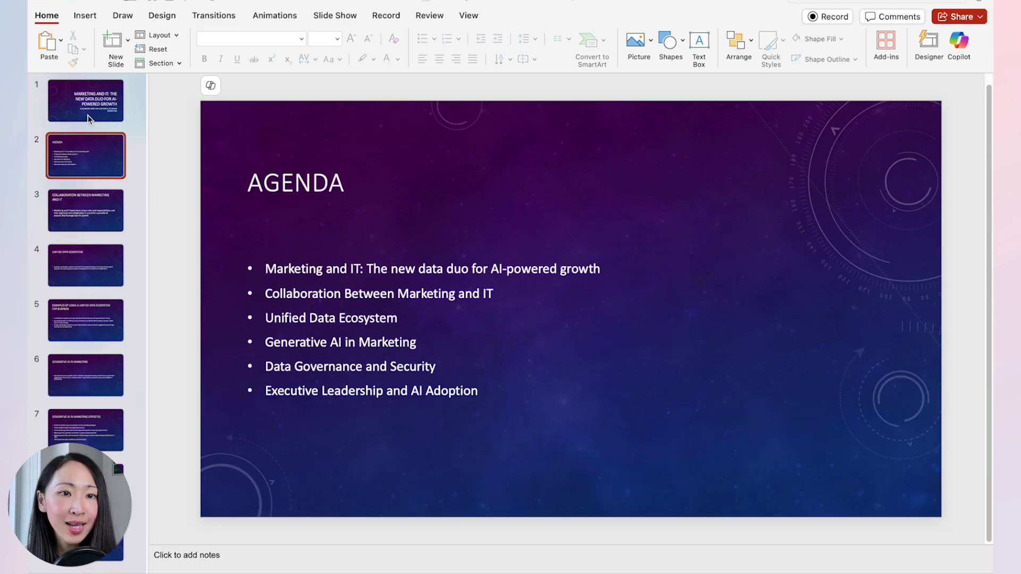
Ask Copilot for an image about the Collaboration Between Marketing and IT slide and insert the first photo.
key(Down)
key(Down)
key(Down)
key(Down)
key(Down)
key(Down)
key(Down)
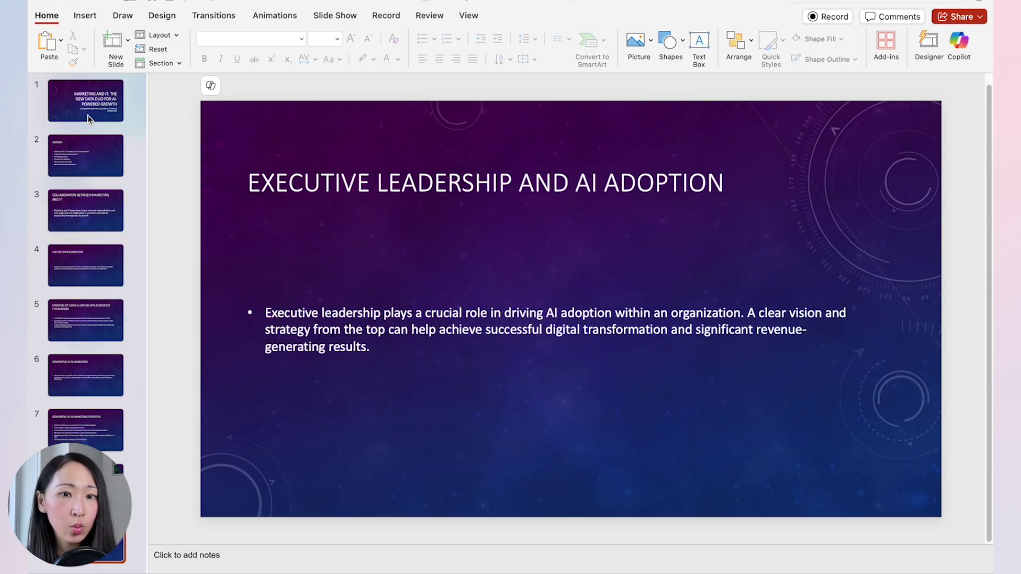
key(Up)
key(Up)
key(Up)
key(Up)
key(Up)
key(Up)
key(Up)
key(Up)
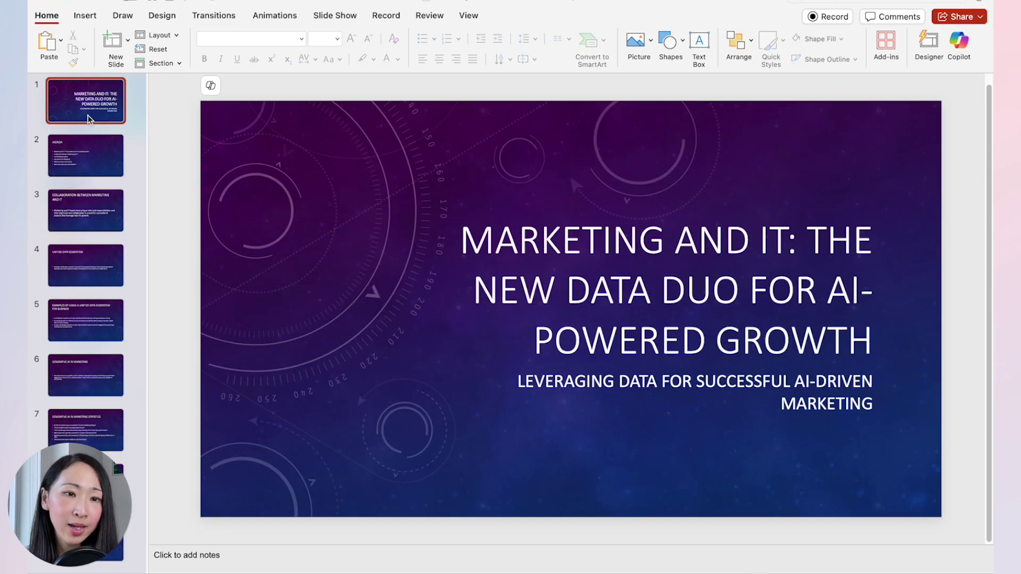
key(Down)
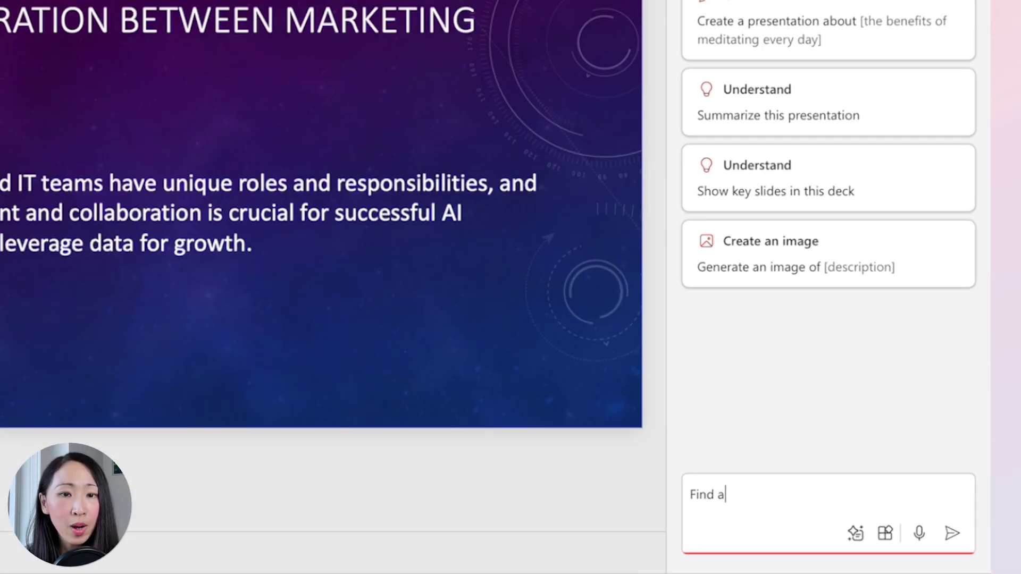
text(n image about this slide)
key(Return)
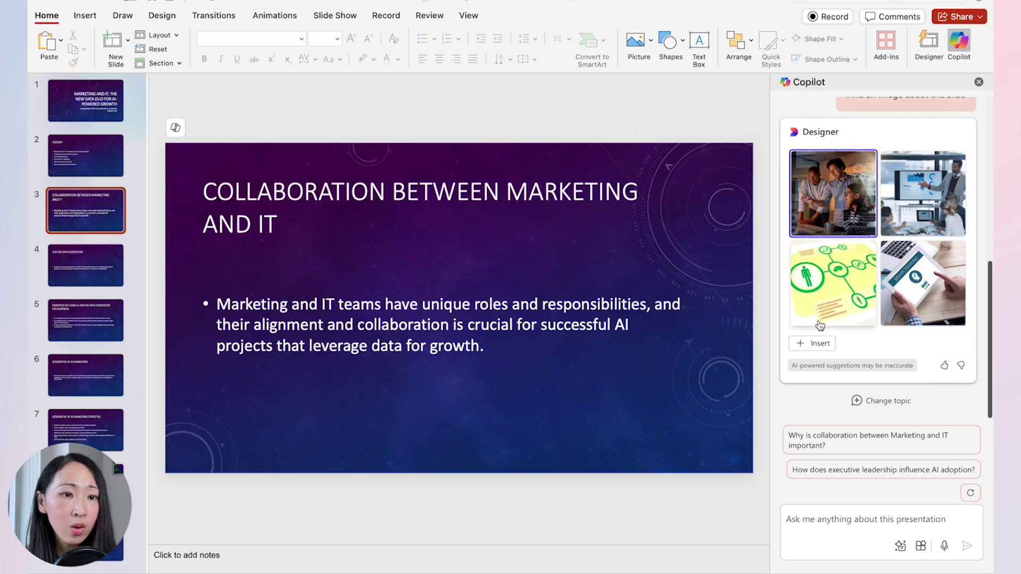
click(818, 355)
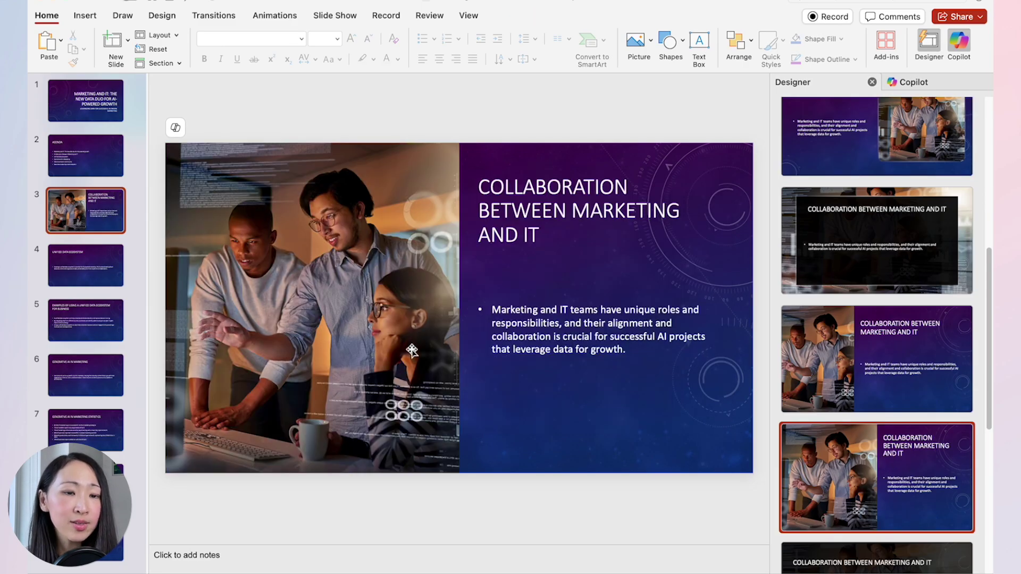
click(64, 264)
click(914, 82)
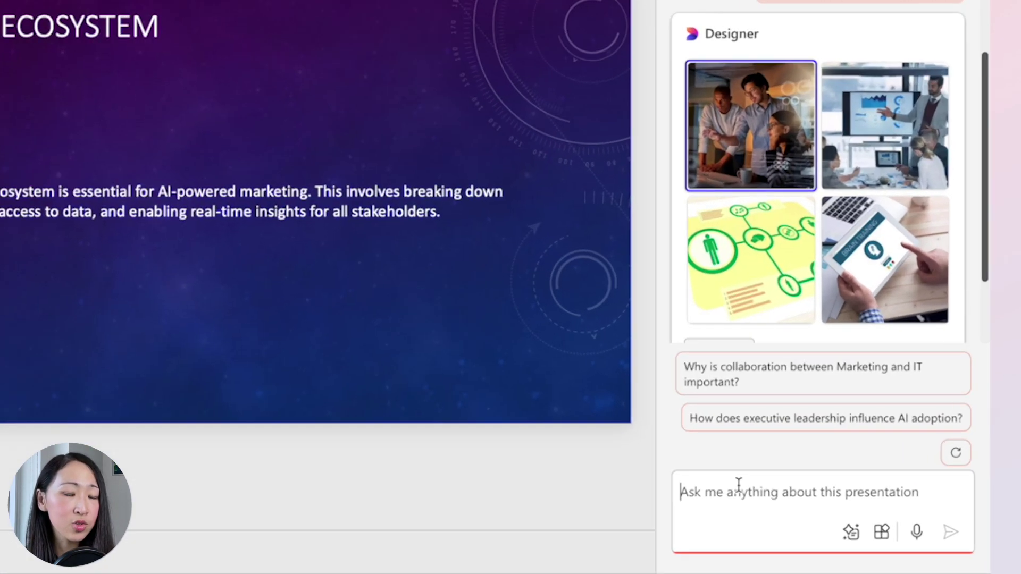
Generate an image of a unified data ecosystem and place the first city image on slide 4.
text(Create an image about unified data)
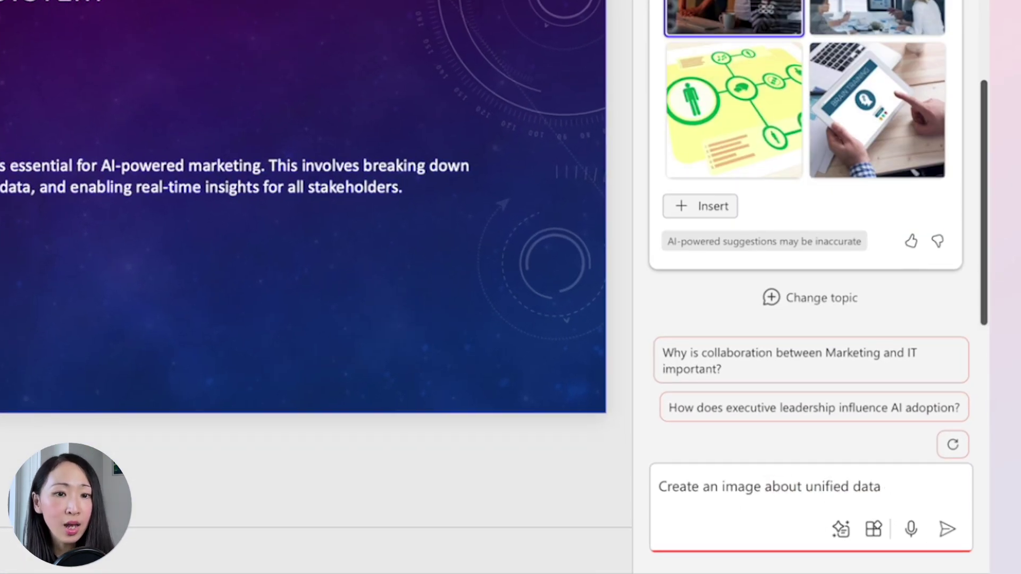
text( ecosystem)
click(947, 530)
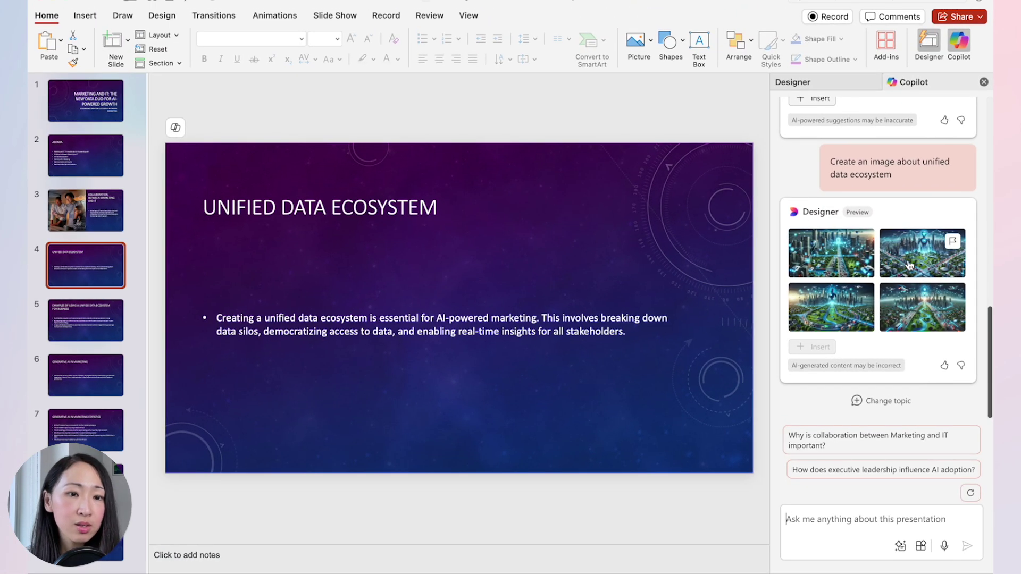
click(832, 254)
mouse_move(654, 268)
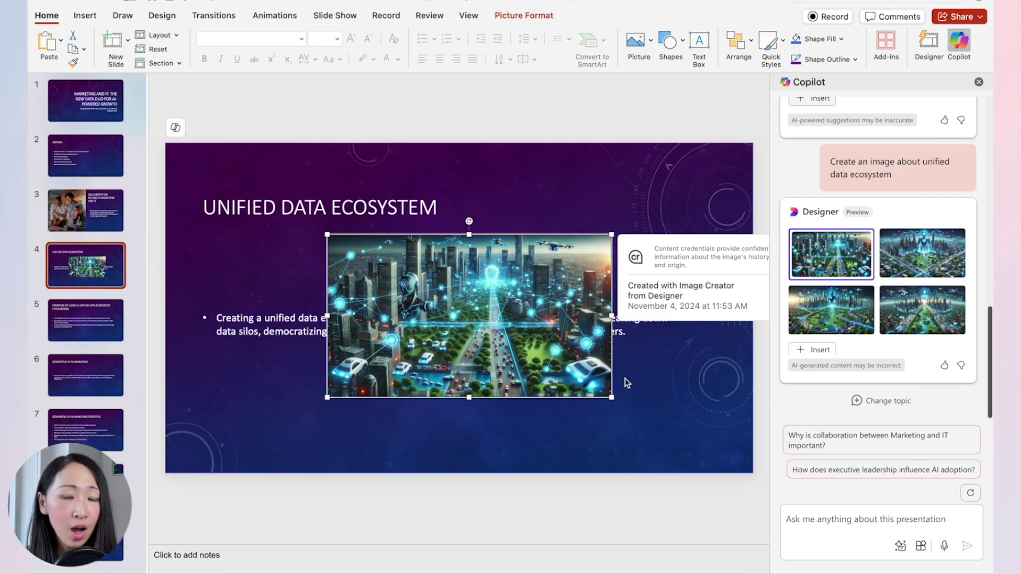
drag(605, 372, 588, 375)
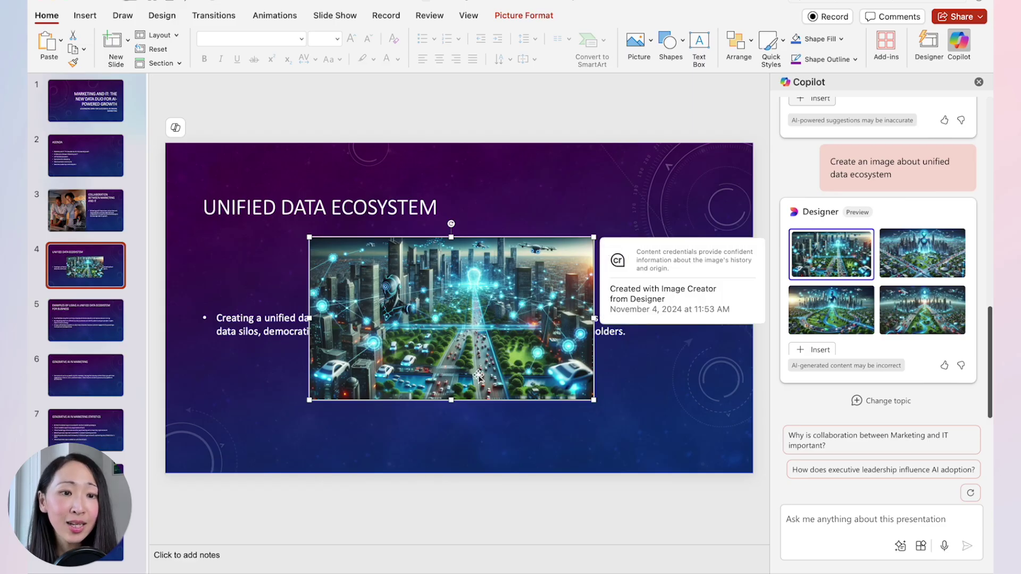
click(426, 452)
drag(432, 309, 566, 362)
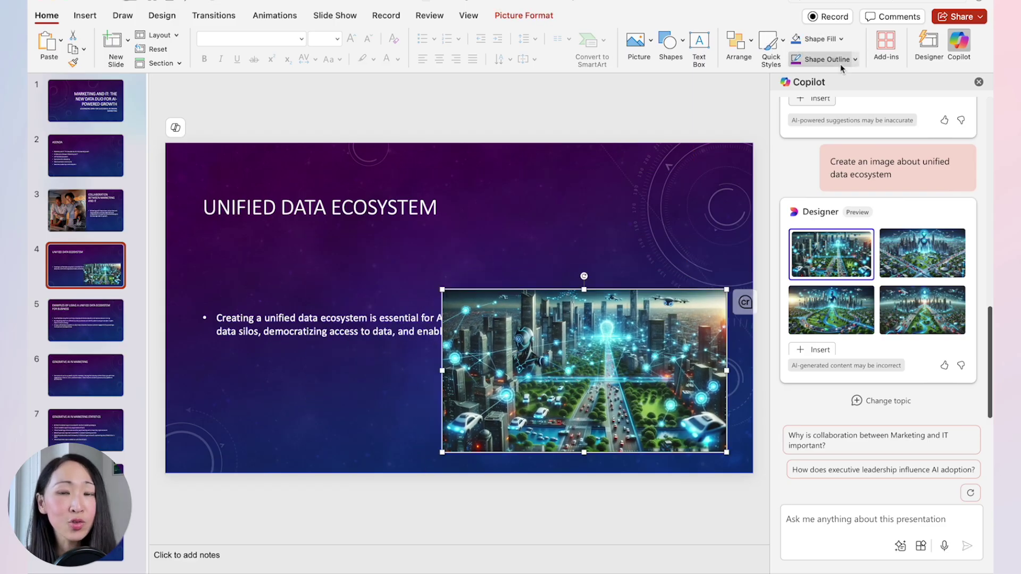
Apply the dark circular Designer layout to slide 4 'Unified Data Ecosystem'.
click(929, 43)
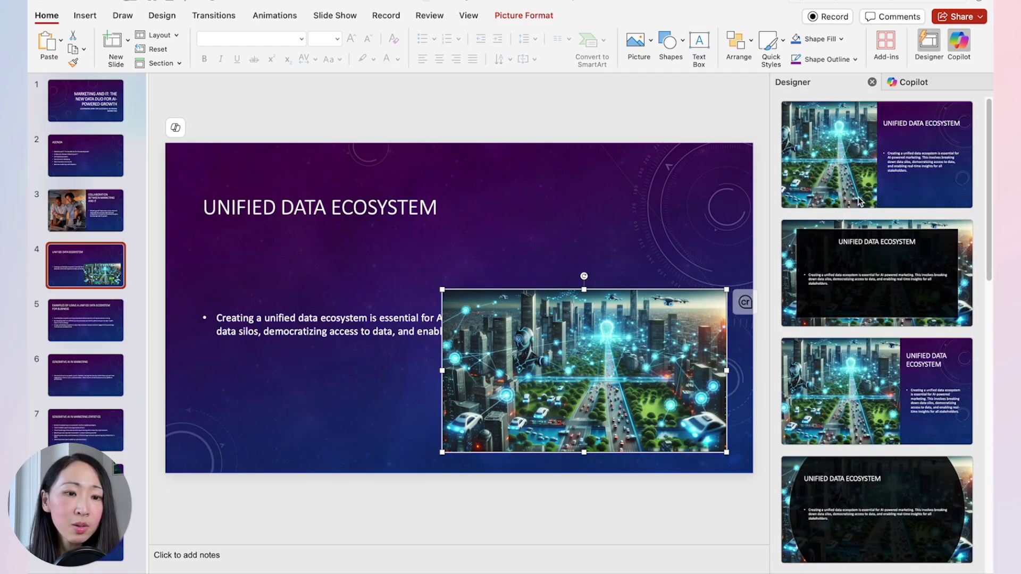
scroll(849, 289, down, 5)
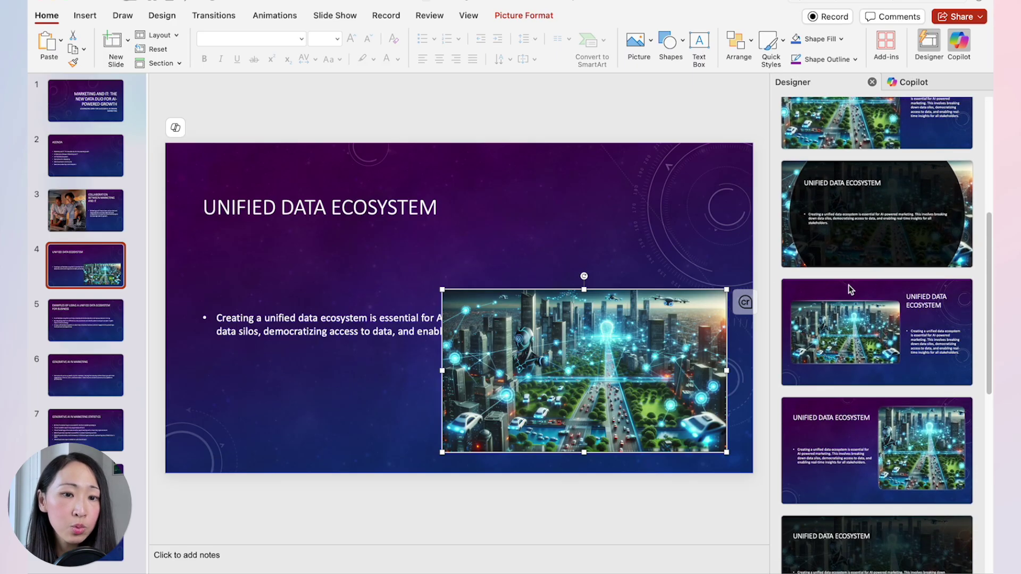
click(865, 233)
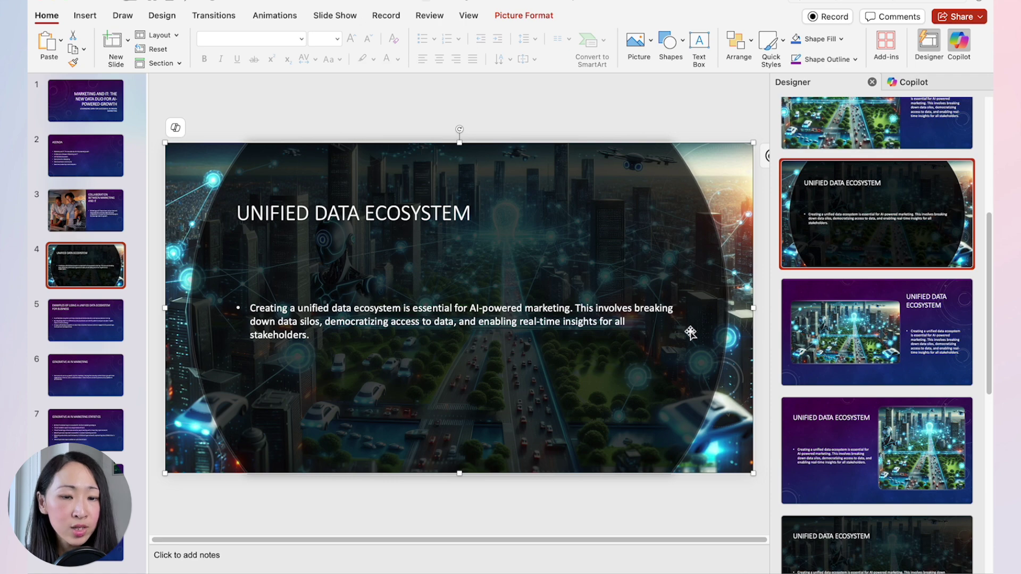
scroll(491, 339, down, 2)
scroll(491, 339, down, 2)
Move through slides 4 and 5 to the Generative AI in Marketing Statistics slide.
click(111, 270)
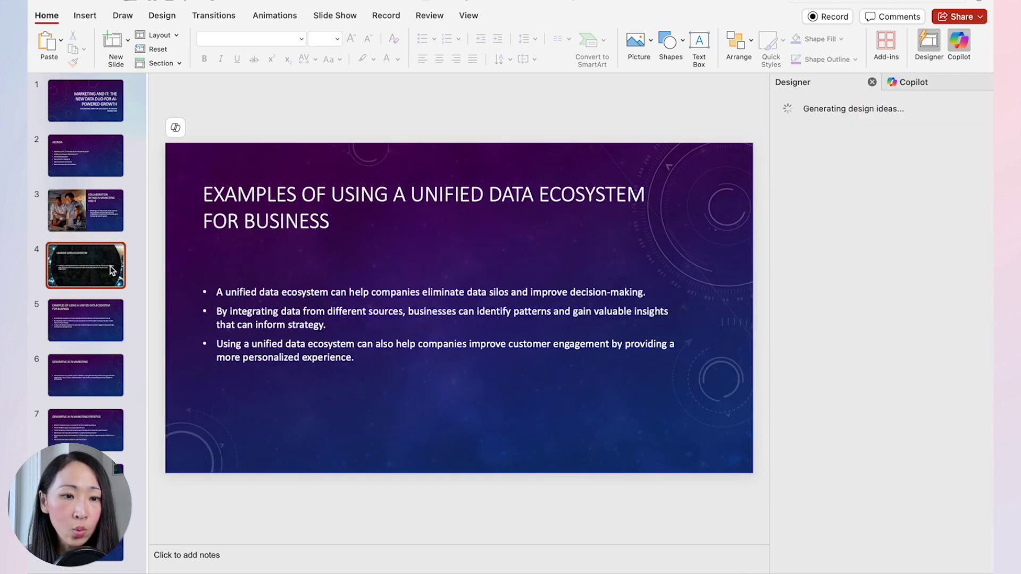
click(100, 192)
click(97, 277)
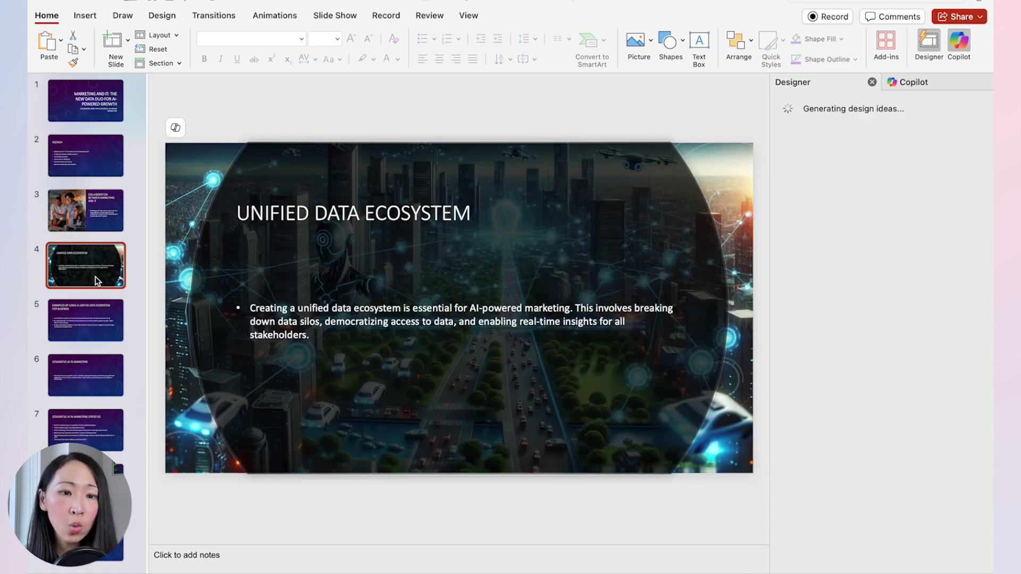
click(94, 327)
click(85, 426)
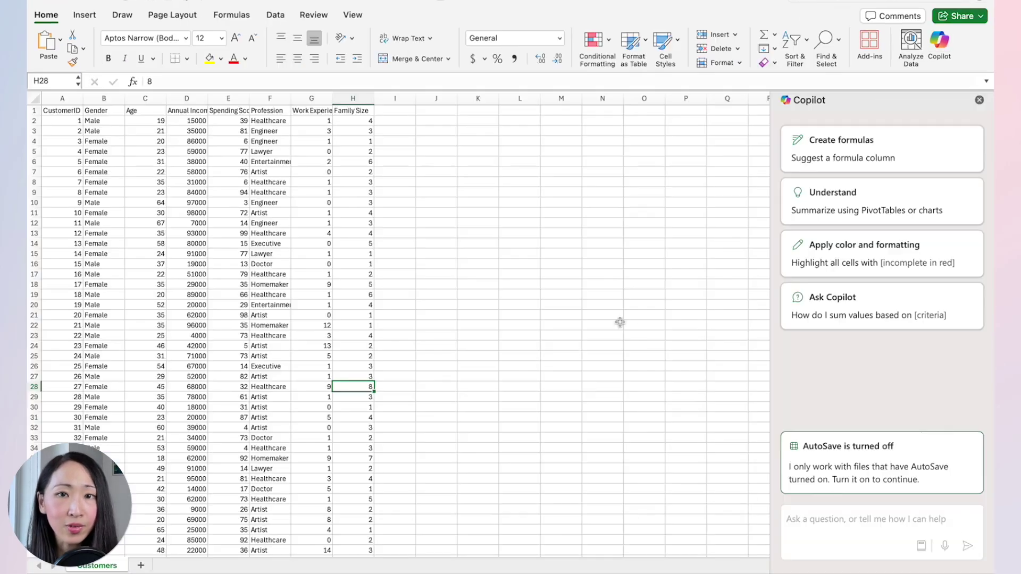
Turn on AutoSave and upload the workbook to OneDrive, replacing the existing Customers-data file.
click(602, 325)
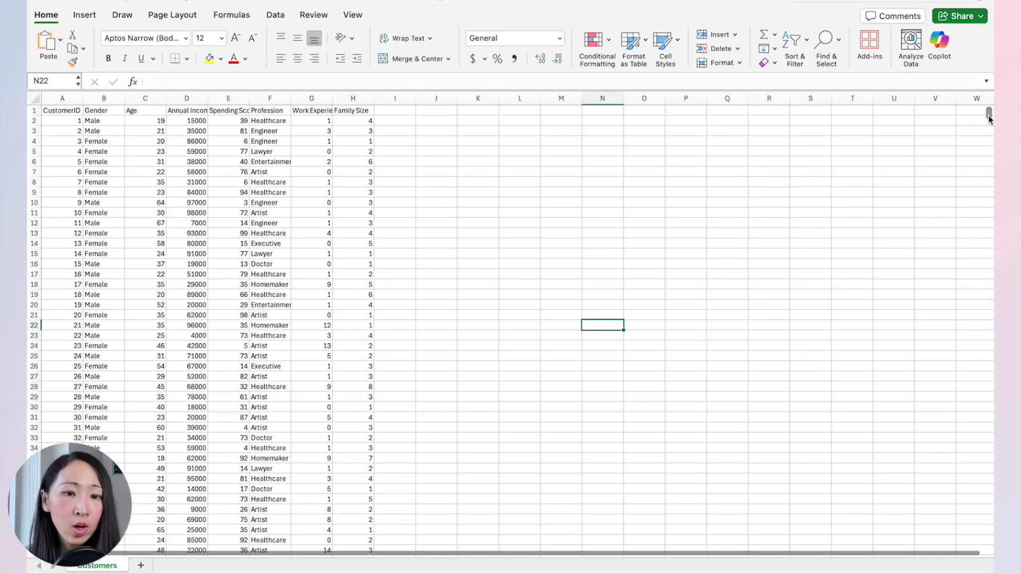
mouse_move(988, 113)
mouse_down()
mouse_move(989, 220)
mouse_move(988, 114)
mouse_up()
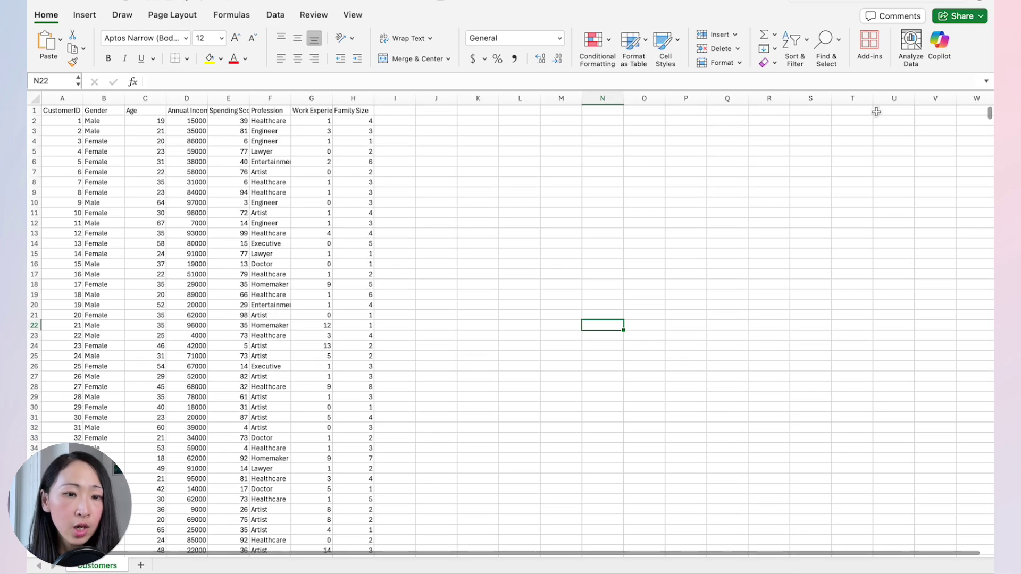
click(941, 42)
click(825, 545)
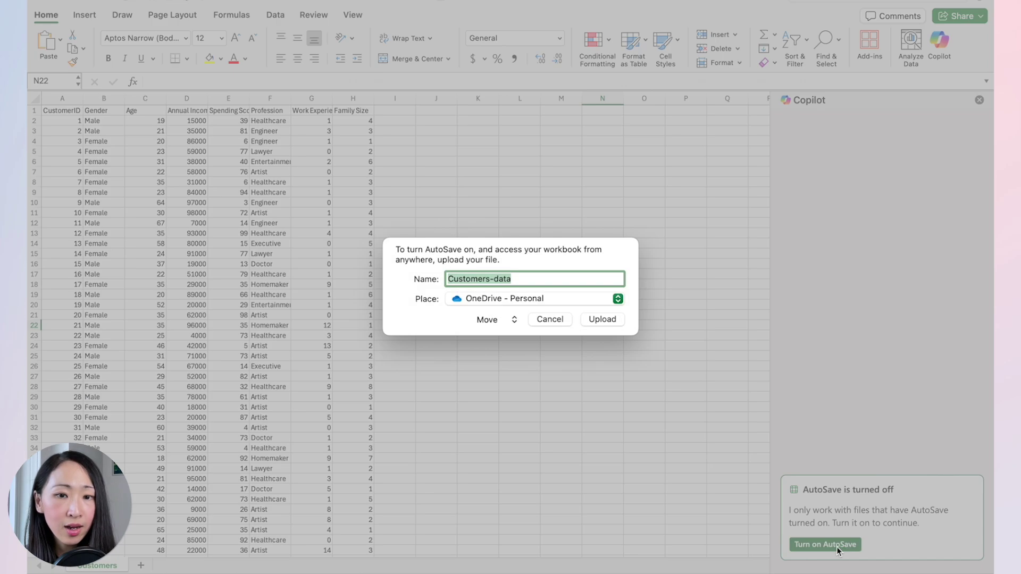
click(592, 319)
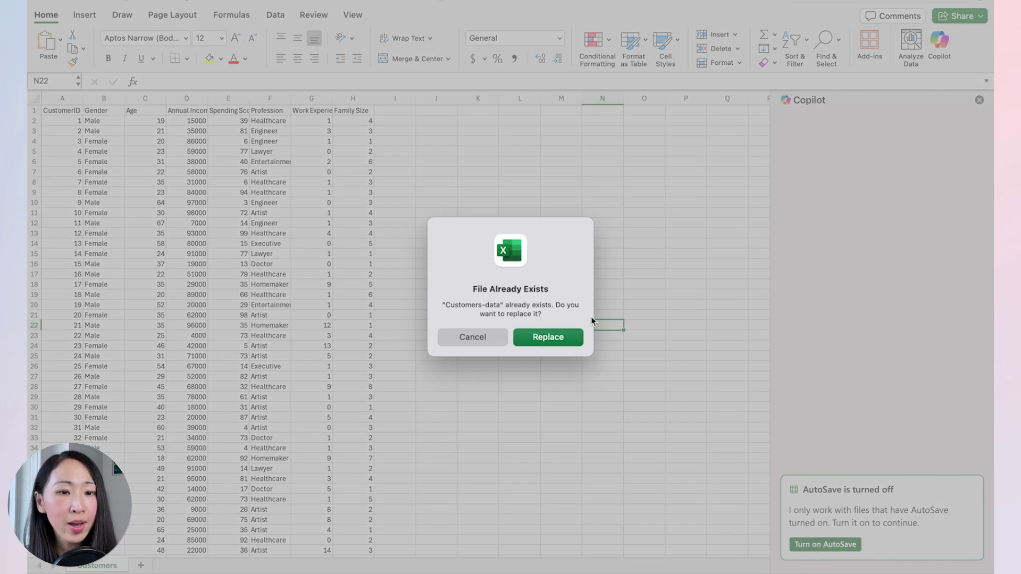
click(552, 337)
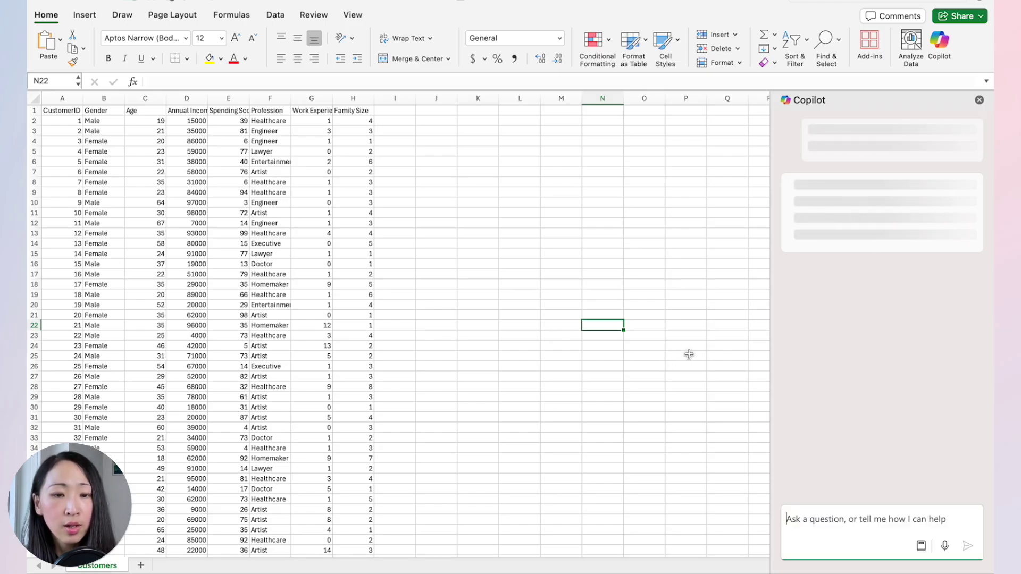
click(979, 100)
Ask Copilot for a chart of customer counts by gender and profession.
click(811, 202)
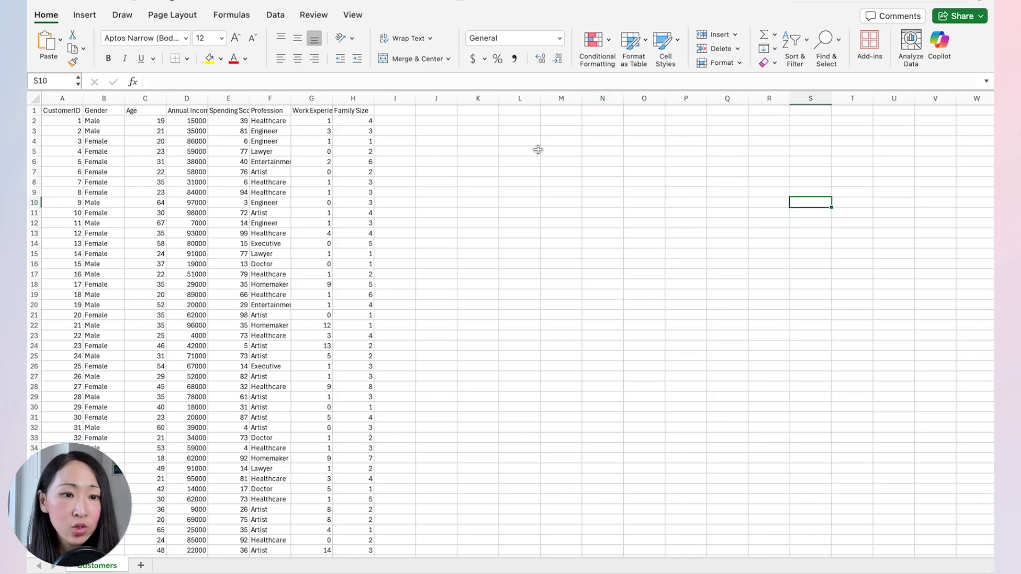
scroll(686, 208, down, 15)
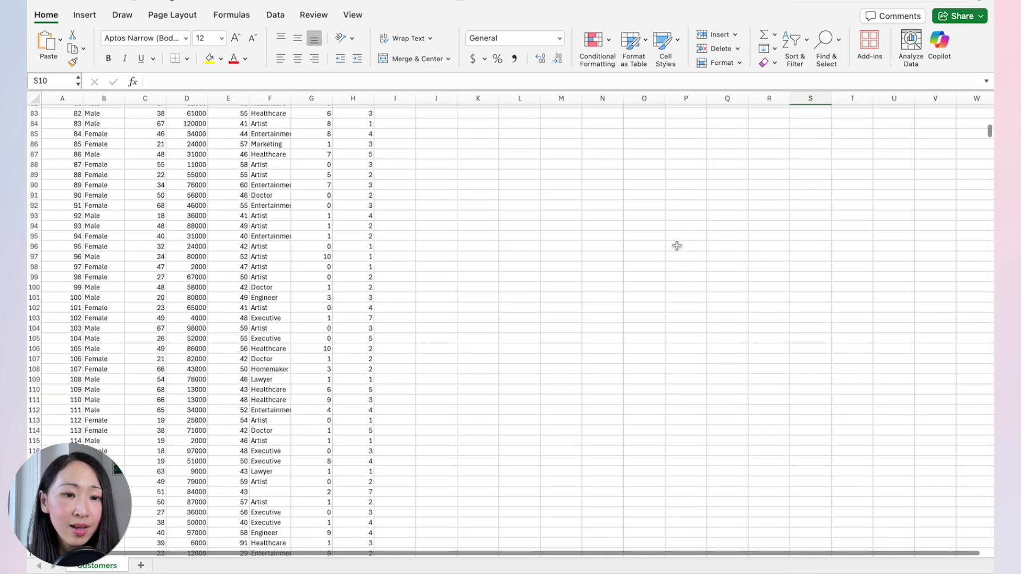
scroll(677, 246, up, 10)
scroll(677, 246, up, 5)
click(940, 47)
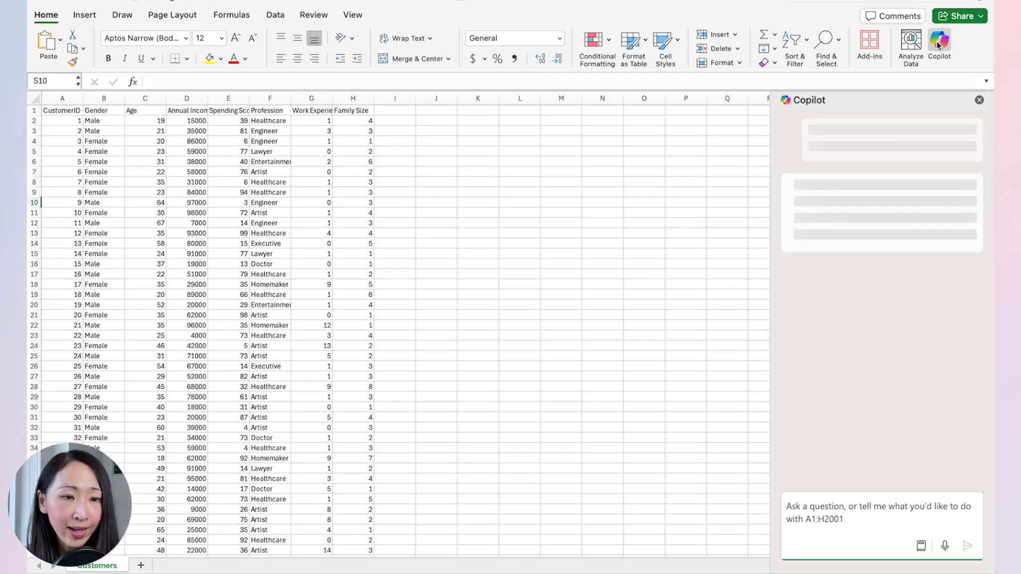
click(837, 520)
text(generate a chart to show the relationship between gender and their profession.)
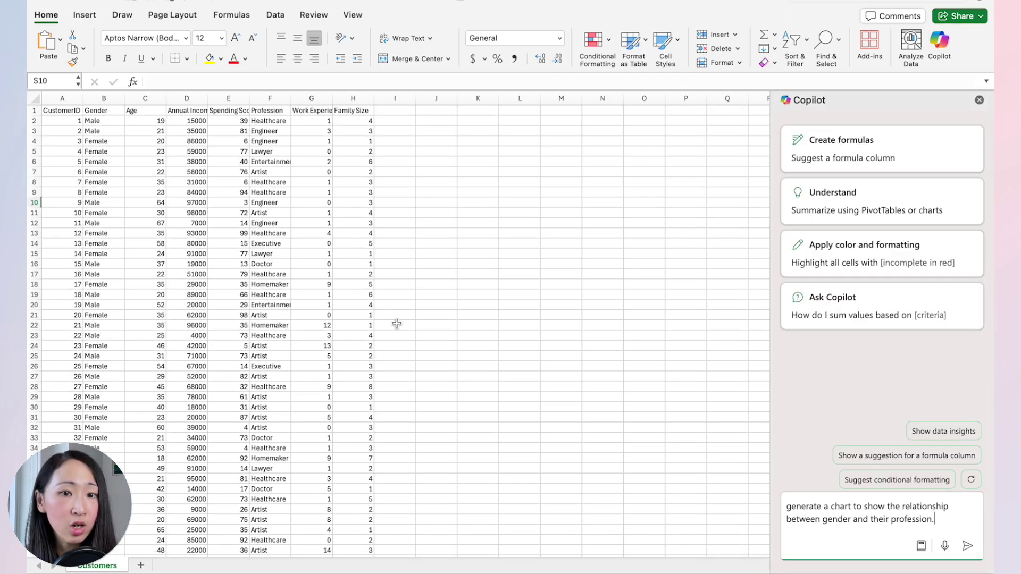
click(968, 546)
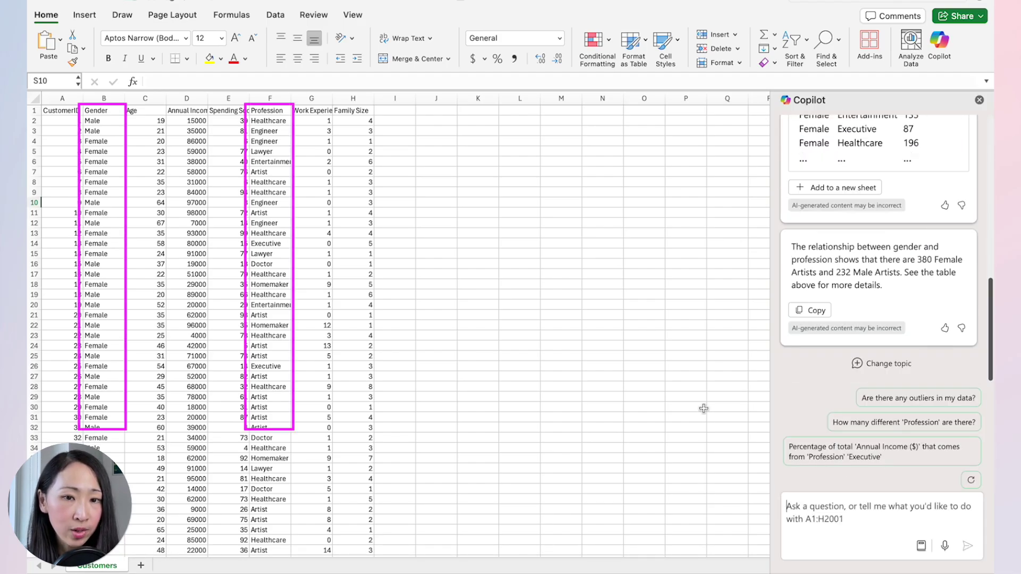
Add the gender-by-profession count table to a new sheet and request a graph from it.
scroll(876, 297, up, 3)
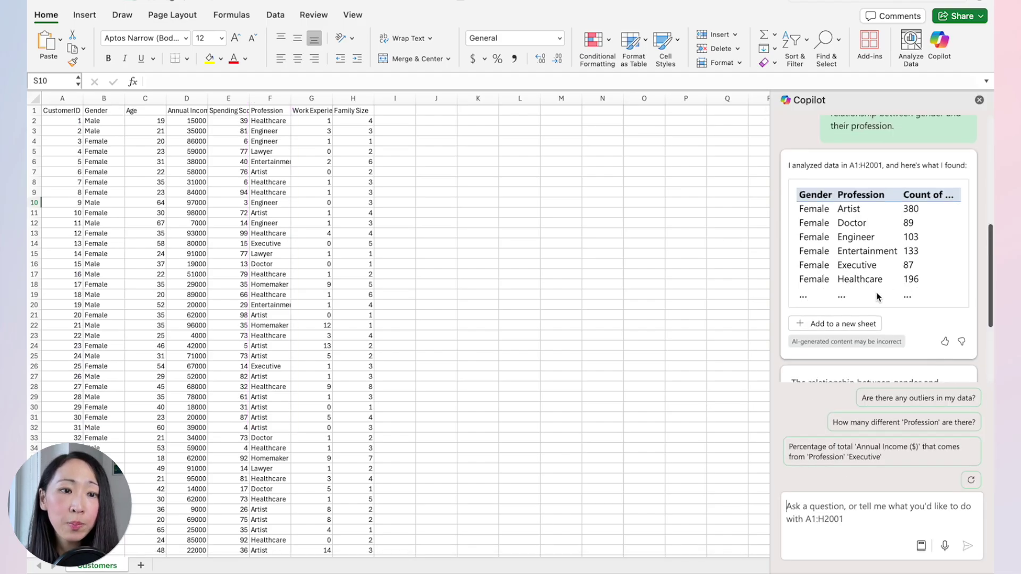
click(848, 325)
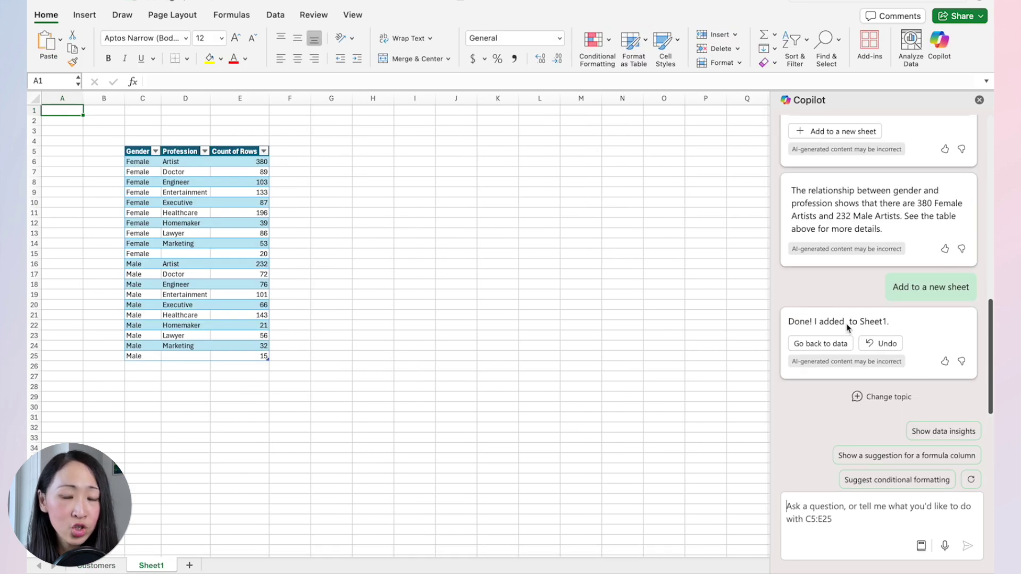
click(843, 516)
text(Createa)
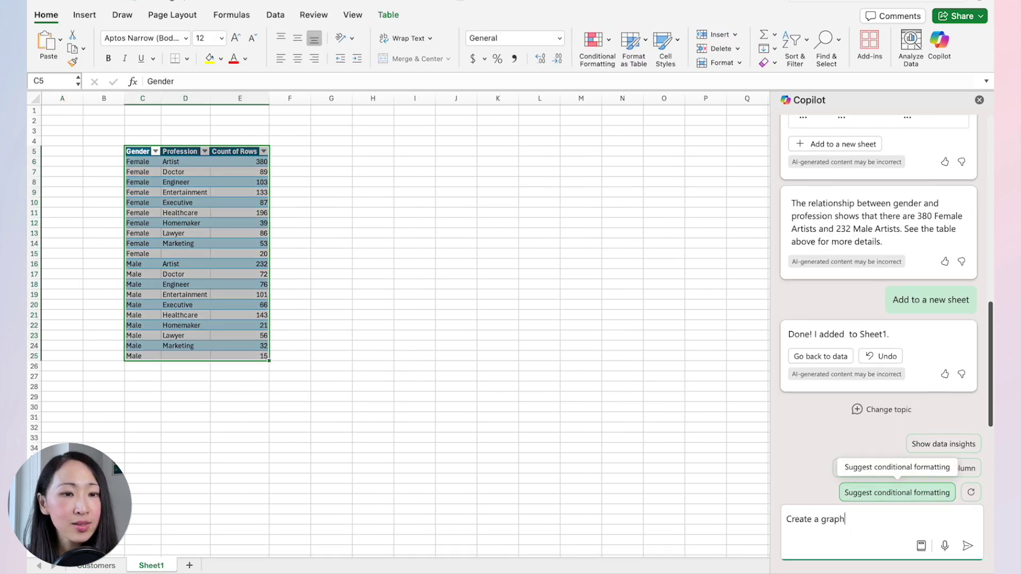
text(art for this dat)
key(Return)
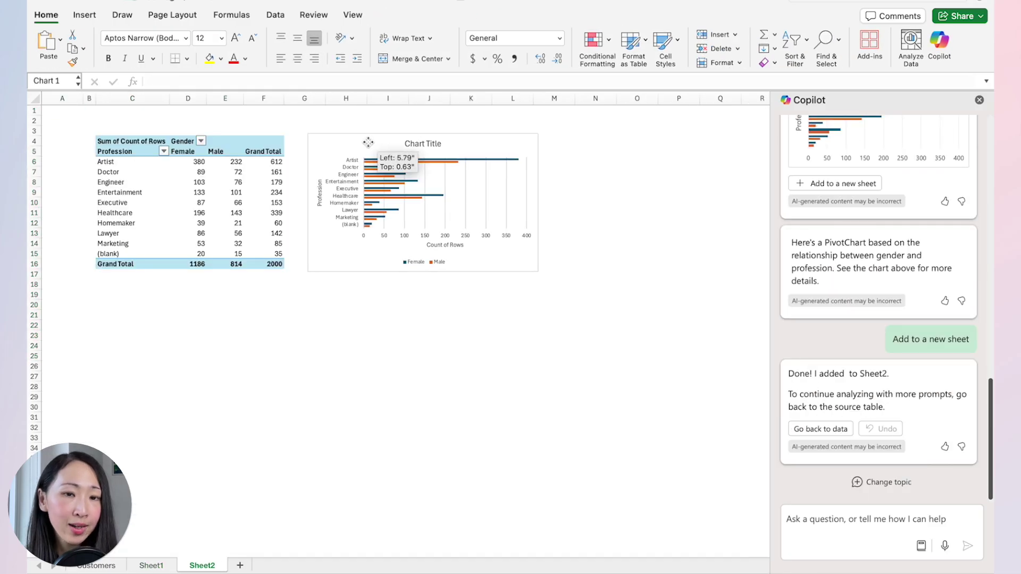
Enlarge the Research Findings PivotChart and copy it.
drag(540, 273, 681, 338)
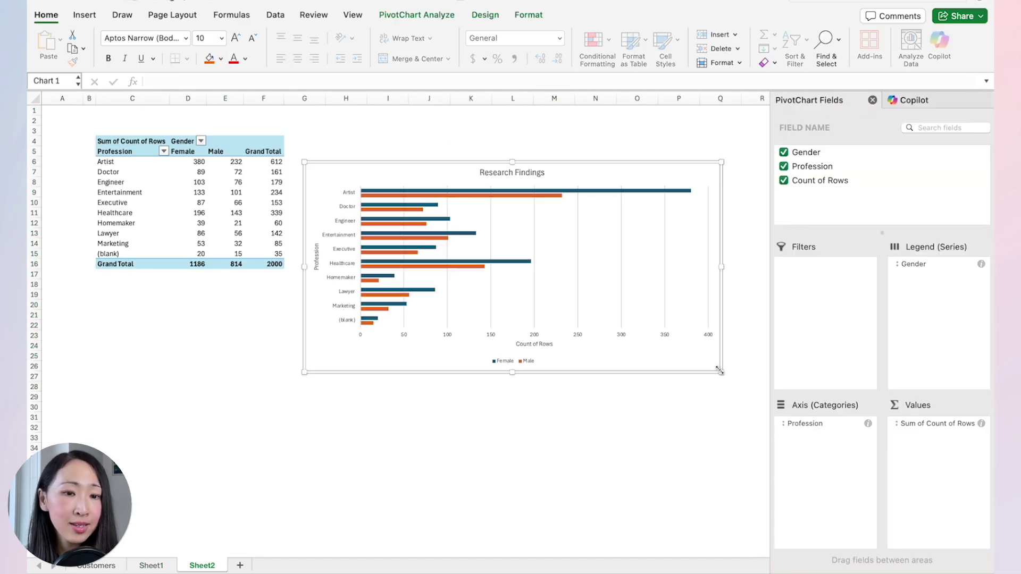
right_click(556, 163)
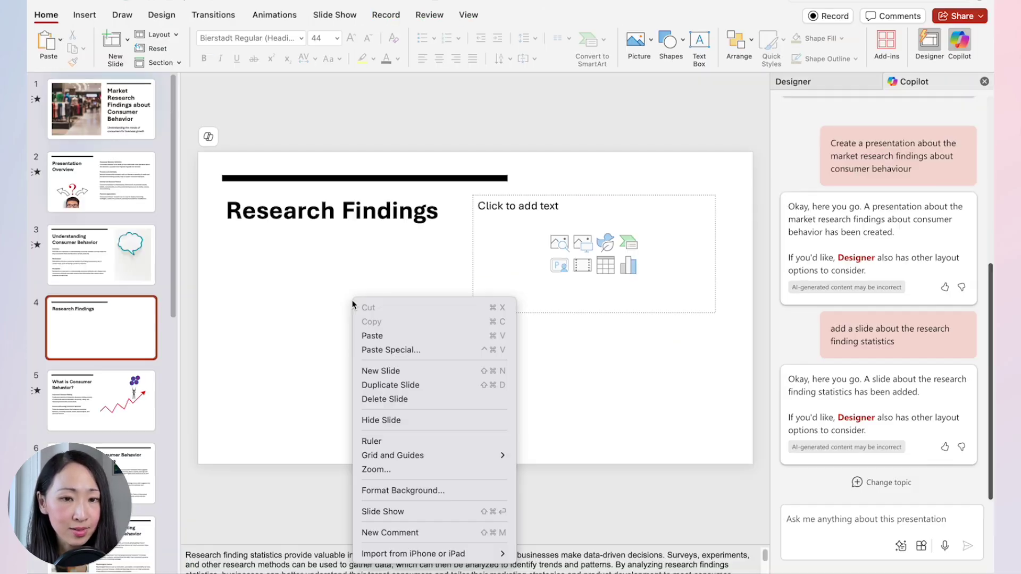
click(392, 336)
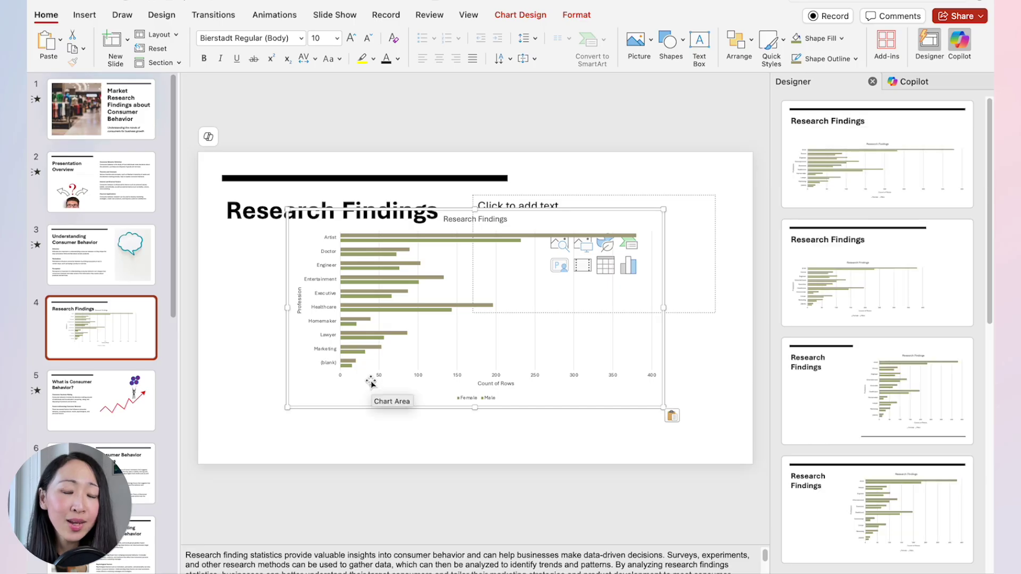
Delete the empty text placeholder, then reposition and enlarge the pasted gender-by-profession chart.
drag(371, 382, 305, 409)
click(625, 312)
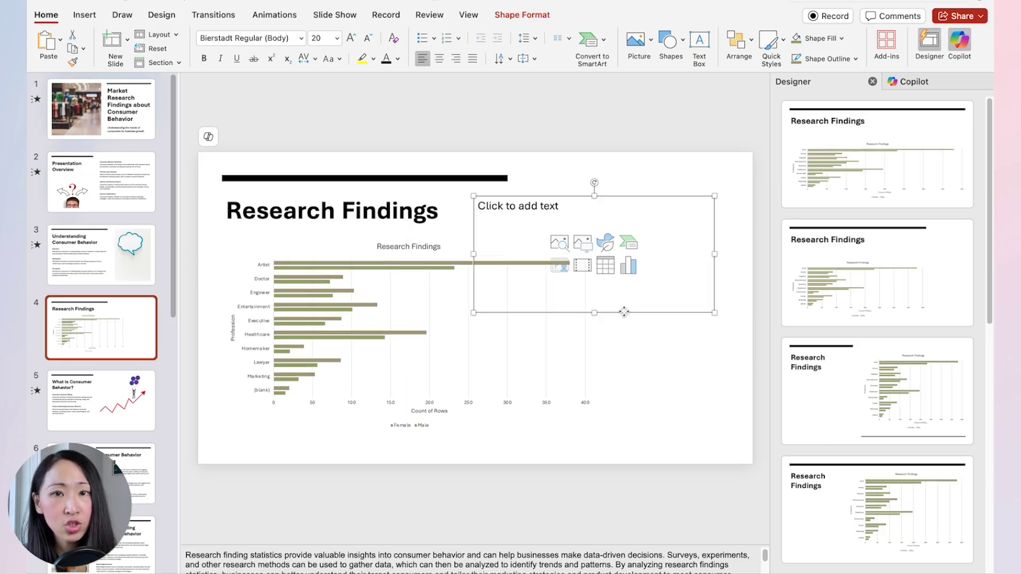
key(Delete)
click(531, 239)
drag(531, 239, 572, 239)
drag(639, 432, 706, 437)
drag(597, 232, 552, 232)
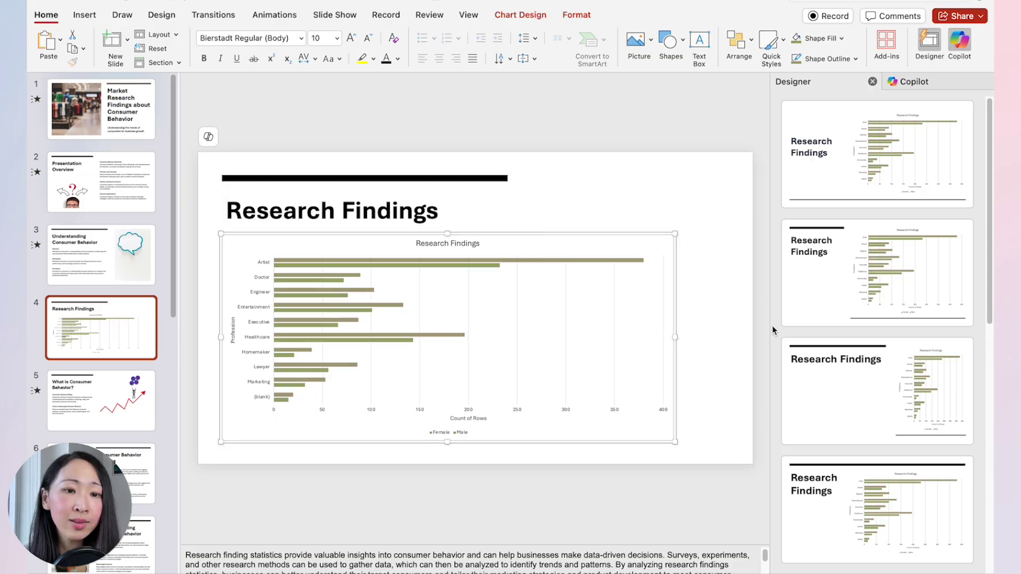
Apply the Designer layout that puts the title on the left beside the chart.
scroll(878, 346, down, 5)
click(873, 393)
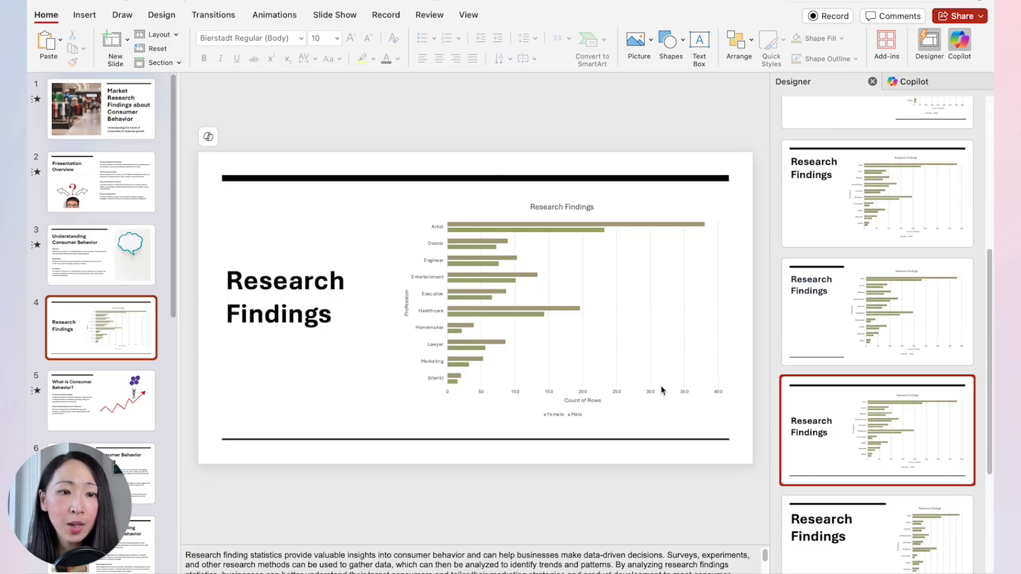
click(438, 195)
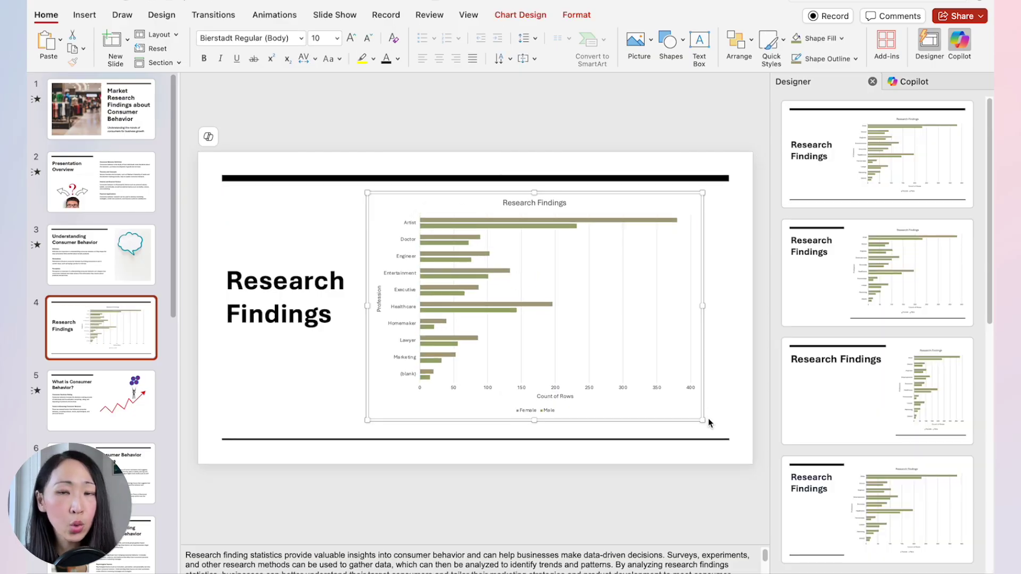
click(913, 83)
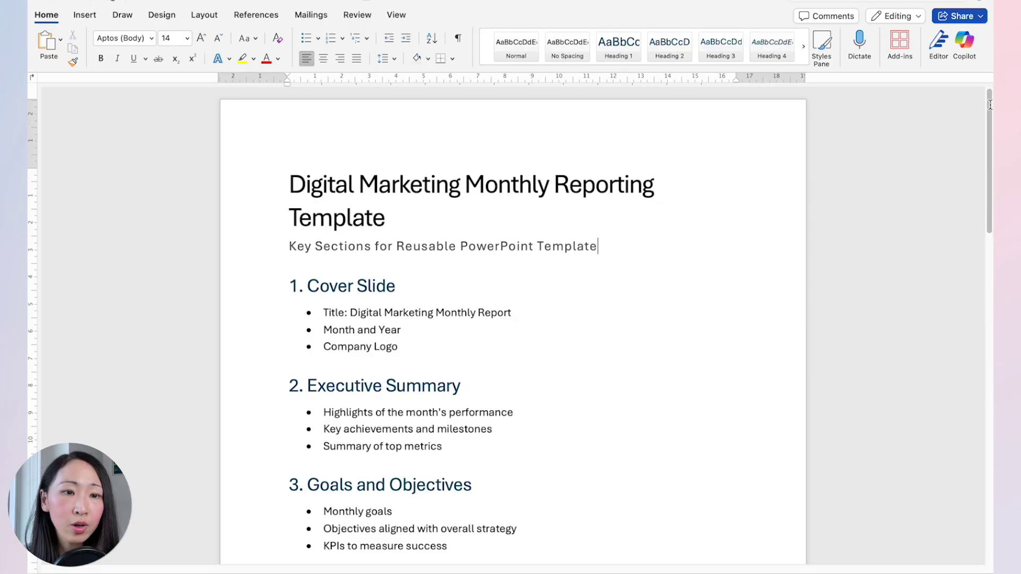
drag(991, 105, 987, 446)
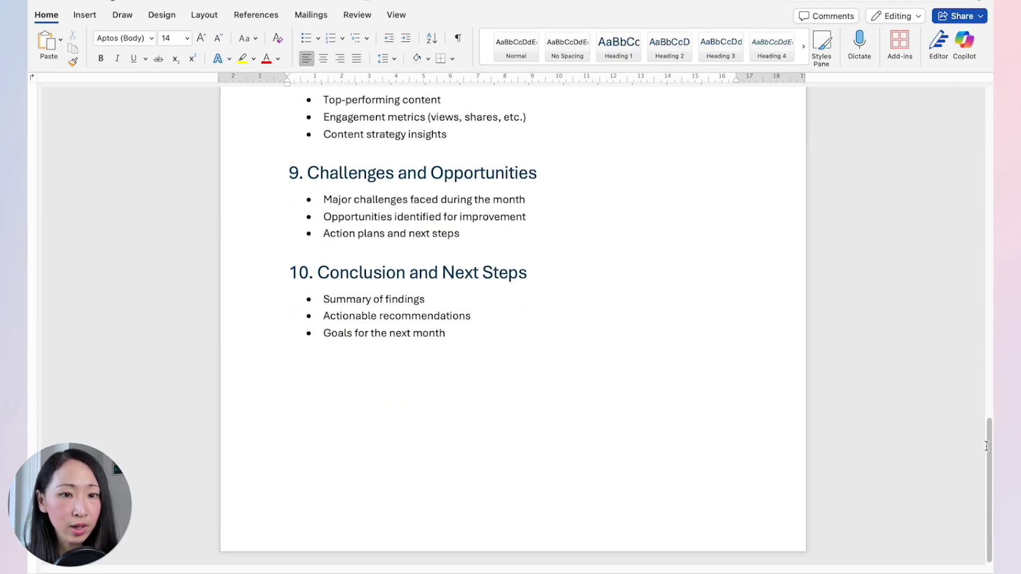
drag(983, 495, 988, 84)
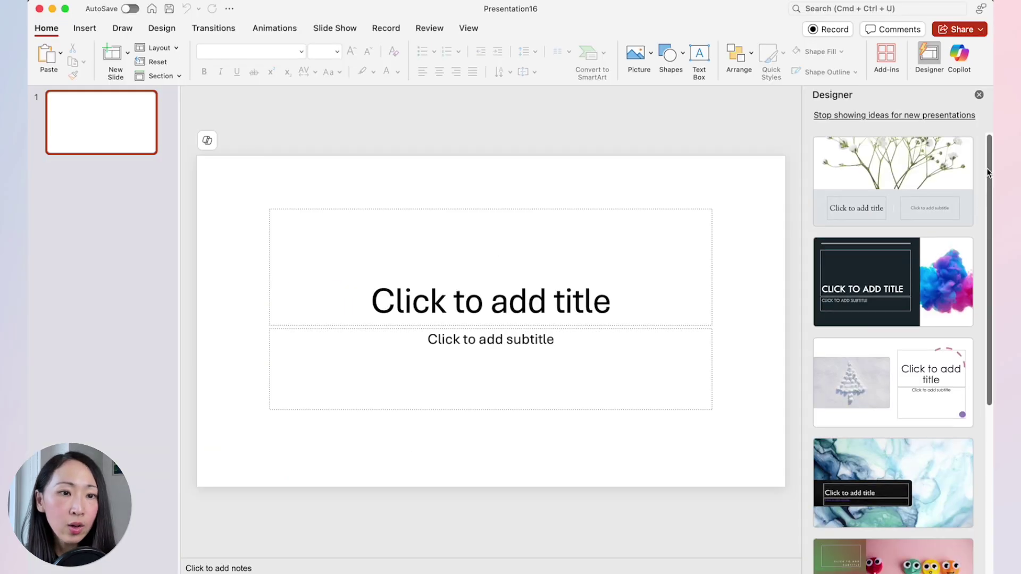
Start a new deck from the Geometric annual presentation template found by searching 'business reporting'.
drag(989, 207, 983, 349)
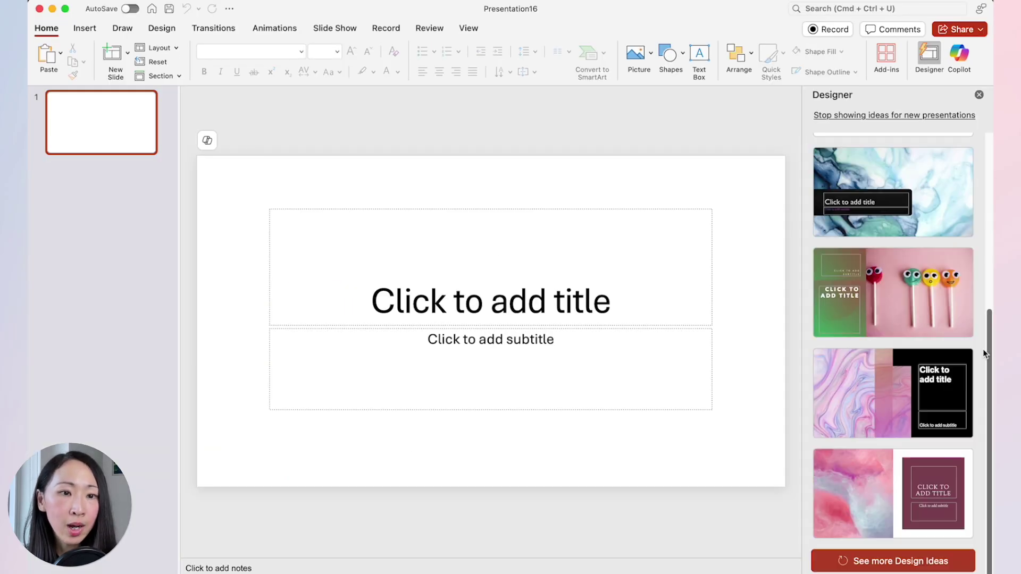
click(878, 557)
click(118, 6)
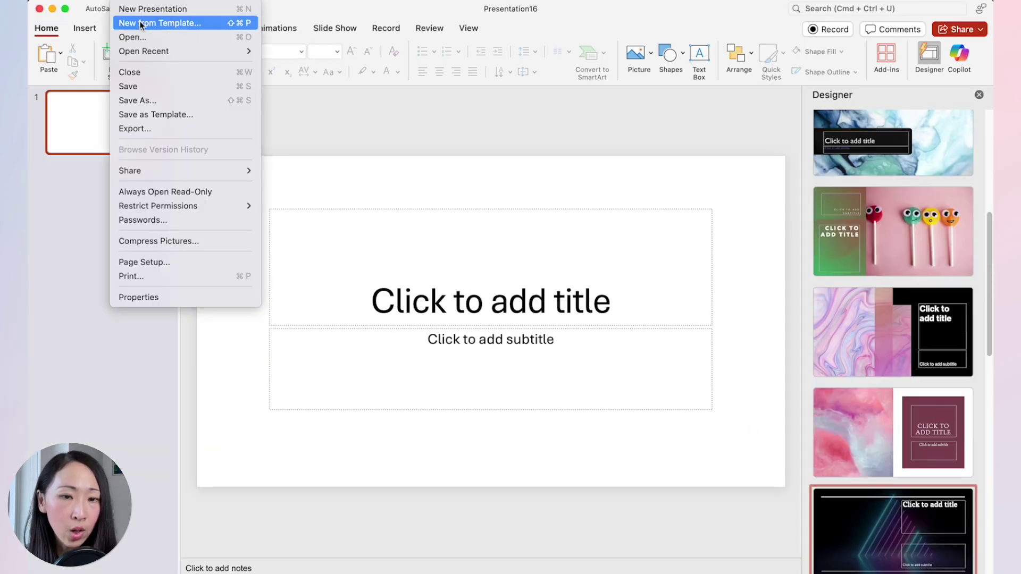
click(160, 21)
click(839, 12)
text(reporting)
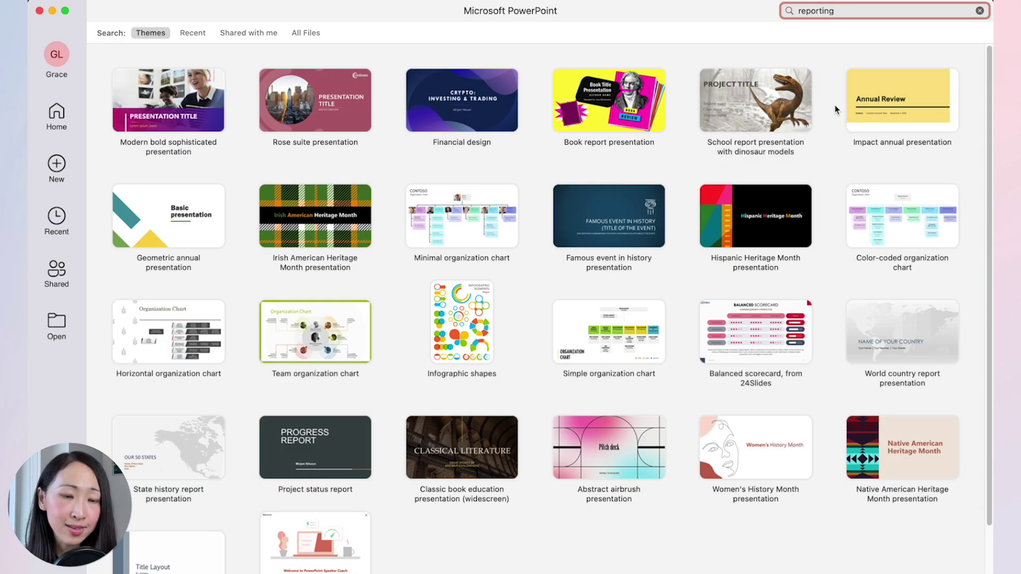
click(800, 11)
text(business)
click(157, 123)
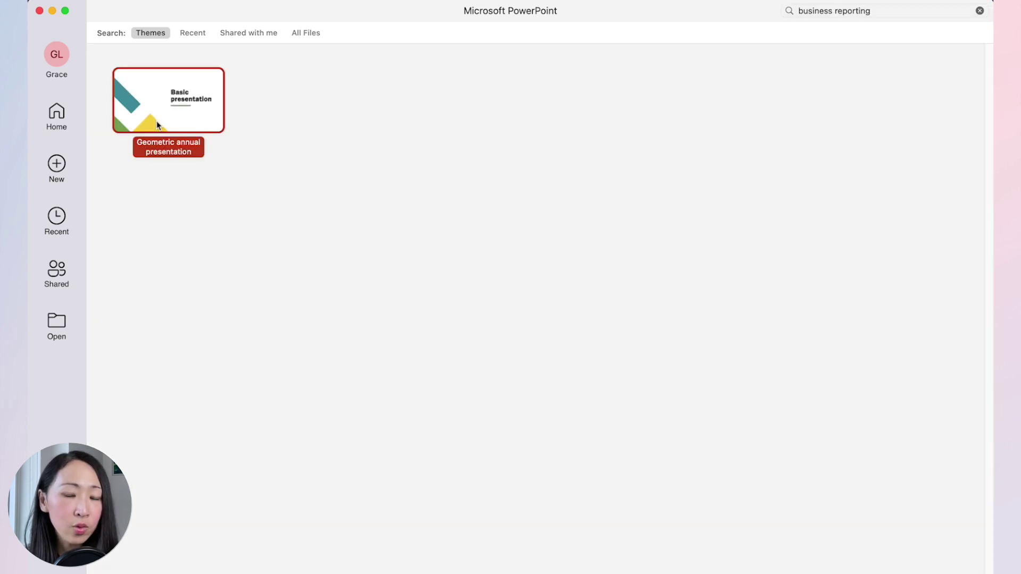
key(Return)
Have Copilot create the presentation from the Digital Marketing Reporting Template document link, replacing existing slides.
scroll(154, 241, down, 10)
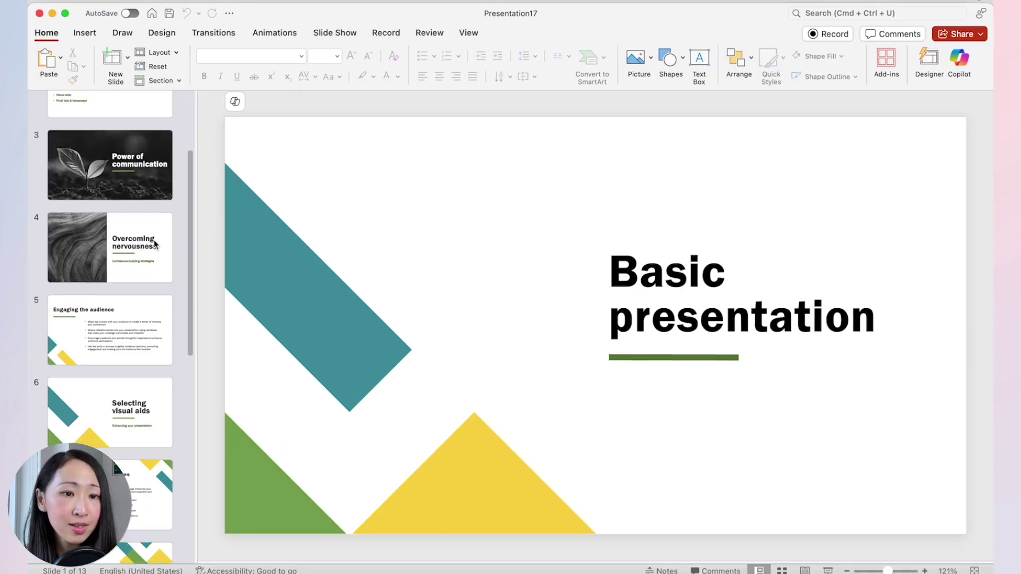
scroll(154, 240, up, 10)
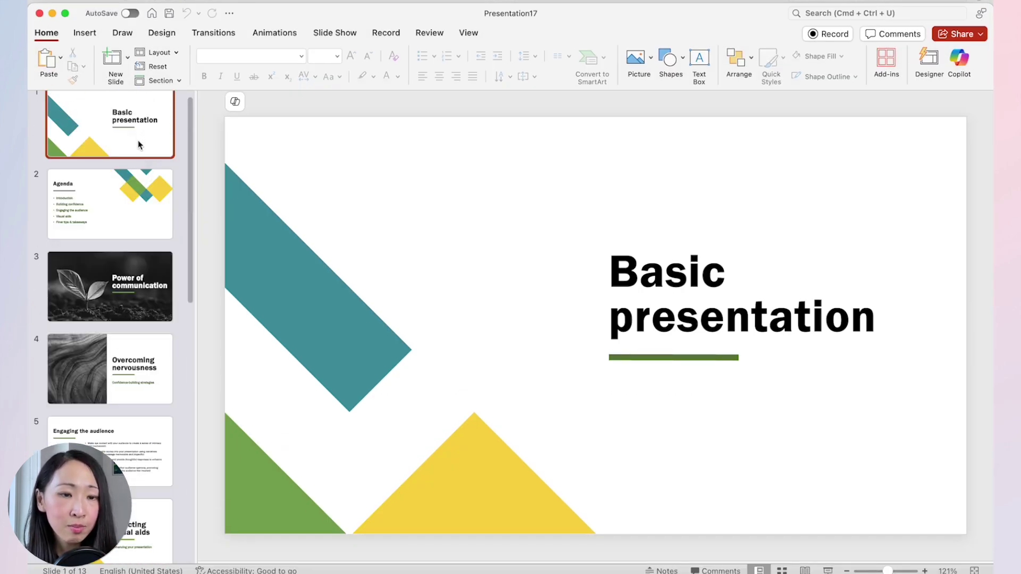
click(960, 63)
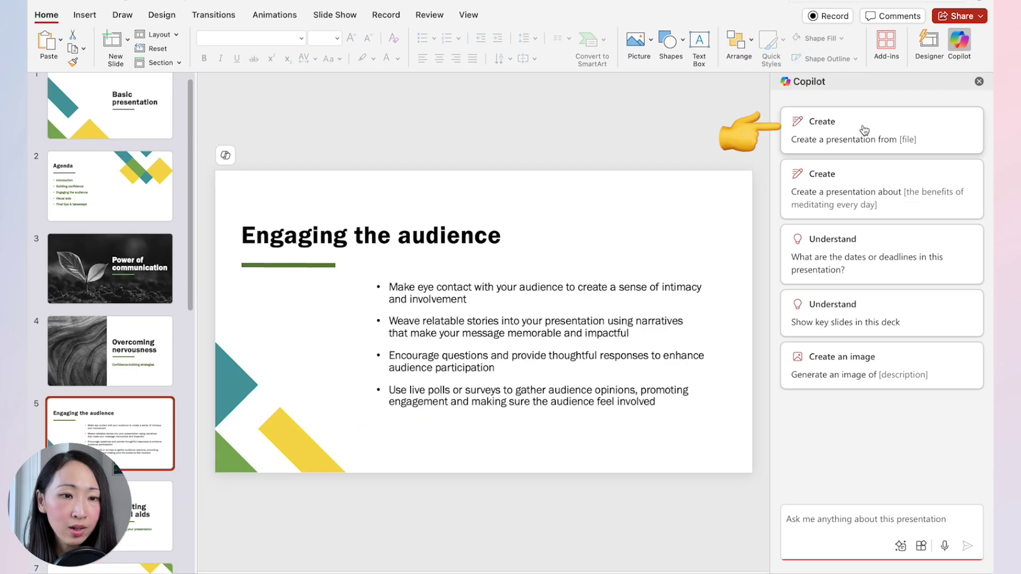
click(864, 129)
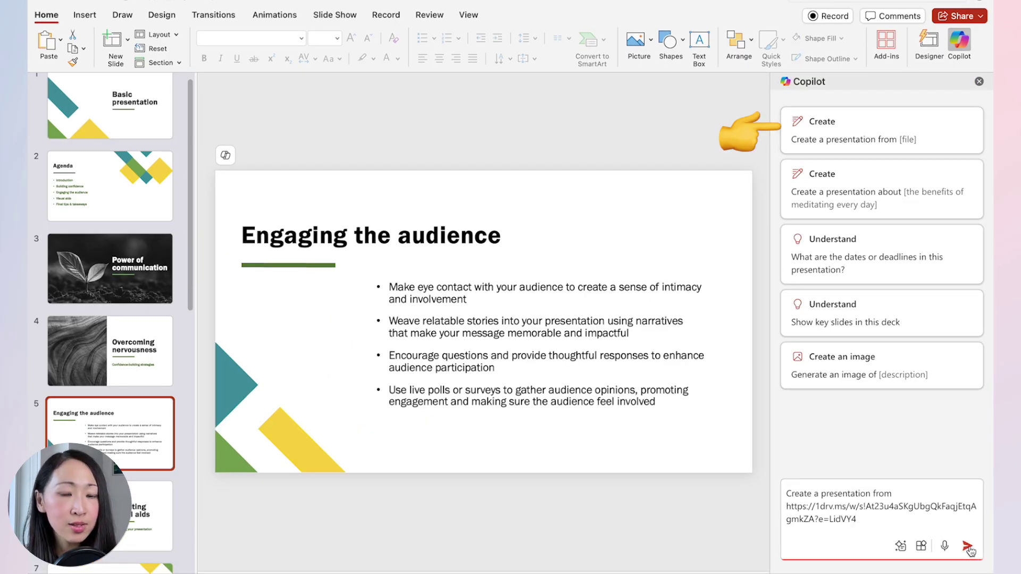
click(968, 548)
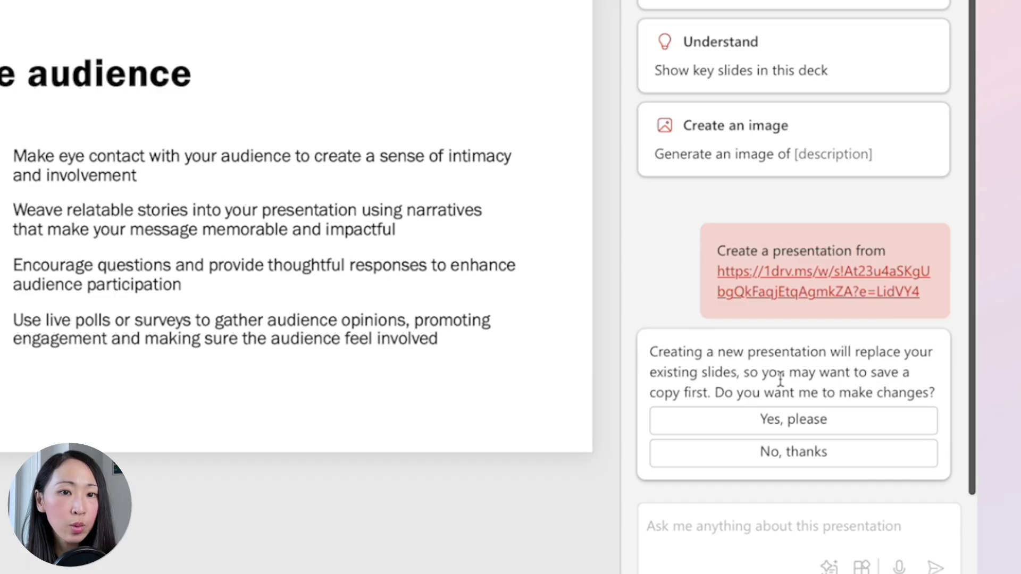
click(772, 420)
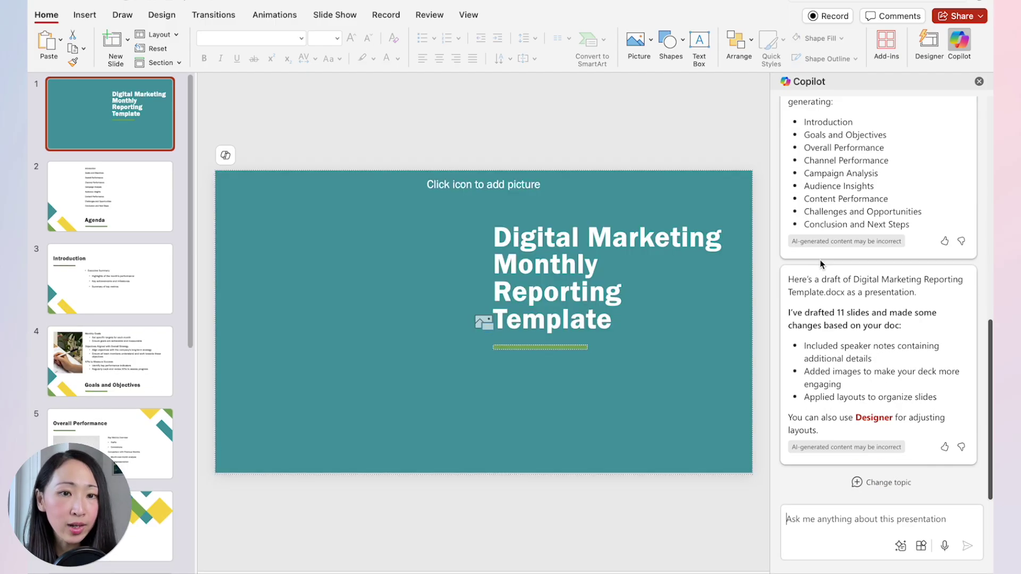
Apply a Designer suggested layout to the title slide.
key(Down)
key(Down)
key(Down)
key(Down)
key(Down)
key(Down)
key(Down)
key(Down)
key(Down)
key(Home)
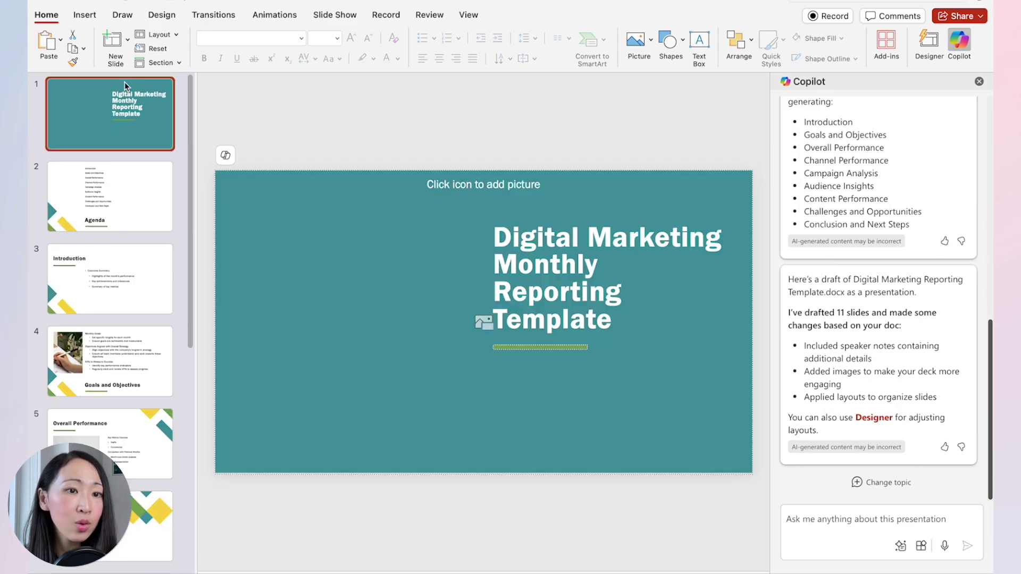
click(936, 51)
scroll(816, 289, down, 3)
click(836, 231)
scroll(848, 433, down, 3)
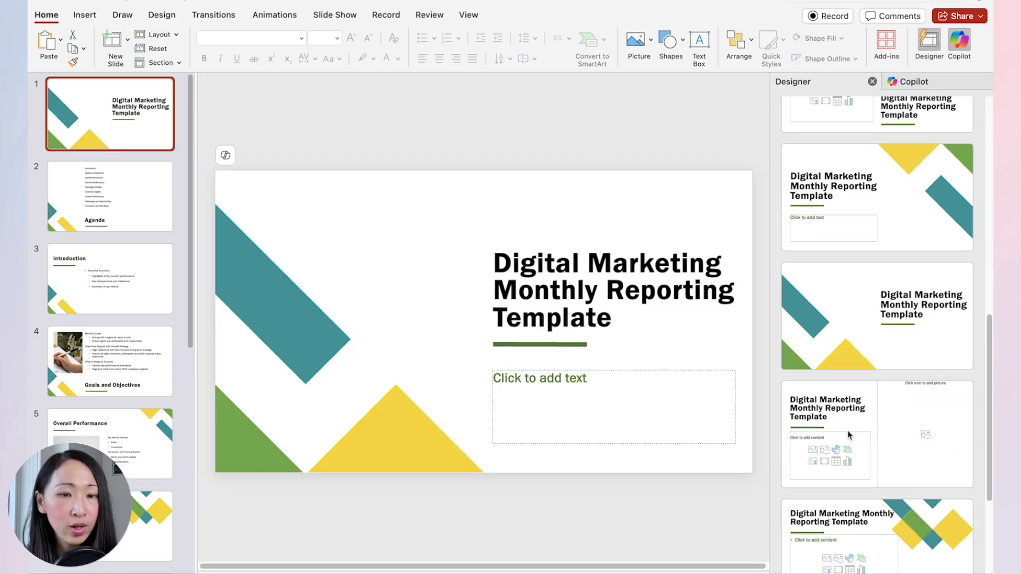
Review the Agenda, Introduction, Goals and Objectives, Overall Performance and Audience Insights slides.
click(119, 208)
scroll(904, 404, down, 5)
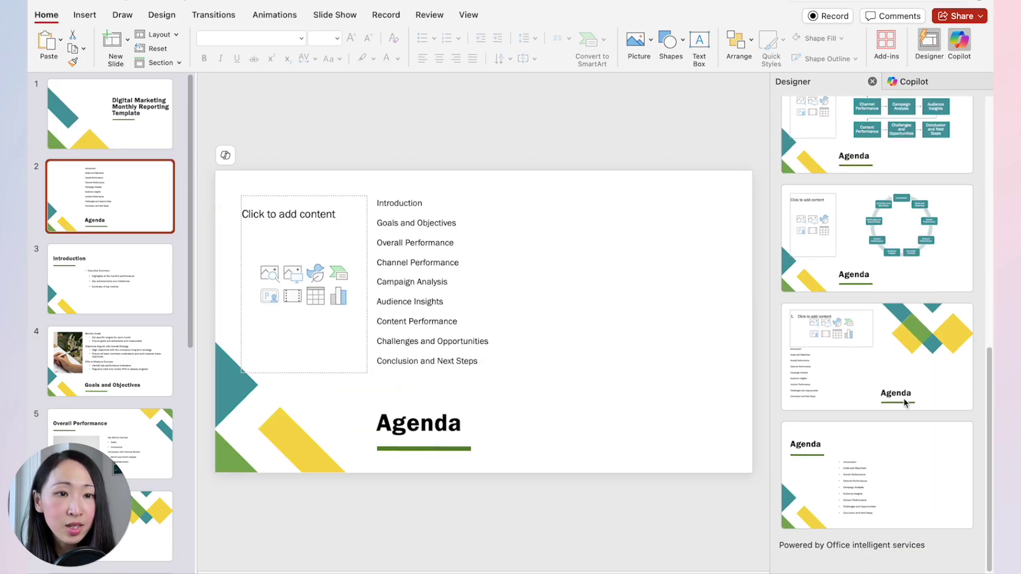
scroll(906, 403, up, 5)
scroll(905, 407, down, 5)
click(148, 298)
click(150, 347)
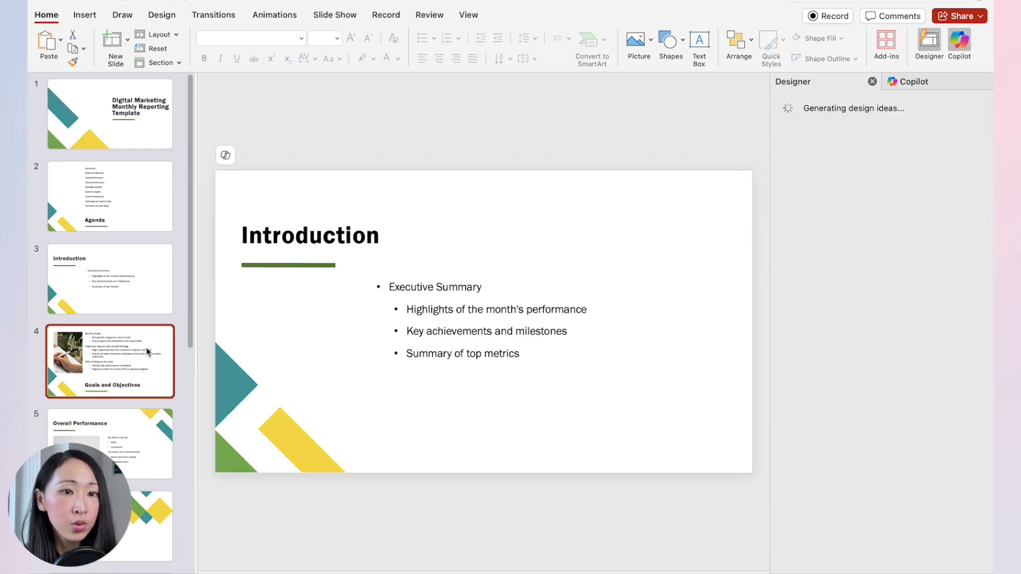
click(149, 420)
key(Down)
key(Down)
key(Down)
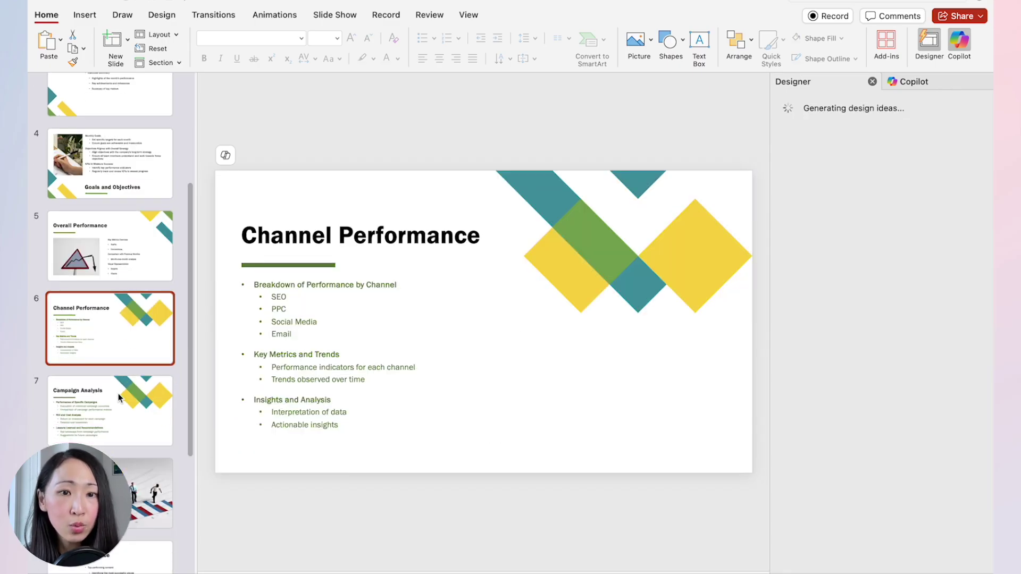
scroll(112, 319, down, 3)
scroll(109, 387, up, 5)
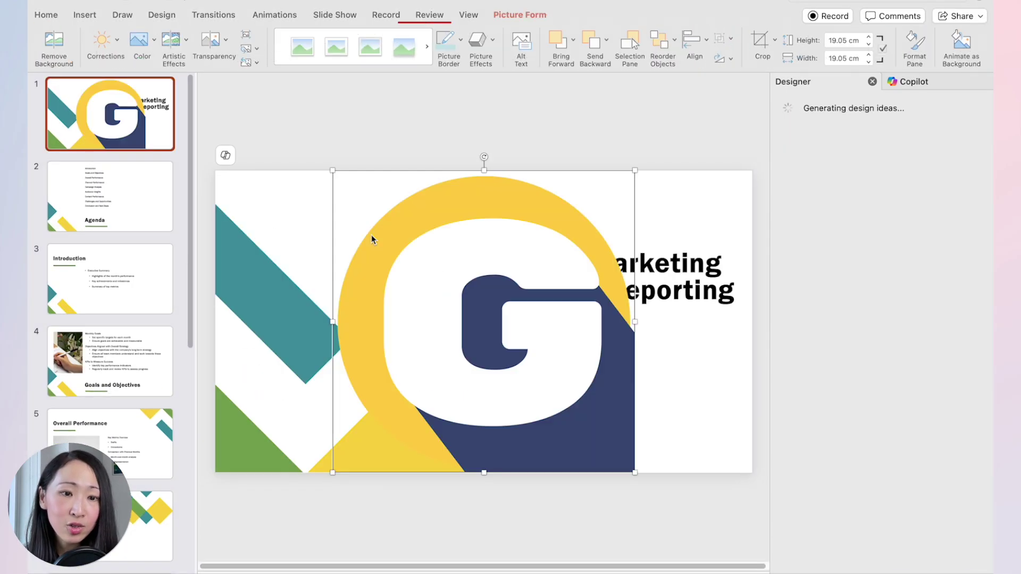
Shrink the G logo to 2.13 cm in the slide's top-right corner.
drag(634, 472, 732, 199)
click(529, 240)
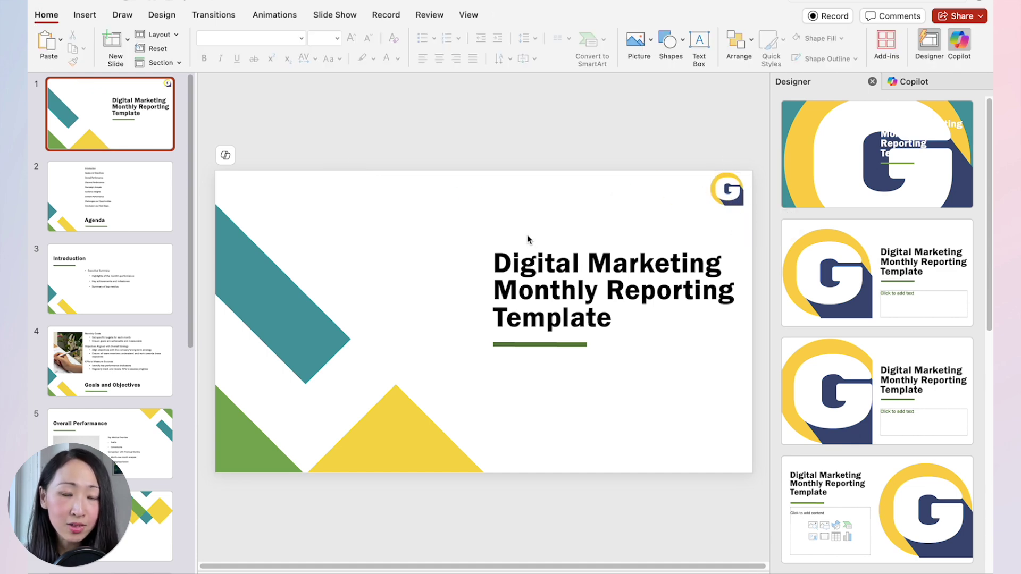
click(733, 196)
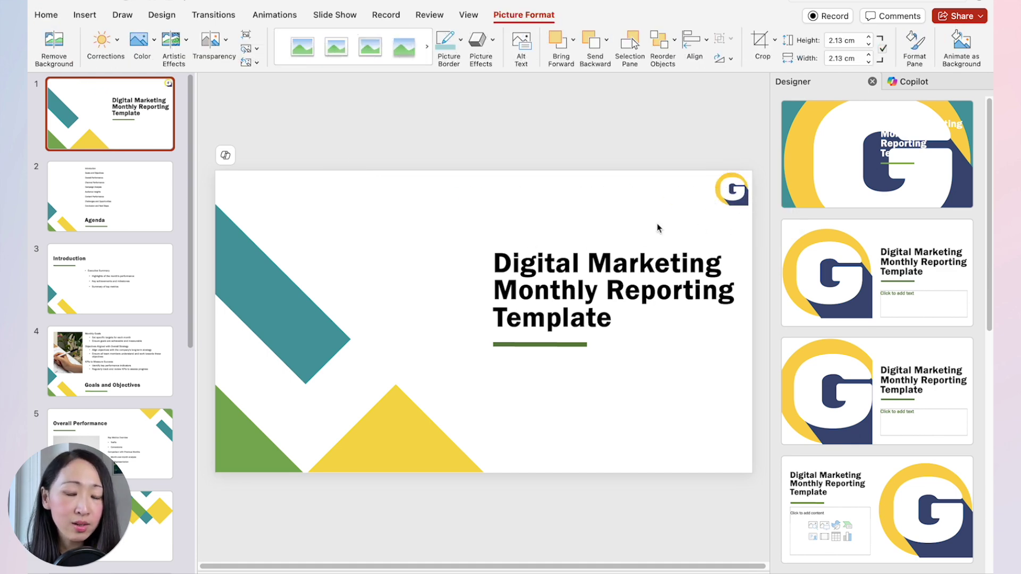
click(658, 228)
scroll(110, 266, down, 5)
scroll(110, 266, up, 5)
Save the deck as template 'digital marketing reporting template' and create a new presentation from it.
click(140, 213)
key(Down)
key(Down)
key(Down)
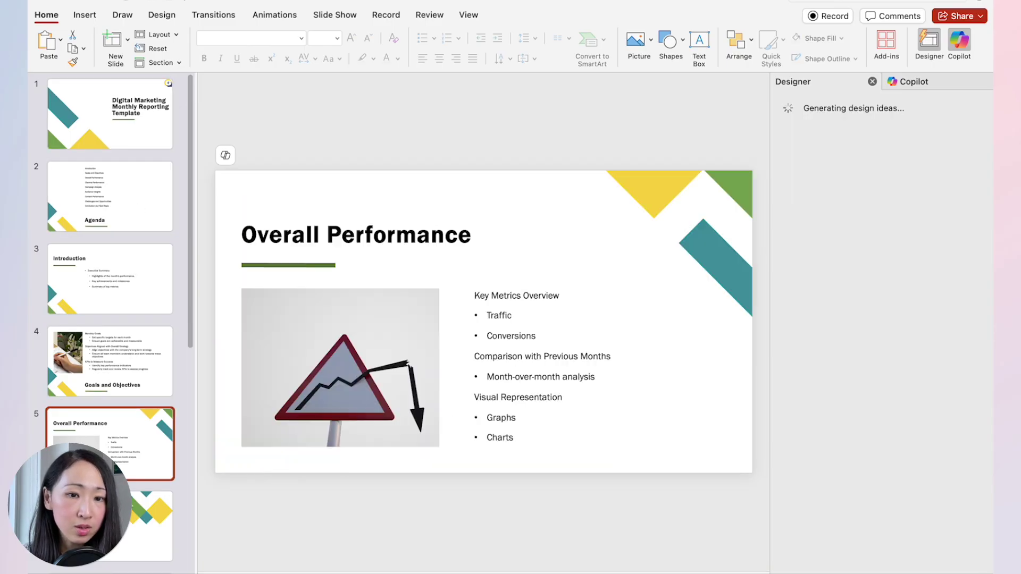
key(Down)
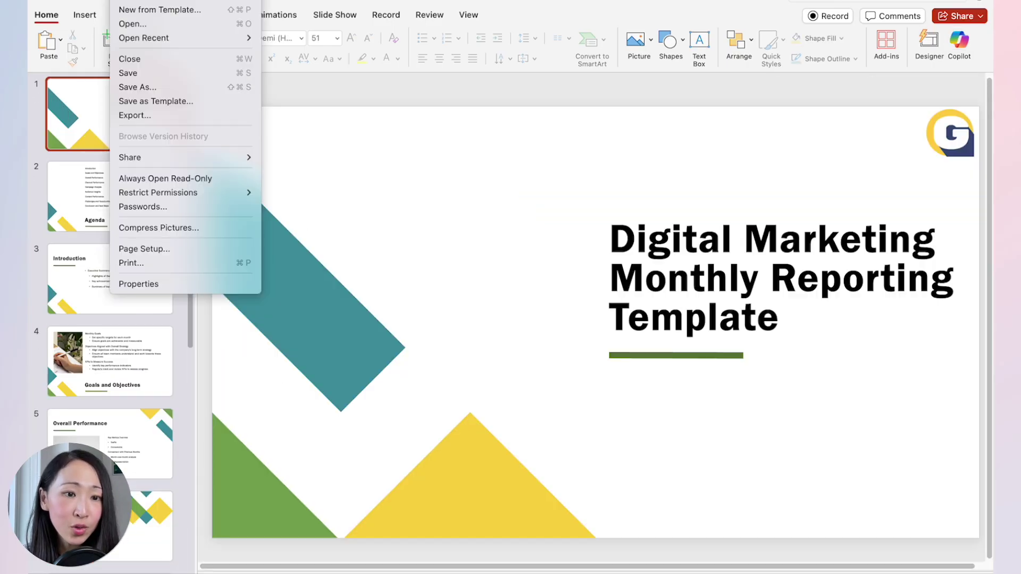
key(Escape)
key(super+shift+s)
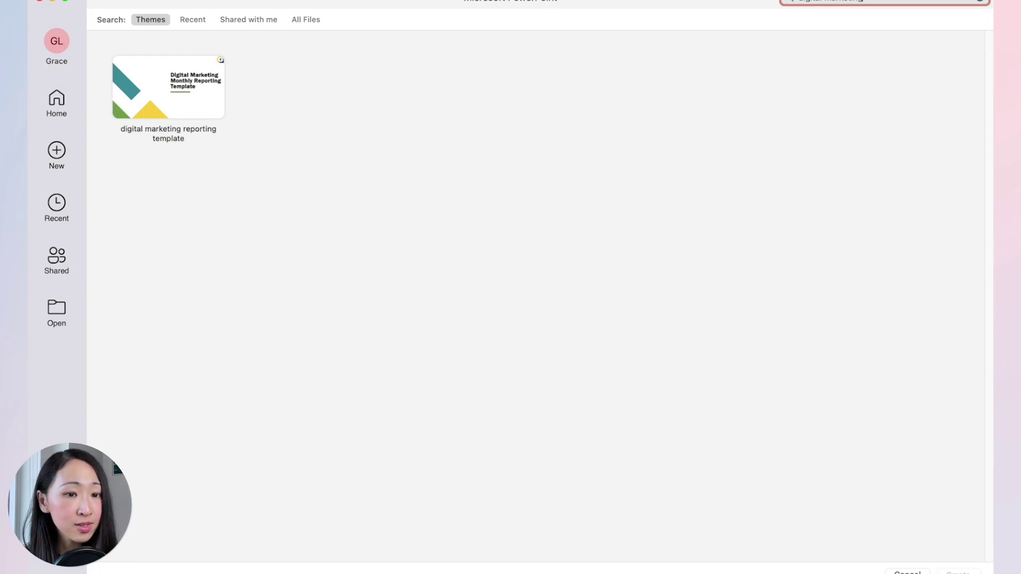
click(185, 106)
click(950, 572)
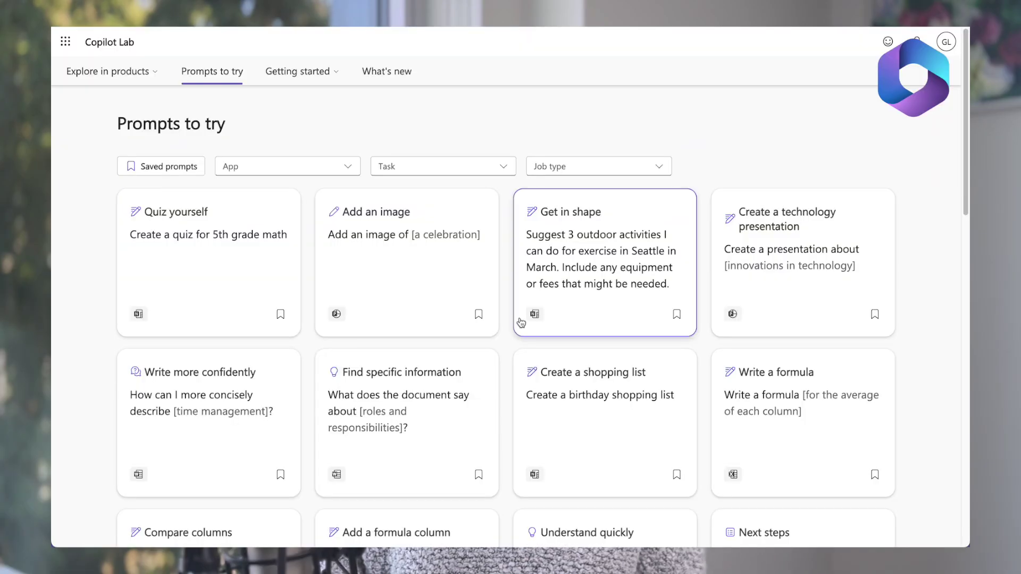
Filter the Prompts to try gallery to PowerPoint, then switch the App filter to Word only.
click(320, 170)
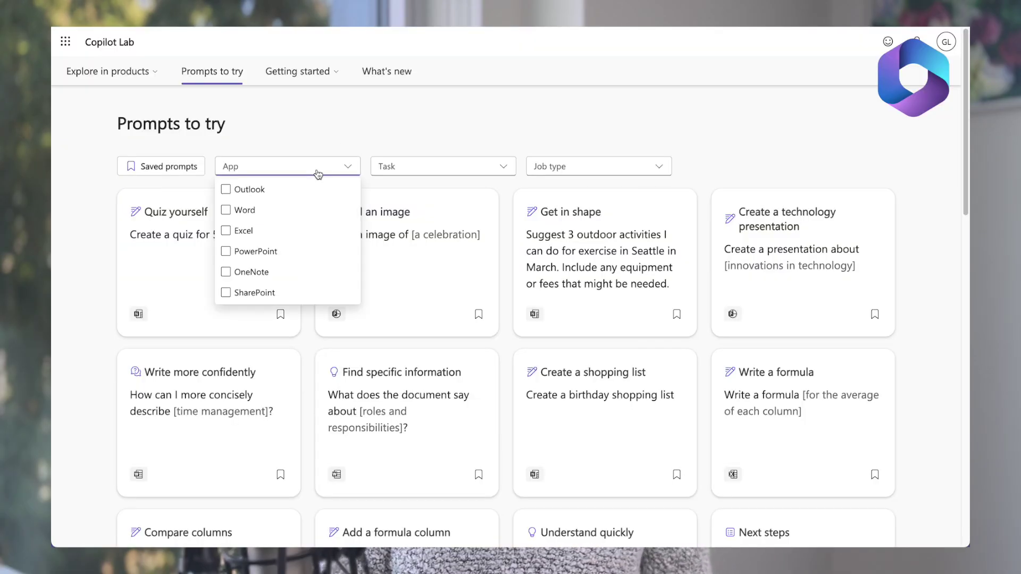
click(324, 250)
drag(966, 101, 967, 119)
scroll(966, 119, down, 4)
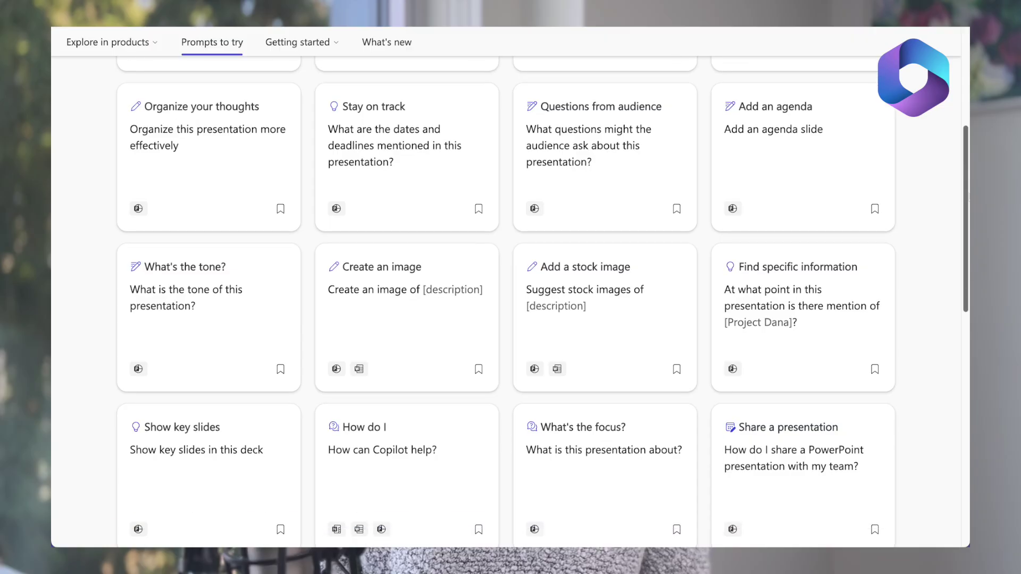
scroll(479, 266, up, 5)
click(284, 166)
click(255, 251)
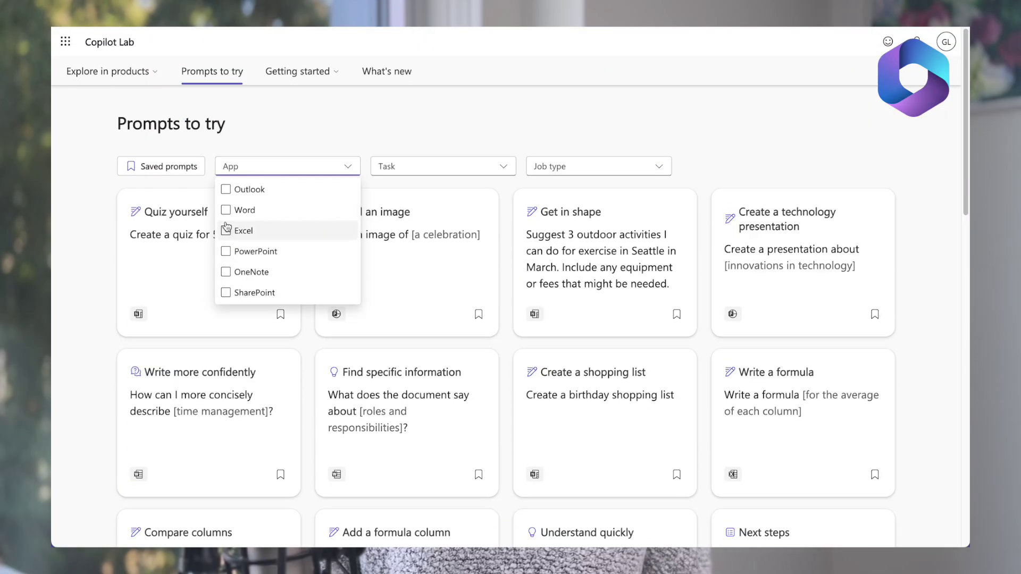
click(245, 211)
click(841, 132)
drag(964, 128, 531, 32)
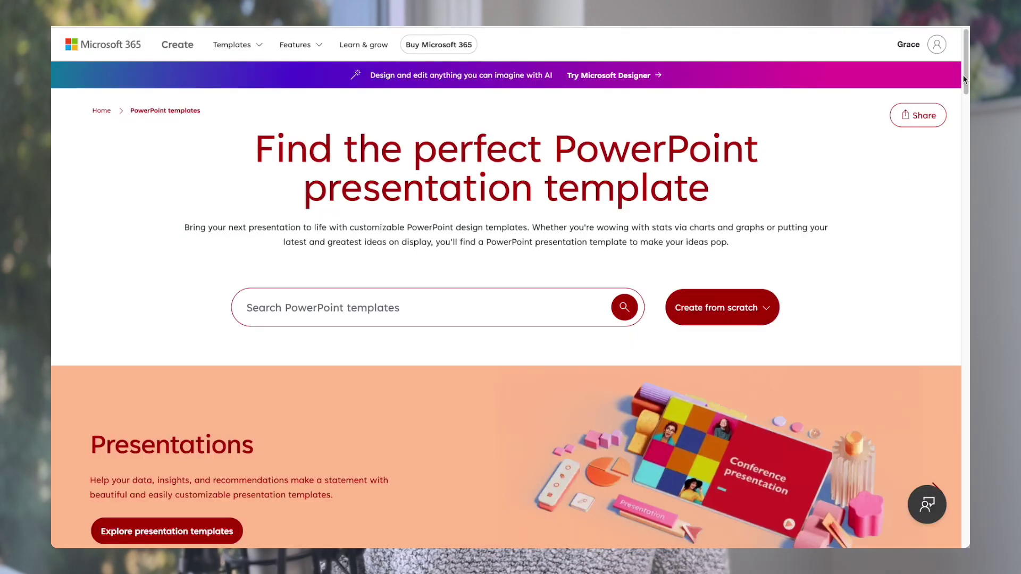
Search templates for 'marketing', open Blush botanicals marketing meeting, and jump its preview to Agenda.
scroll(964, 79, down, 15)
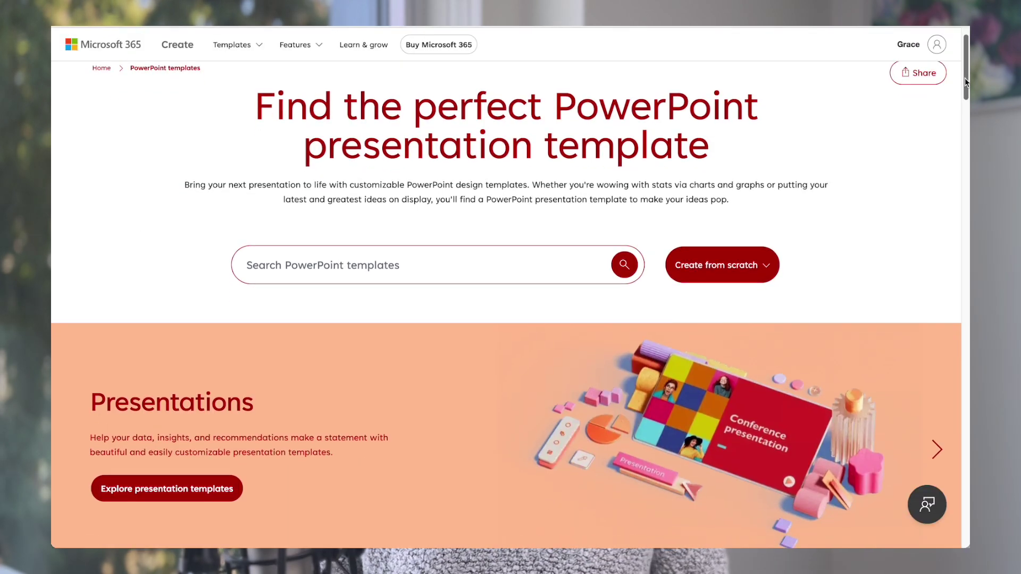
scroll(506, 298, down, 10)
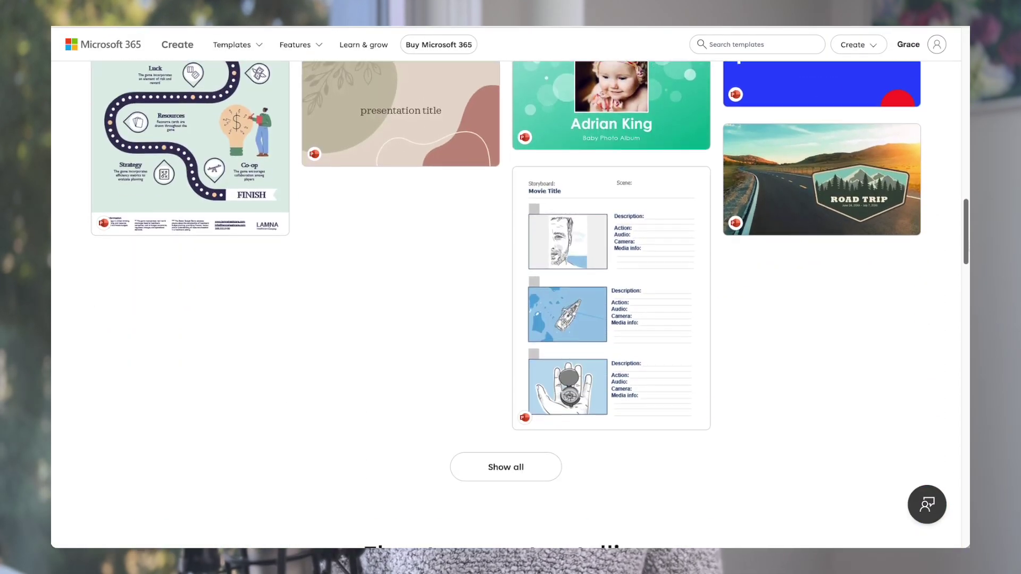
scroll(439, 298, up, 20)
click(439, 298)
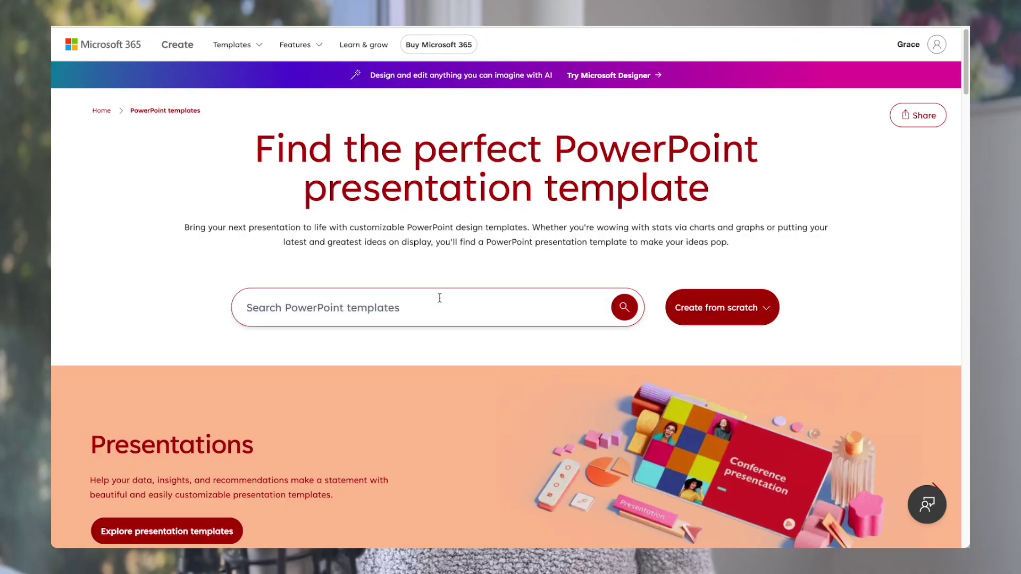
key(Return)
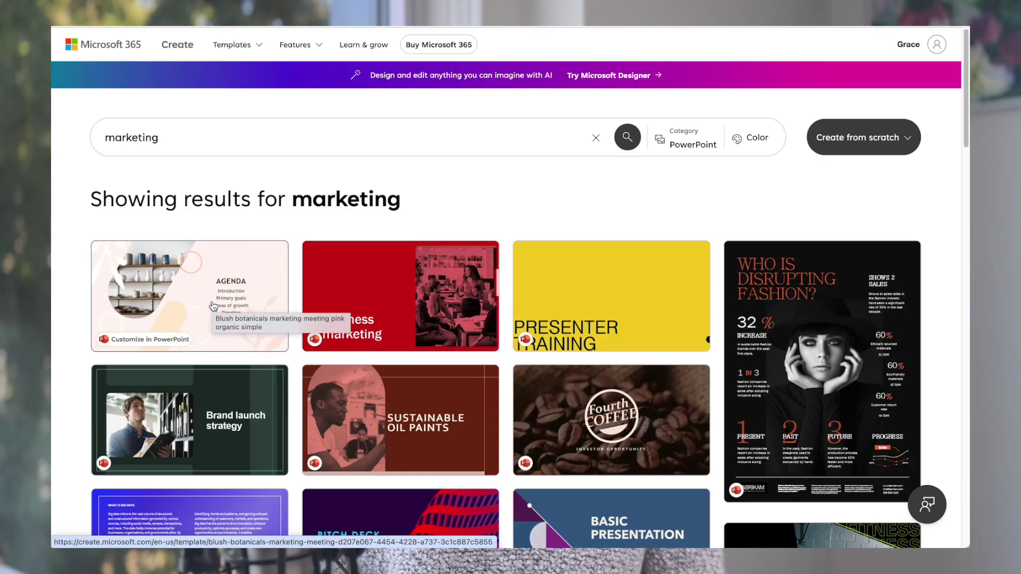
click(216, 308)
click(579, 325)
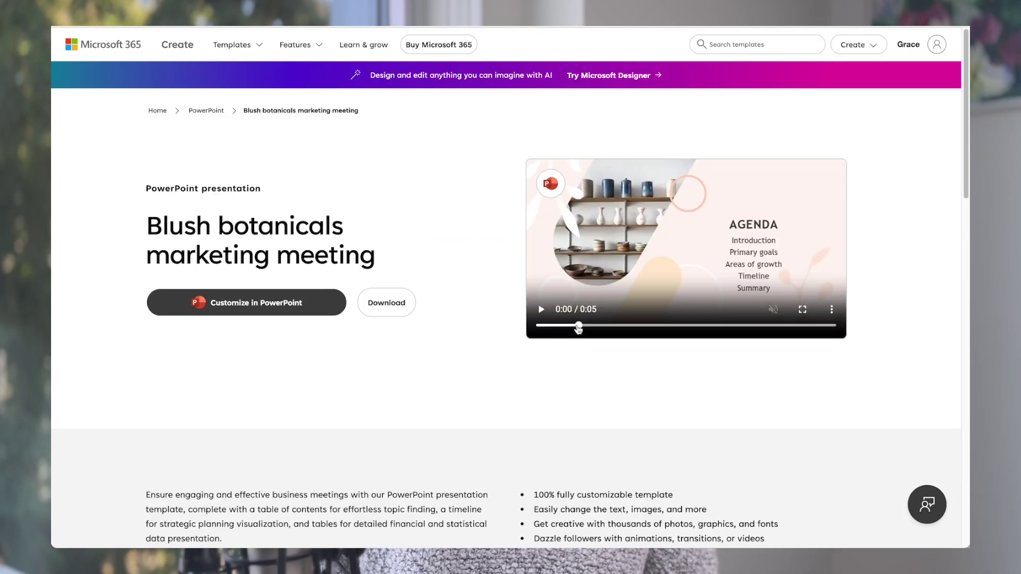